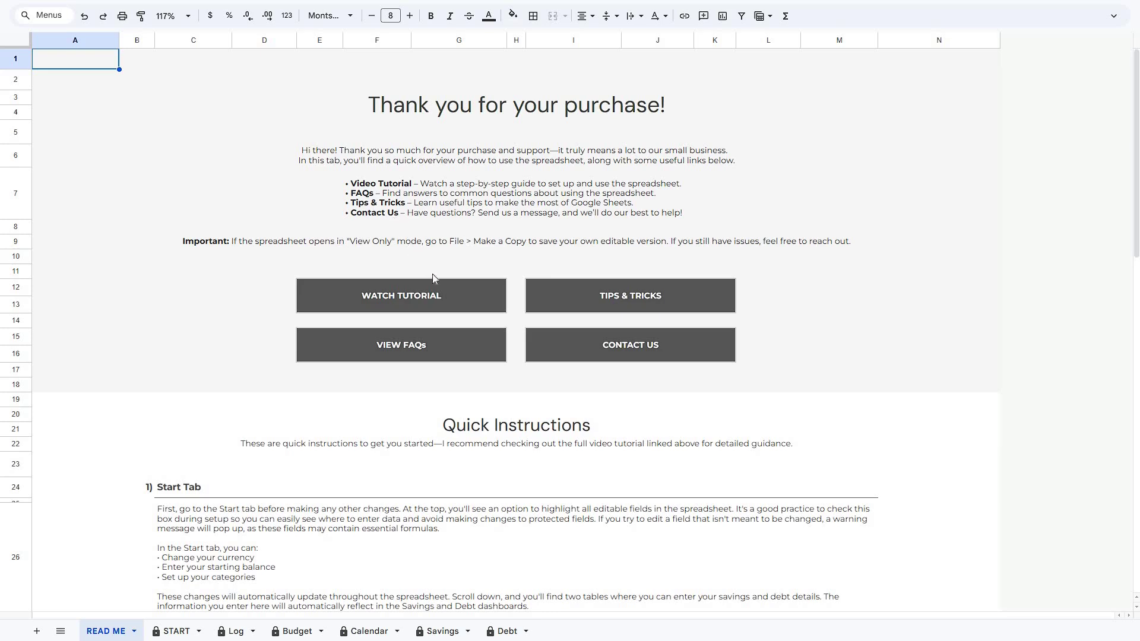
Step: Preview the video tutorial, tips and tricks, FAQ and contact links on READ ME
click(441, 297)
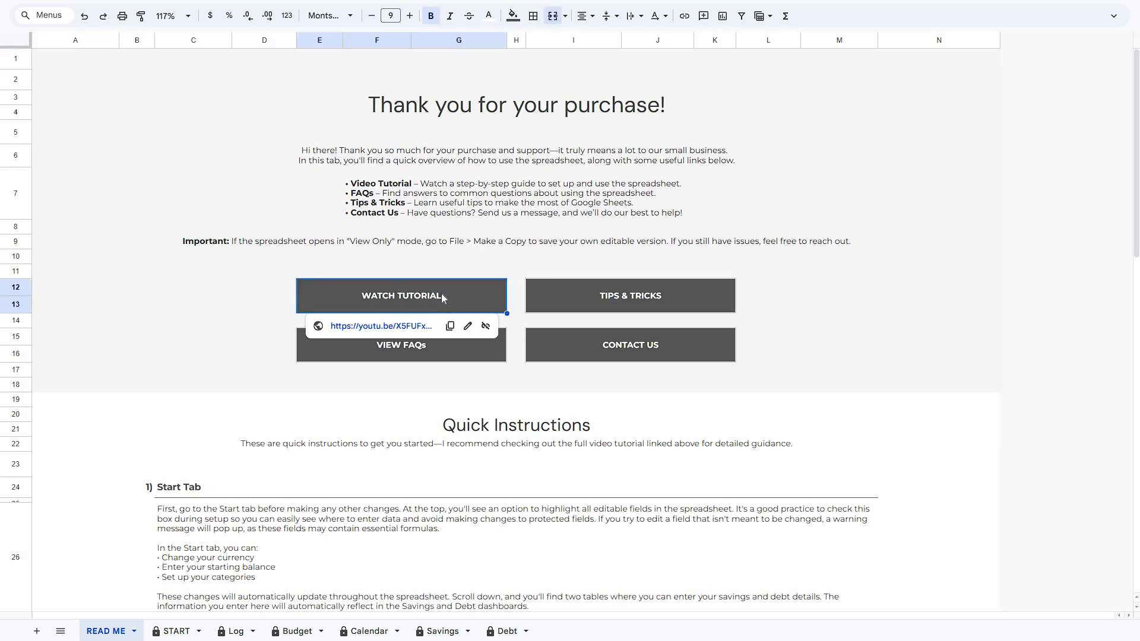
click(555, 296)
click(482, 343)
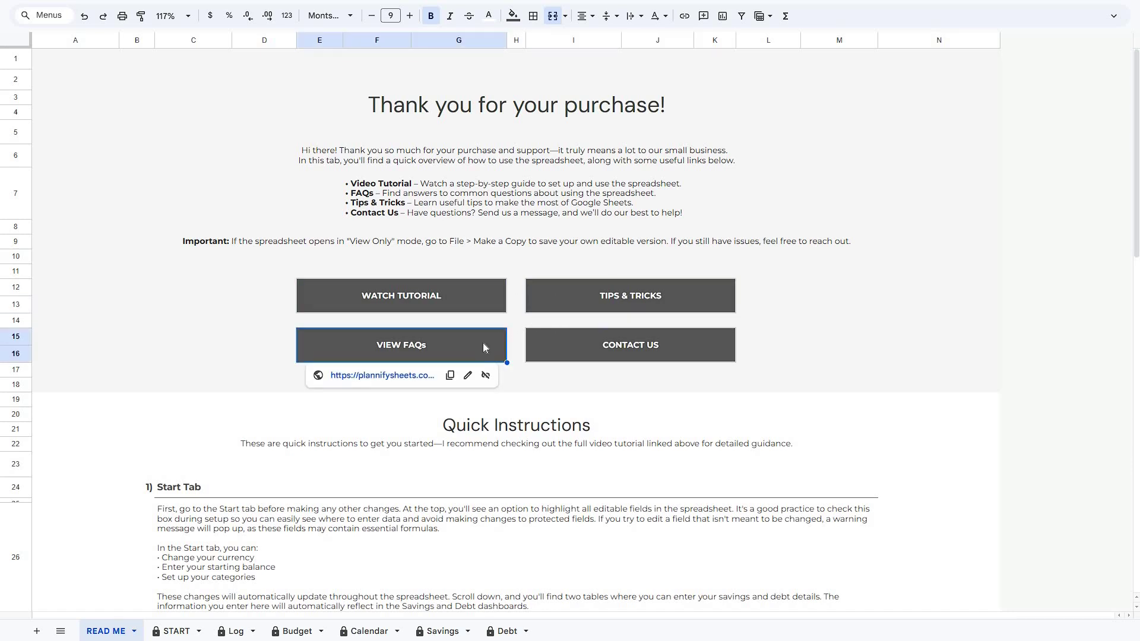
click(553, 344)
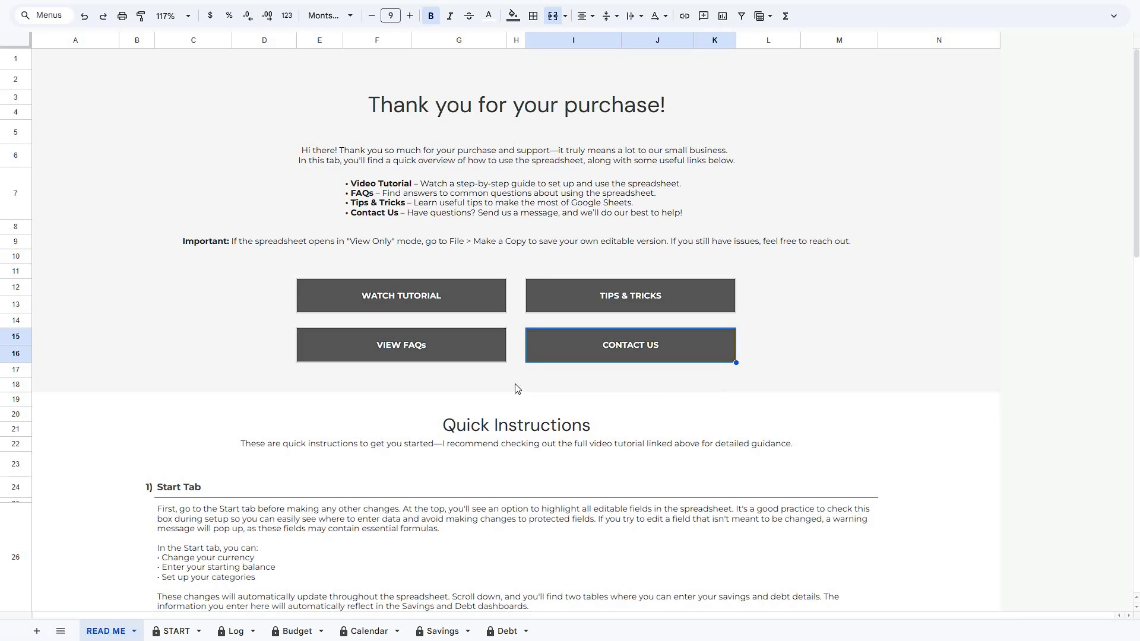
Step: Scroll down, preview and dismiss the NEW TEMPLATE link, then go to the START sheet
scroll(517, 389, down, 10)
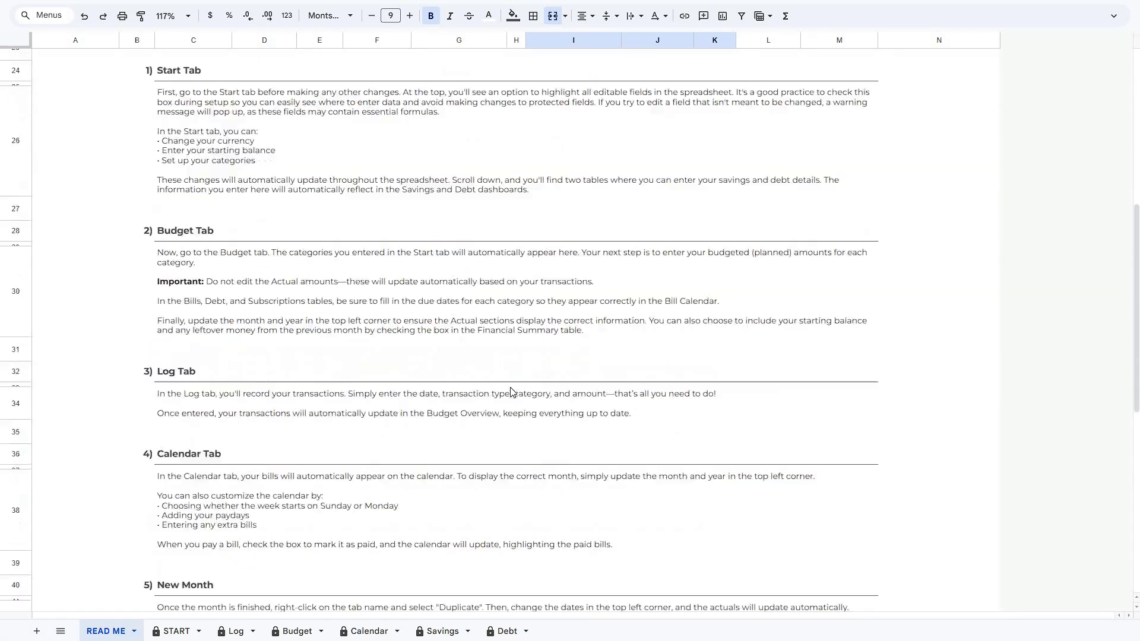
scroll(512, 393, down, 6)
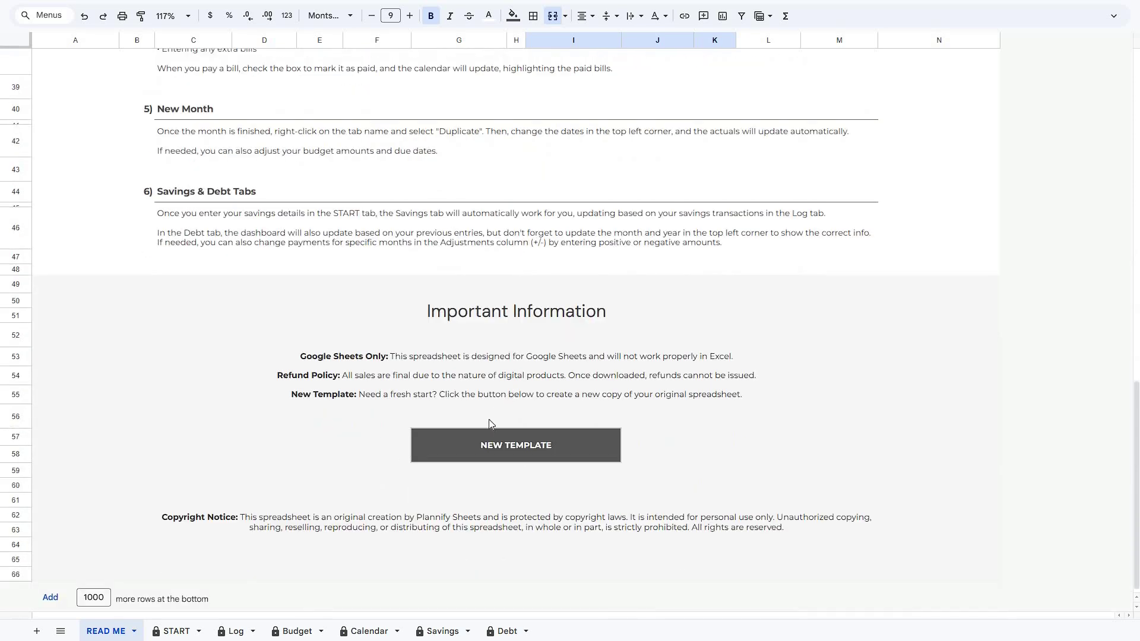
click(467, 440)
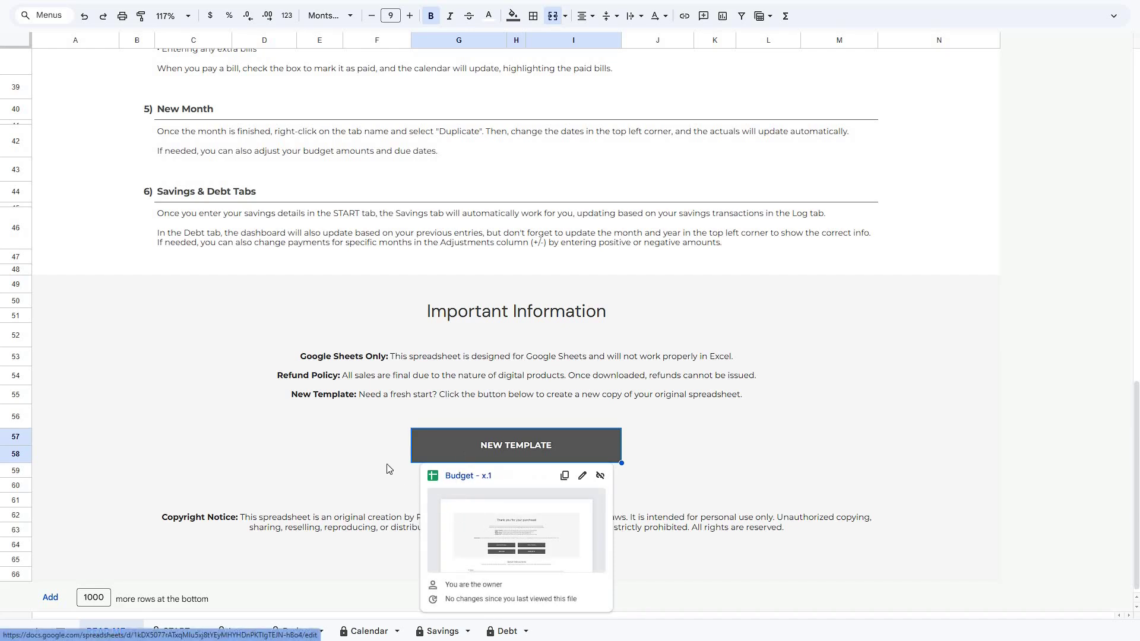
click(333, 444)
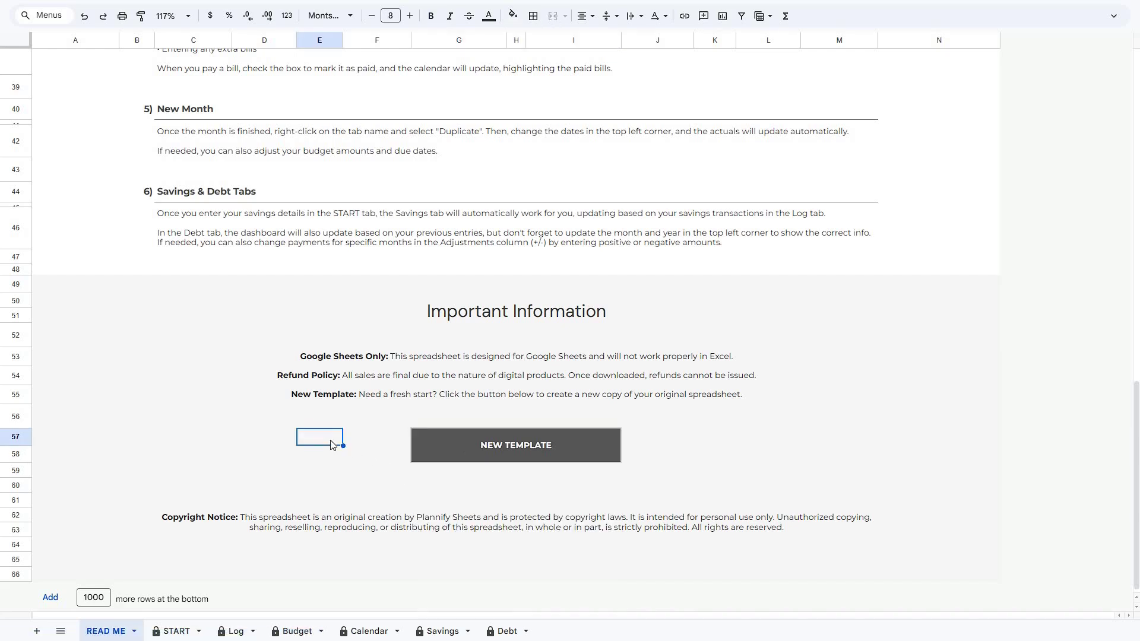
click(190, 633)
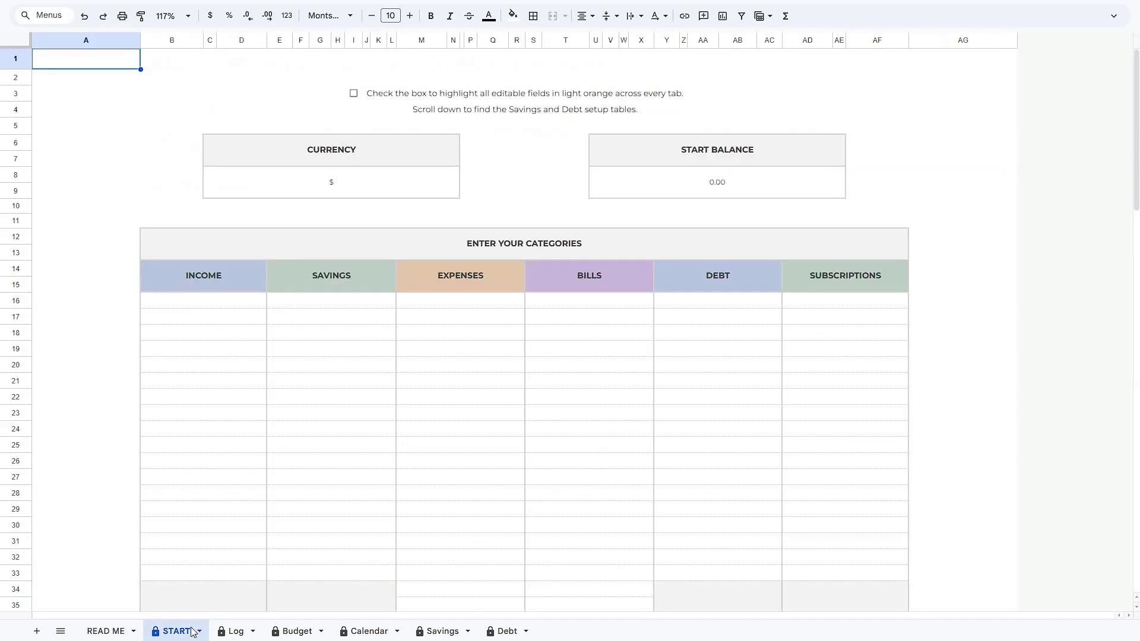
Step: Tick the row 3 checkbox to shade editable fields light orange, cancelling the protected-cell warning
click(354, 94)
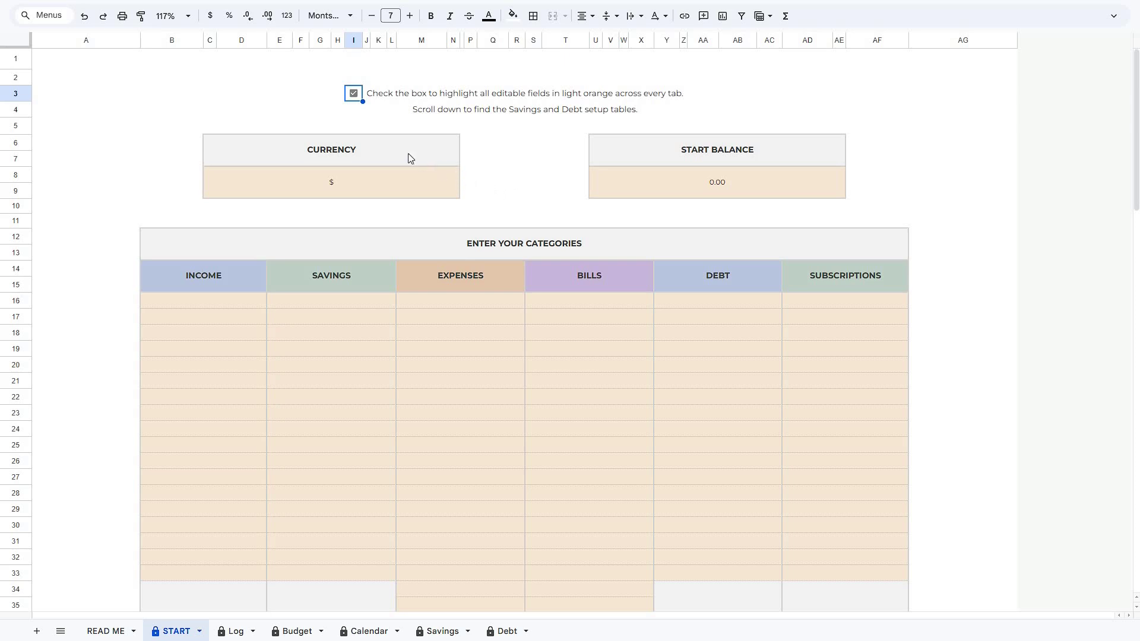
click(264, 99)
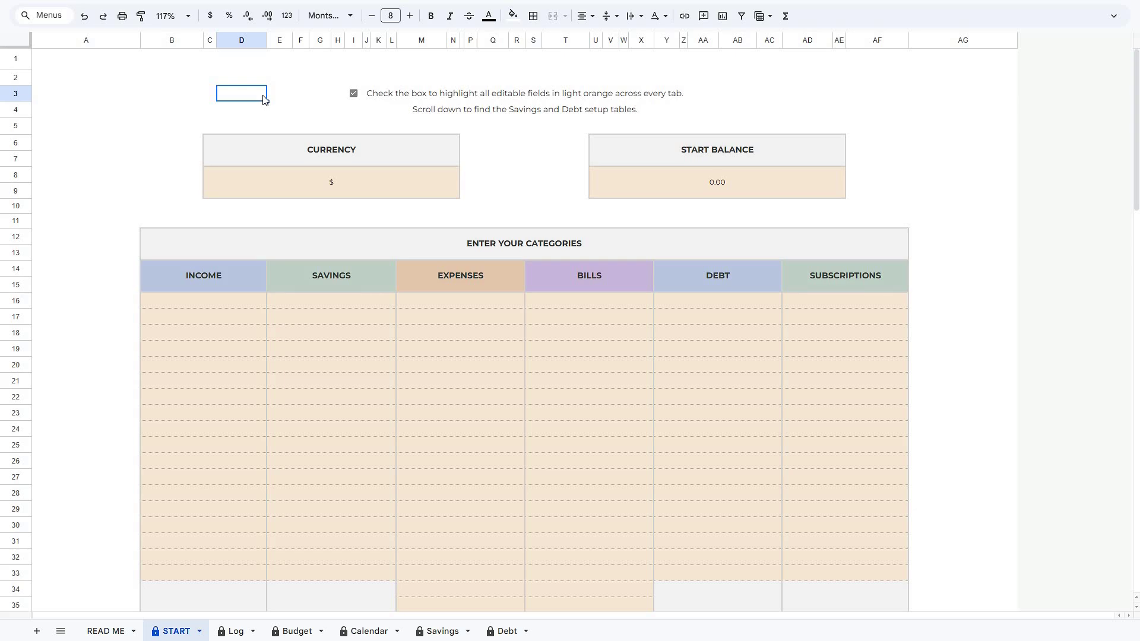
double_click(263, 99)
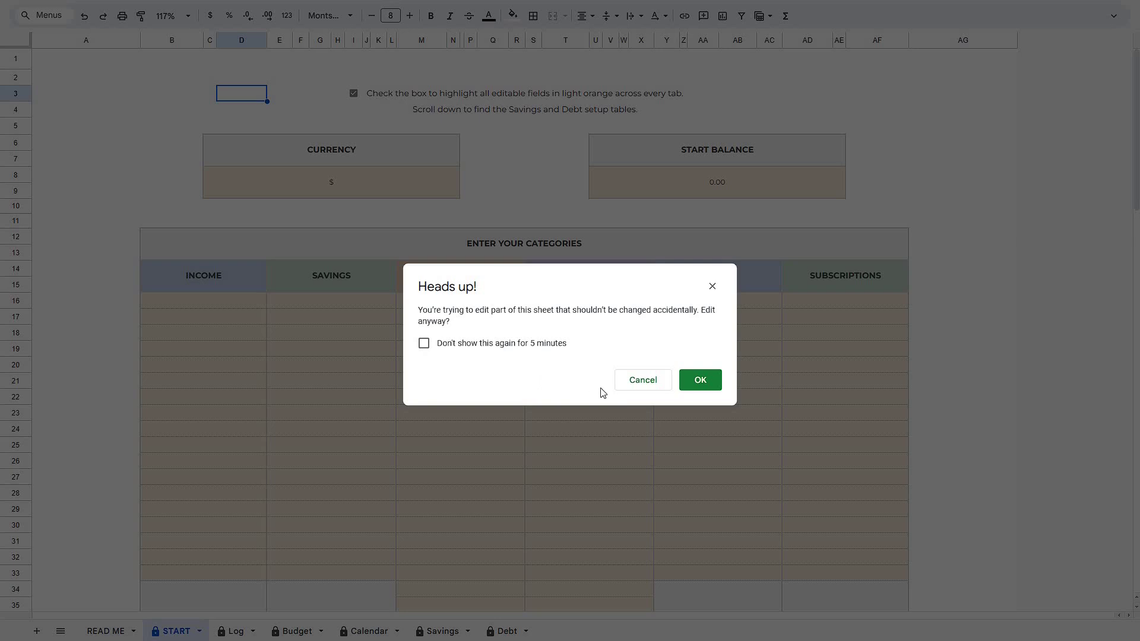
click(630, 386)
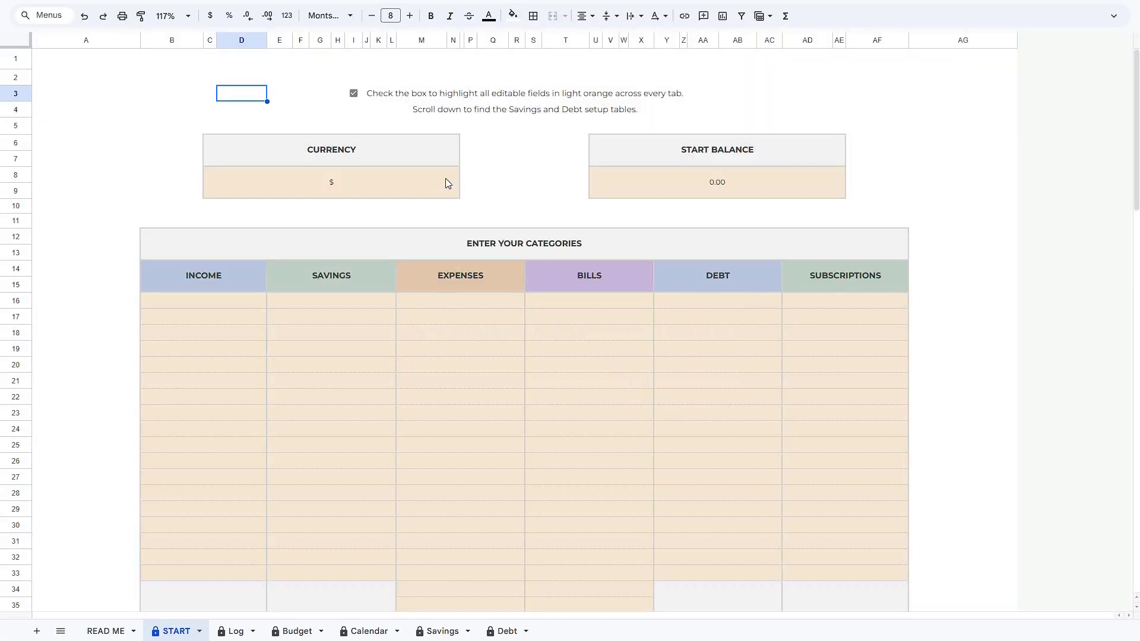
Step: Leave the CURRENCY field unchanged as $
click(447, 183)
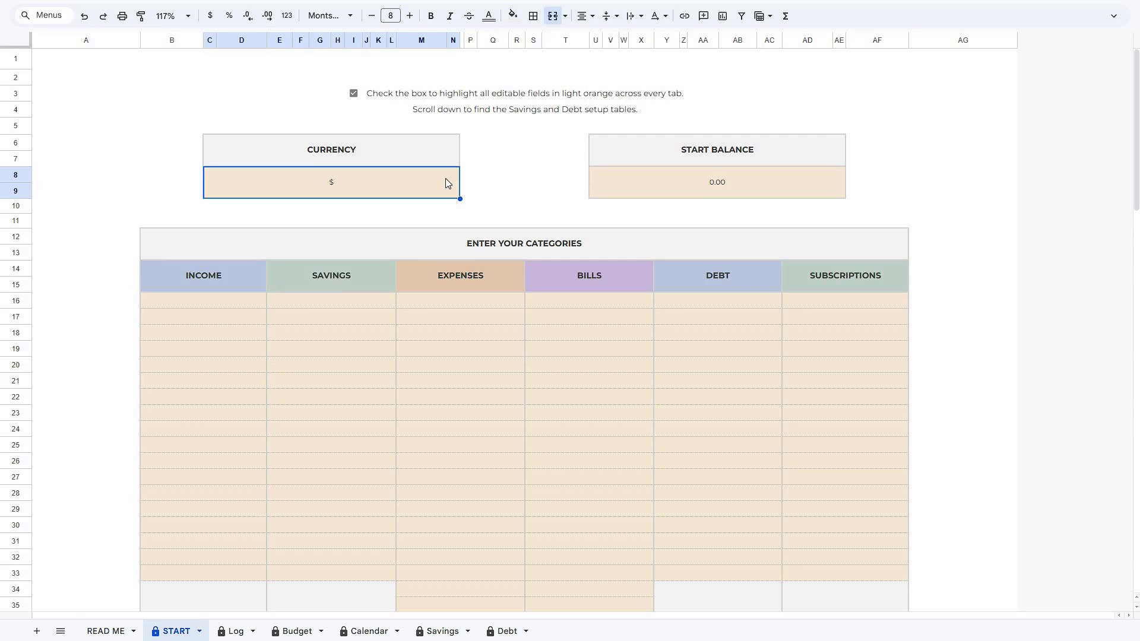
double_click(446, 179)
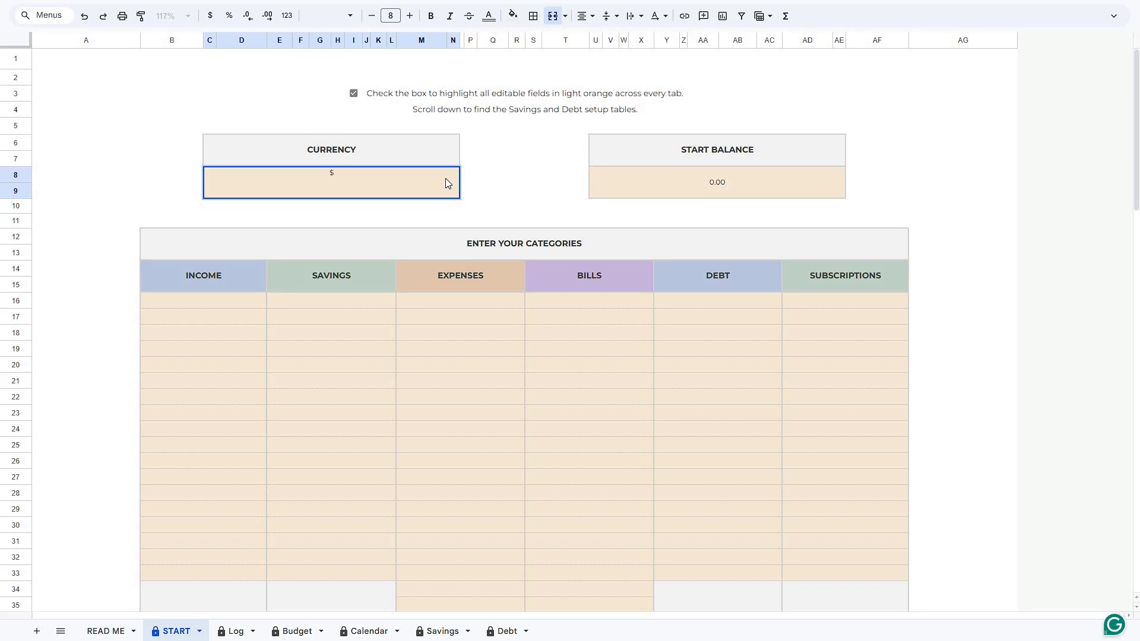
key(Escape)
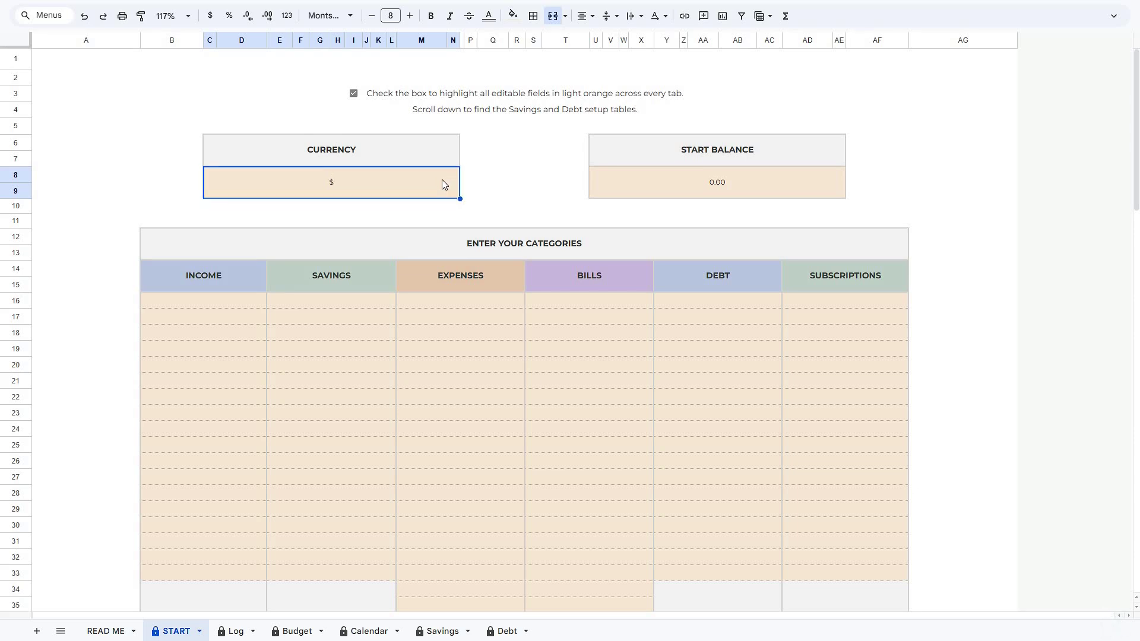
Step: Set the start balance to 250
click(611, 186)
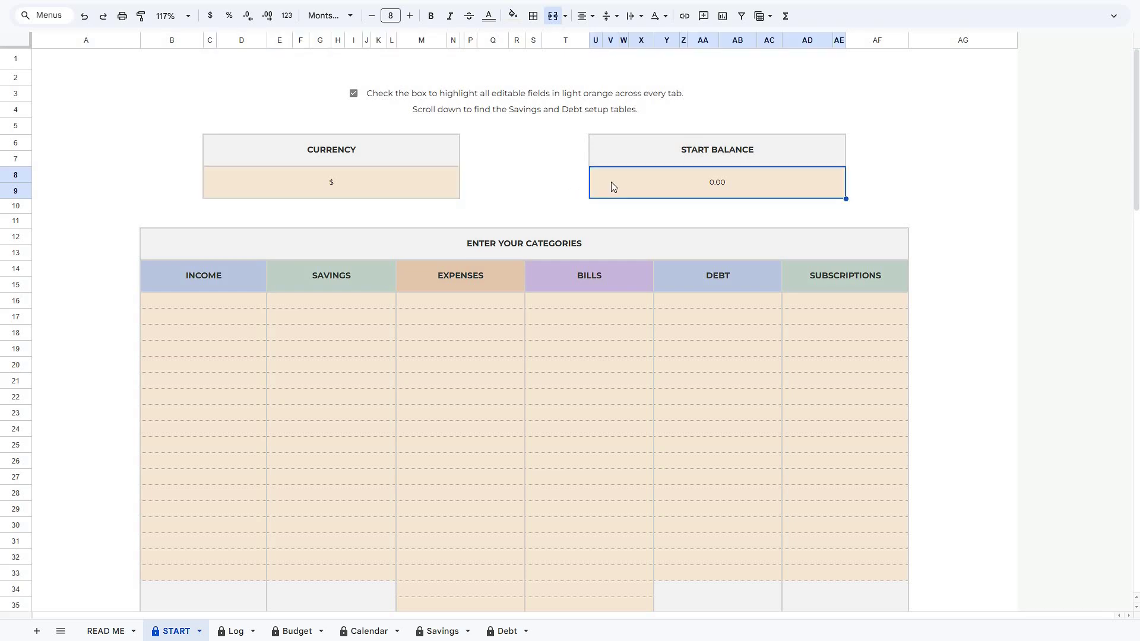
text(250)
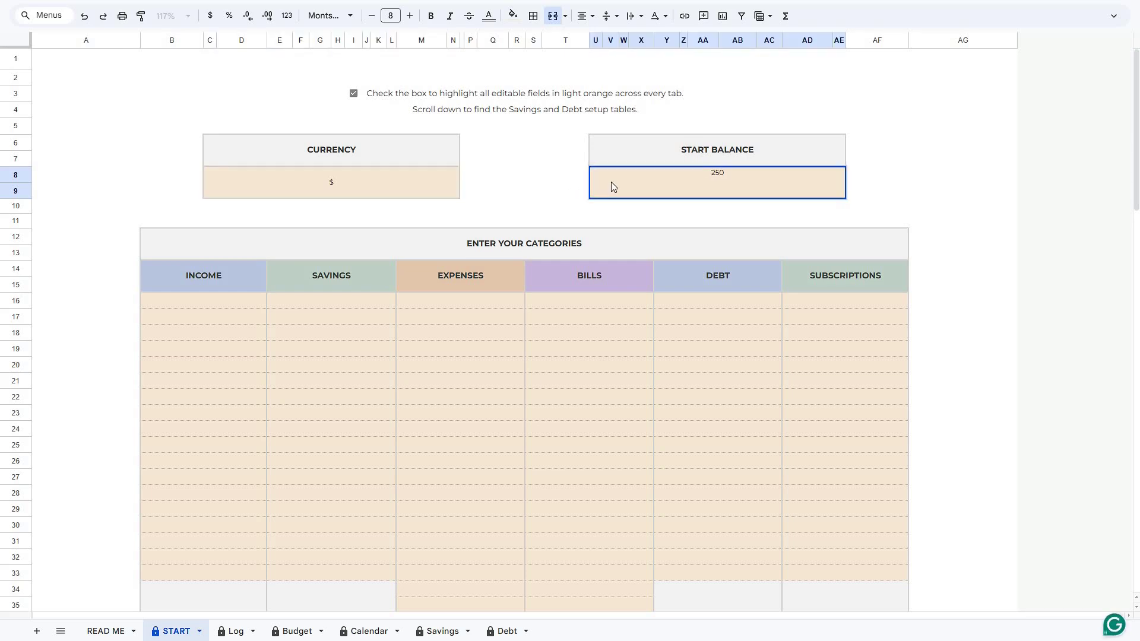
key(Return)
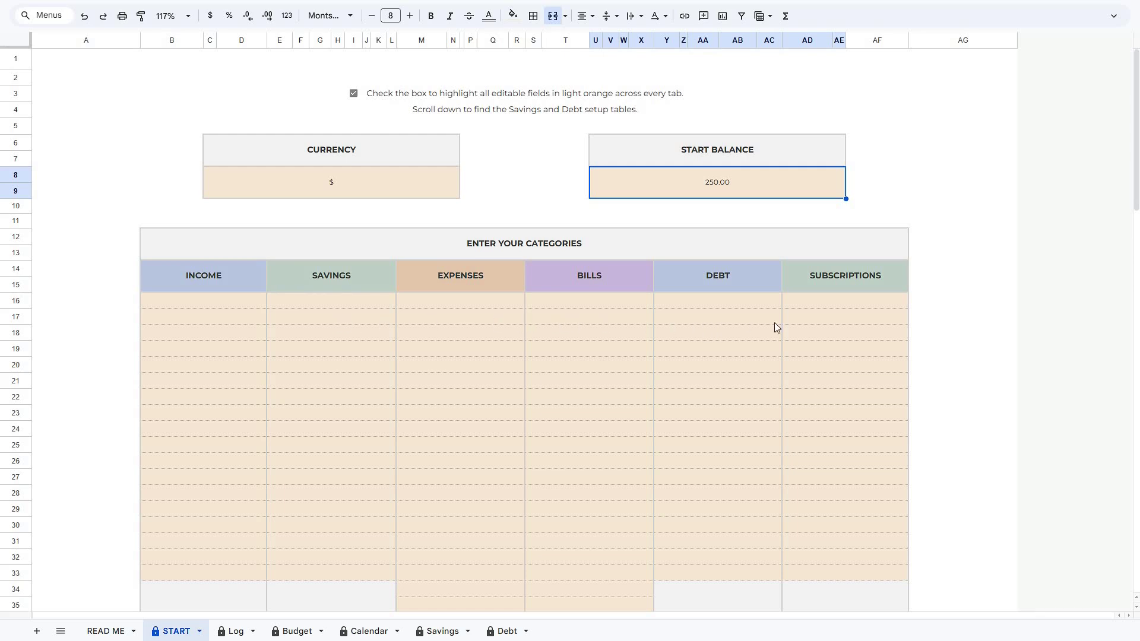
Step: List Paycheck #1, Paycheck #2 and Bonus as the income categories
click(248, 298)
text(Paycheck #1)
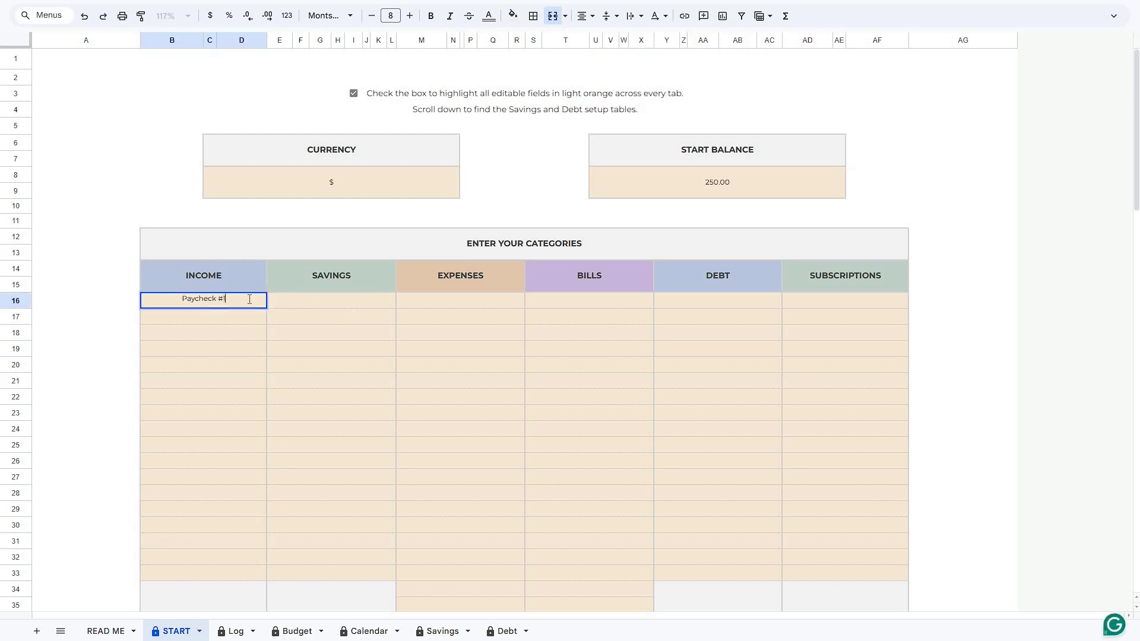
key(Return)
text(Paycheck #2)
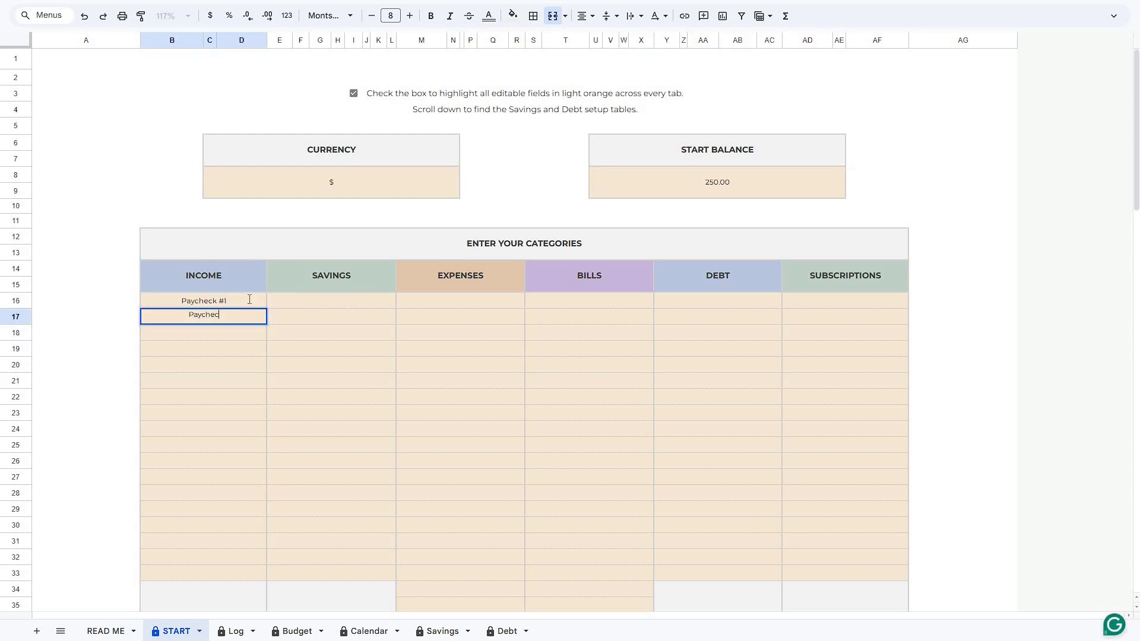
key(Return)
text(Bonus)
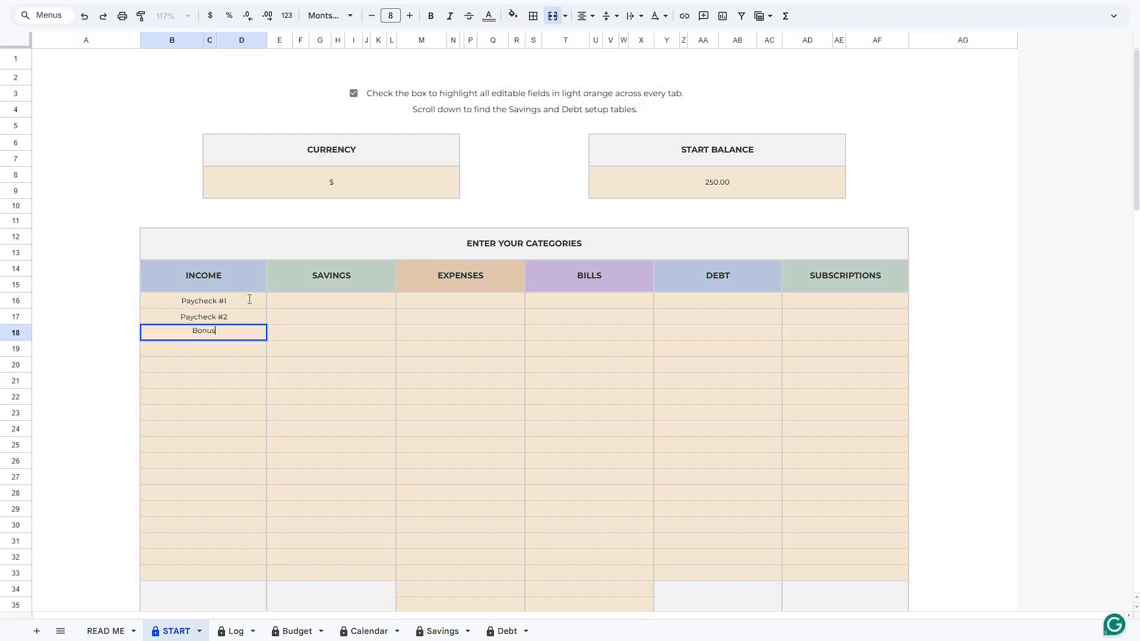
key(Return)
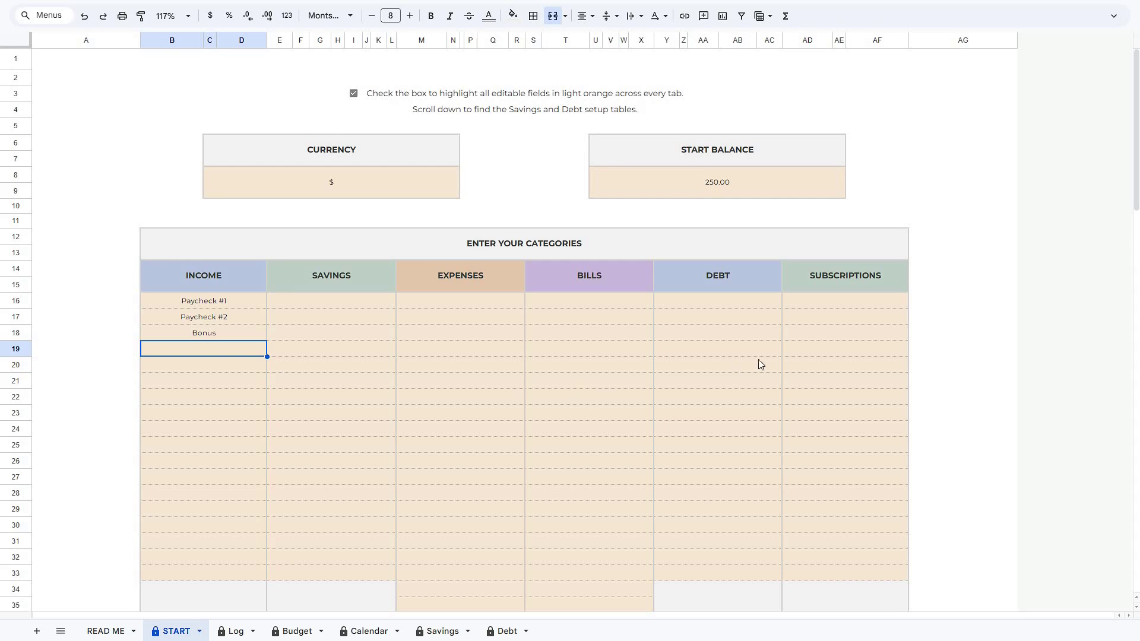
scroll(646, 351, down, 10)
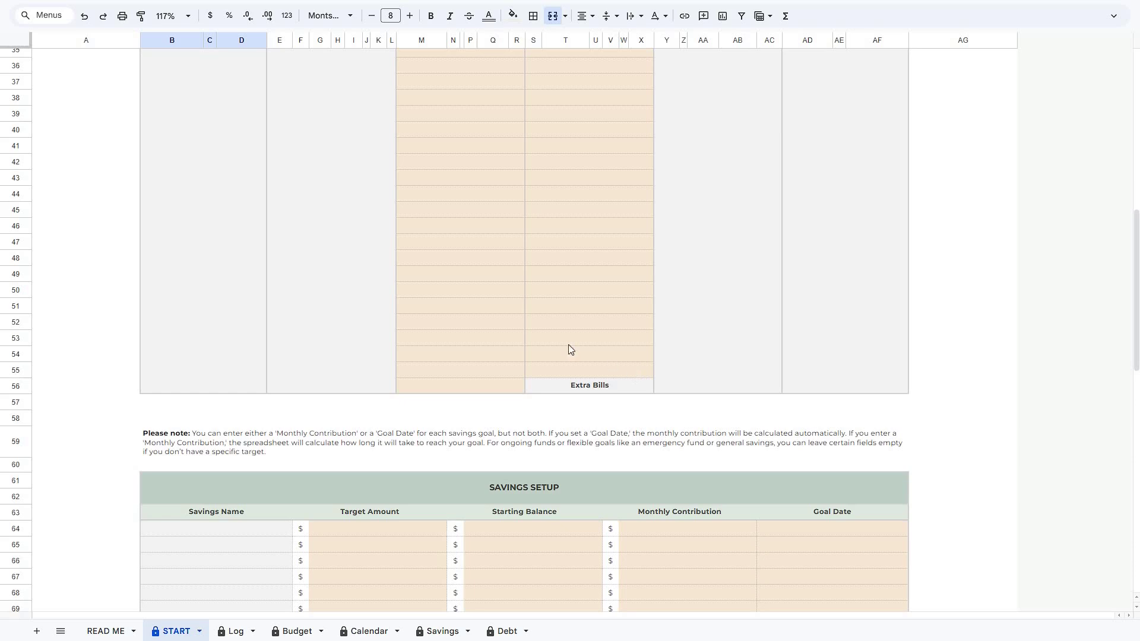
scroll(551, 340, up, 10)
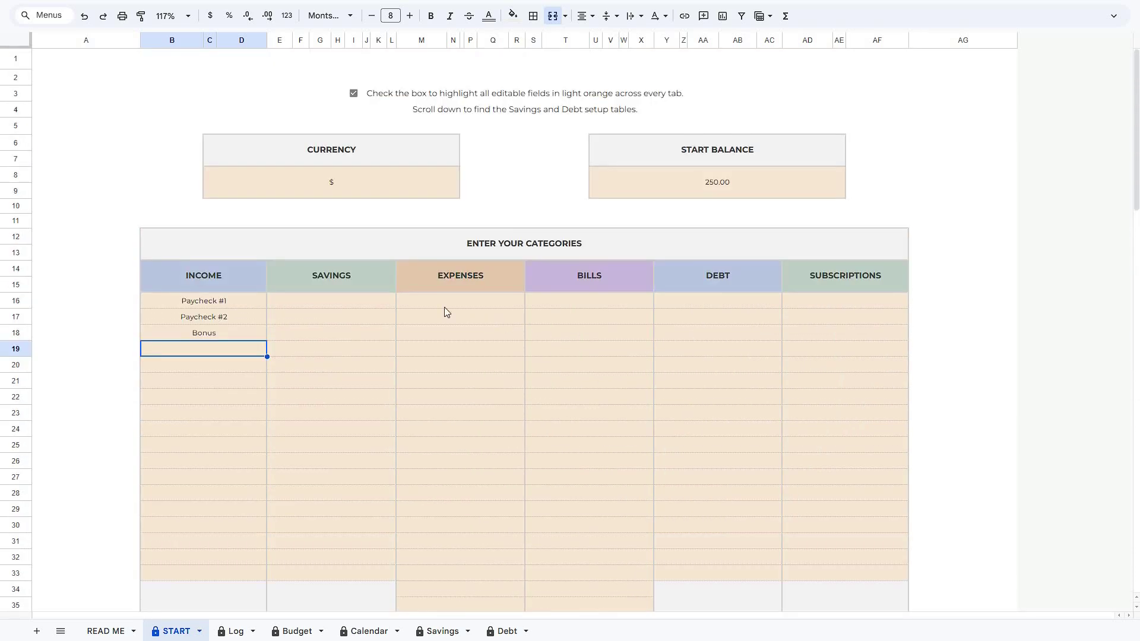
Step: List Wedding, Car and Emergency Fund as savings categories
click(385, 302)
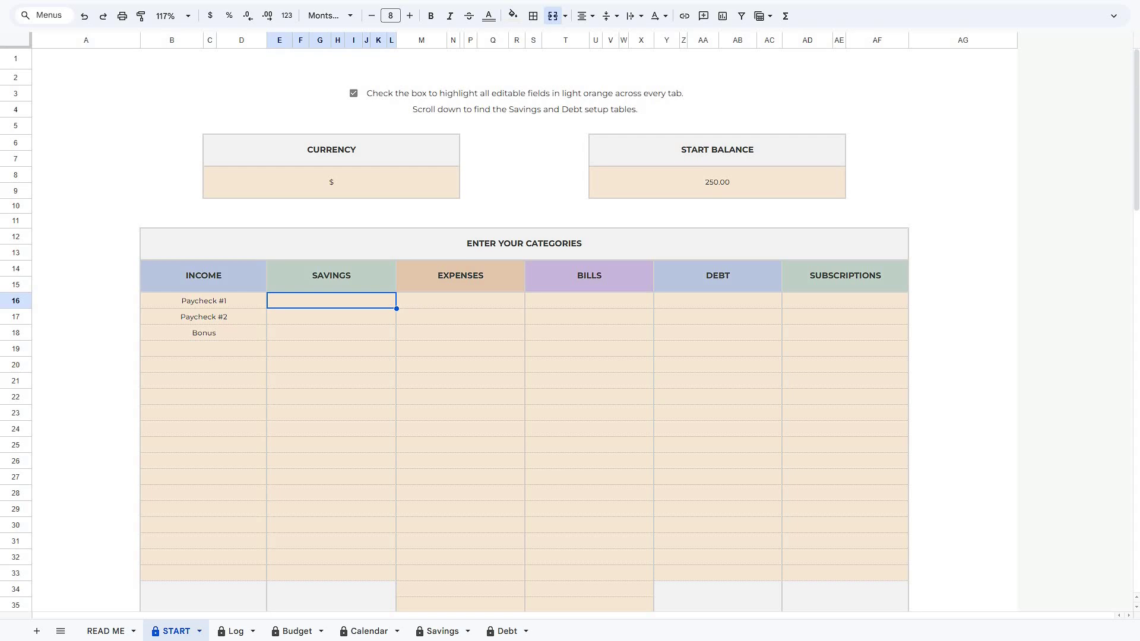
text(Wedding)
key(Return)
text(Car)
key(Return)
text(Emergency Fund)
key(Return)
Step: Add expenses Groceries, Transport, Fuel, Clothes, Dining Out and bills Rent, Electricity, Gas, Water, Phone
click(501, 301)
text(Groceries Transport Fuel Clothes Dining Out)
click(615, 300)
text(Rent Electricity Gas Water Phone)
Step: Add debts Credit Card 1, Credit Card 2, Student Loan, Personal Loan and subscriptions Spotify, Netflix
click(757, 298)
text(Credit Card 1 Credit Card 2 Student Loan Personal Loan)
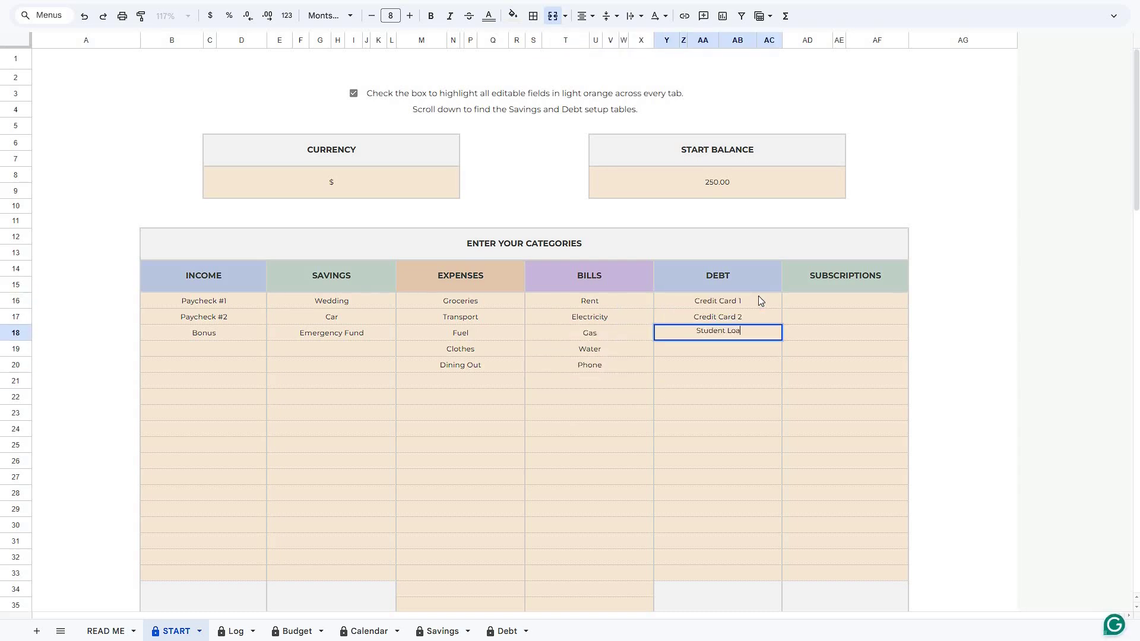
click(868, 301)
text(Spotify Netflix)
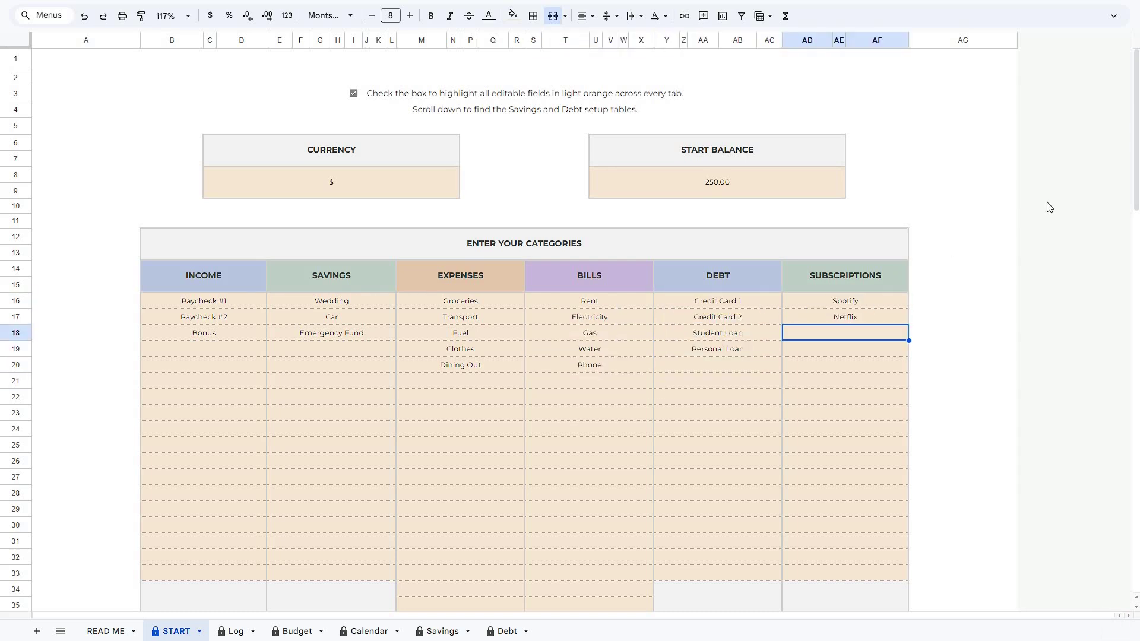
drag(1136, 207, 598, 326)
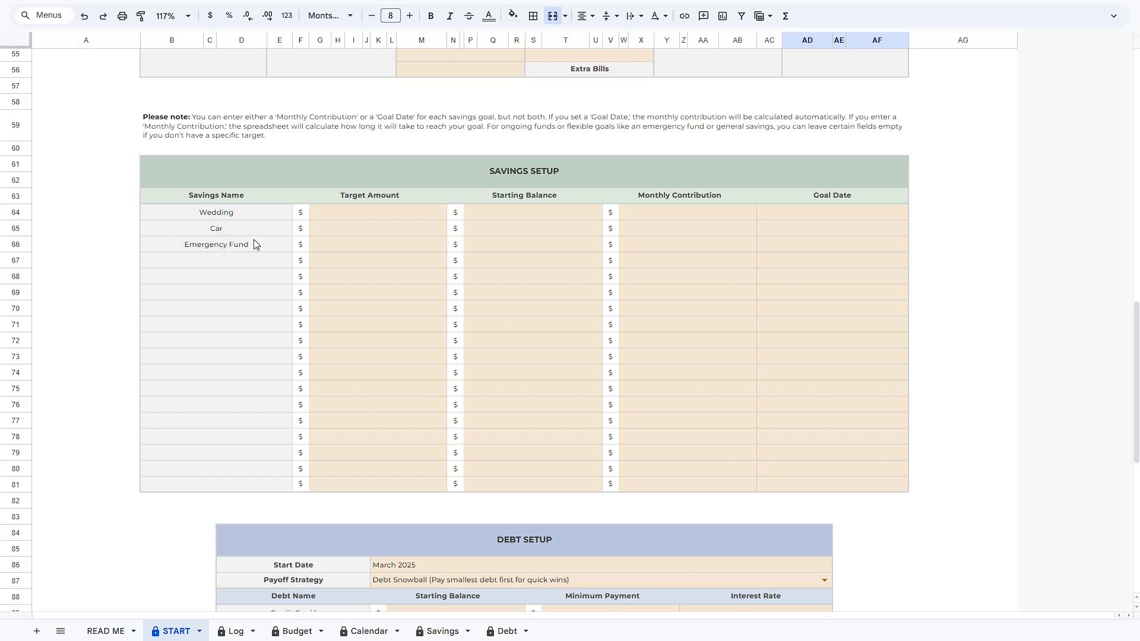
click(371, 217)
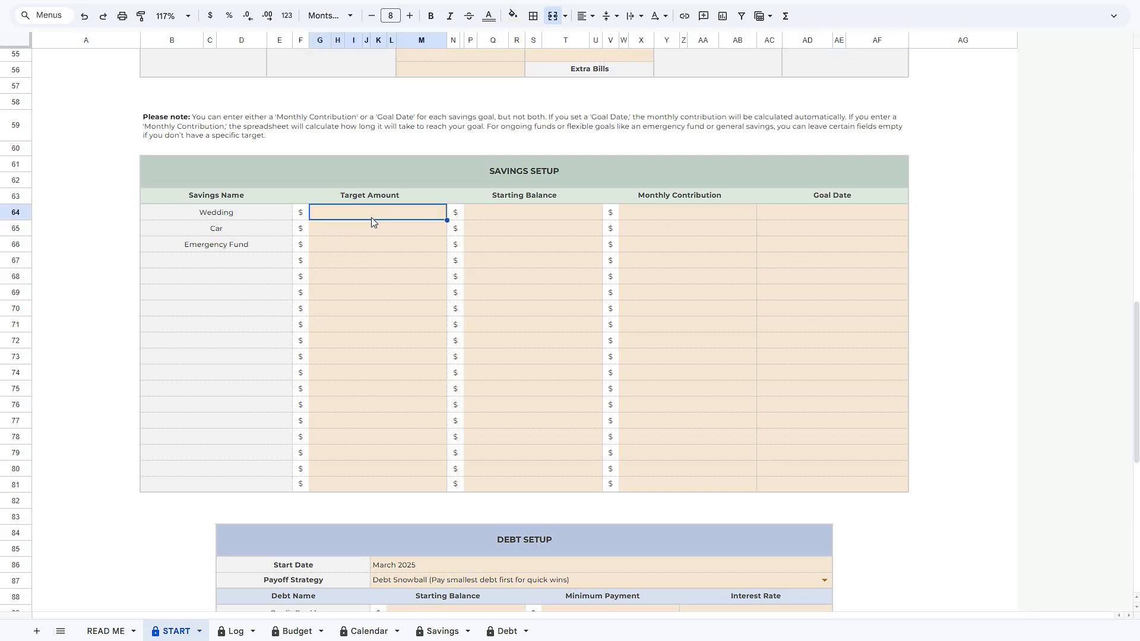
click(505, 219)
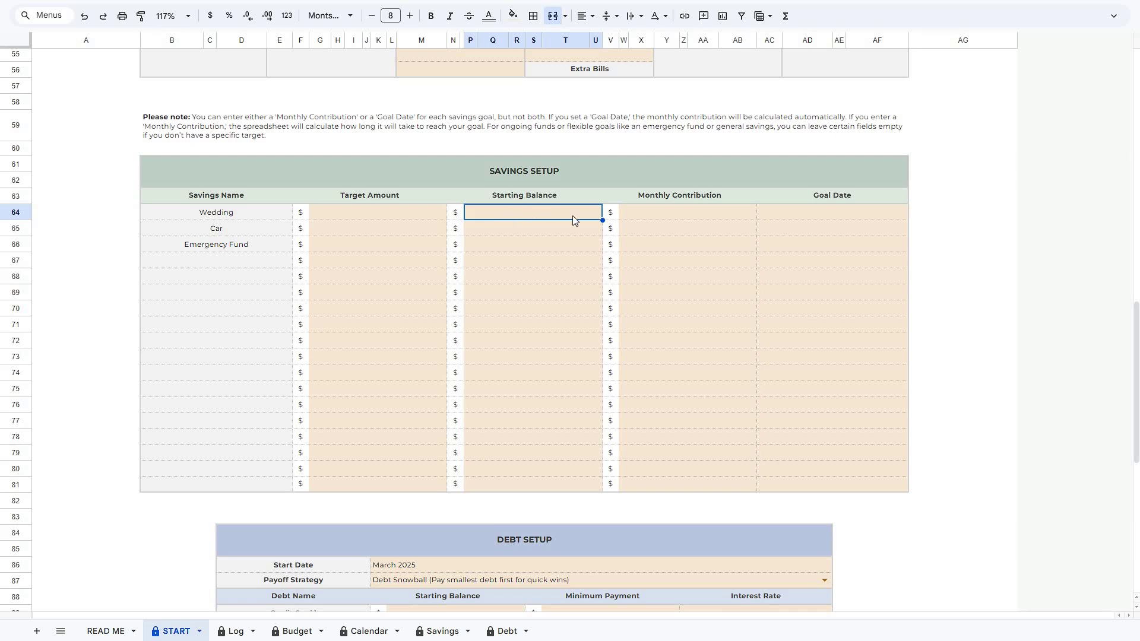
click(670, 216)
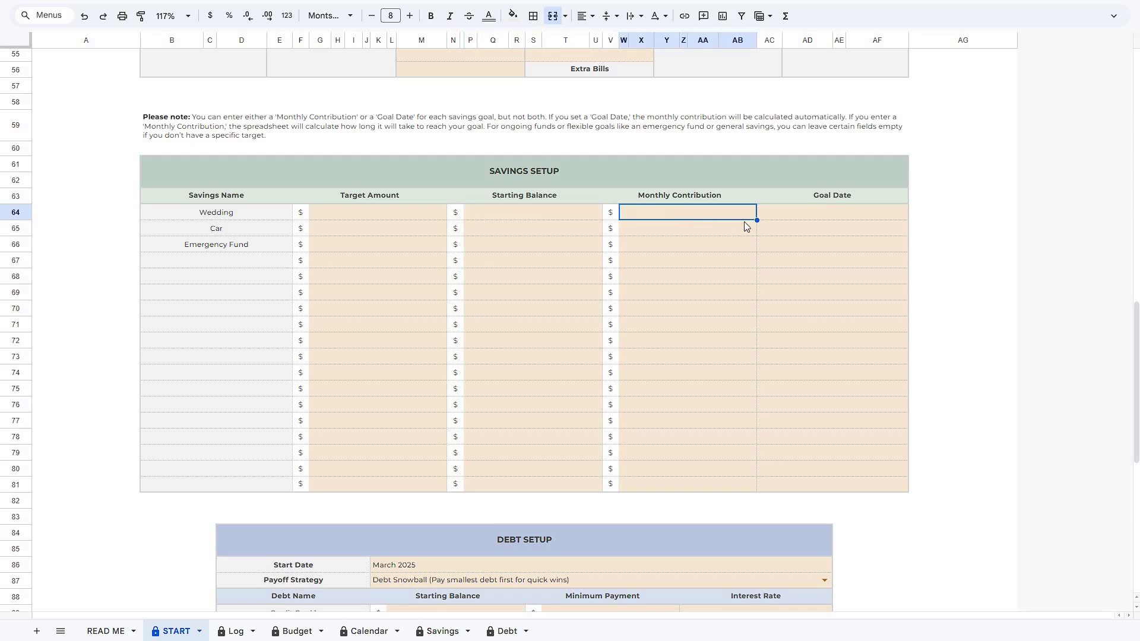
click(796, 224)
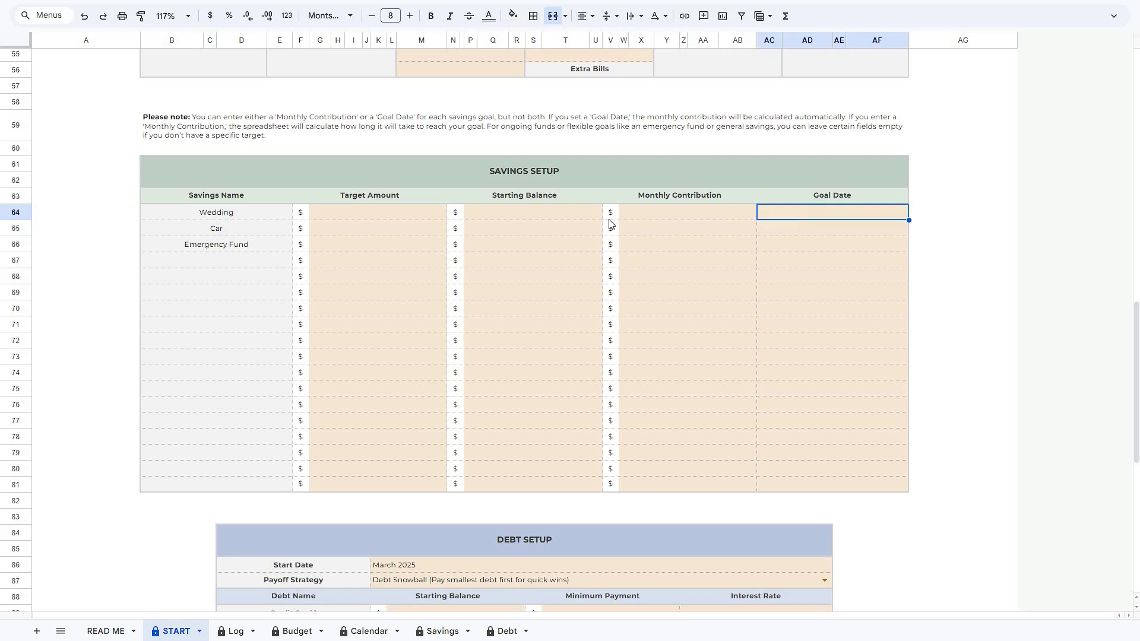
Step: Give Wedding a 20,000 target, 7,000 starting balance and 1 Jun 2026 goal date
click(432, 212)
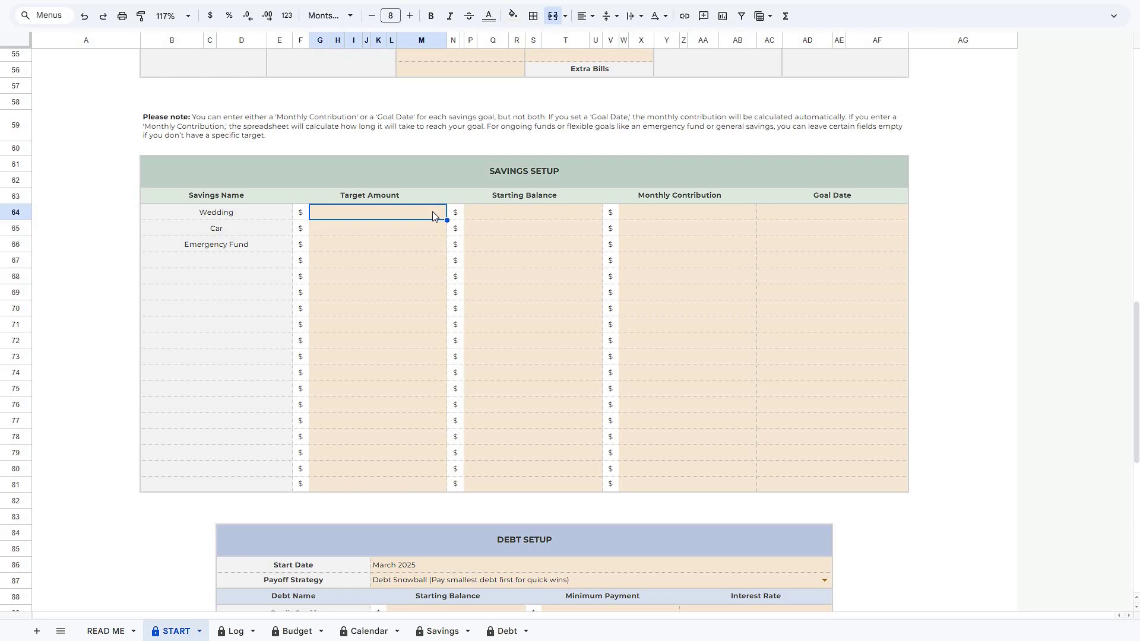
text(20000)
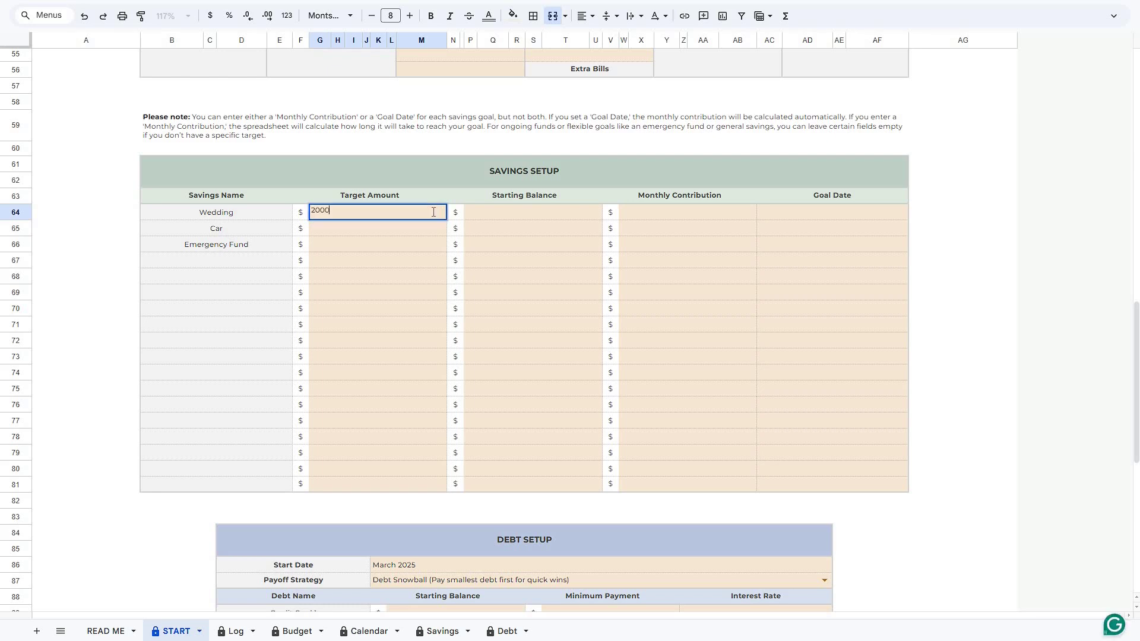
key(Tab)
text(7000)
key(Tab)
key(Tab)
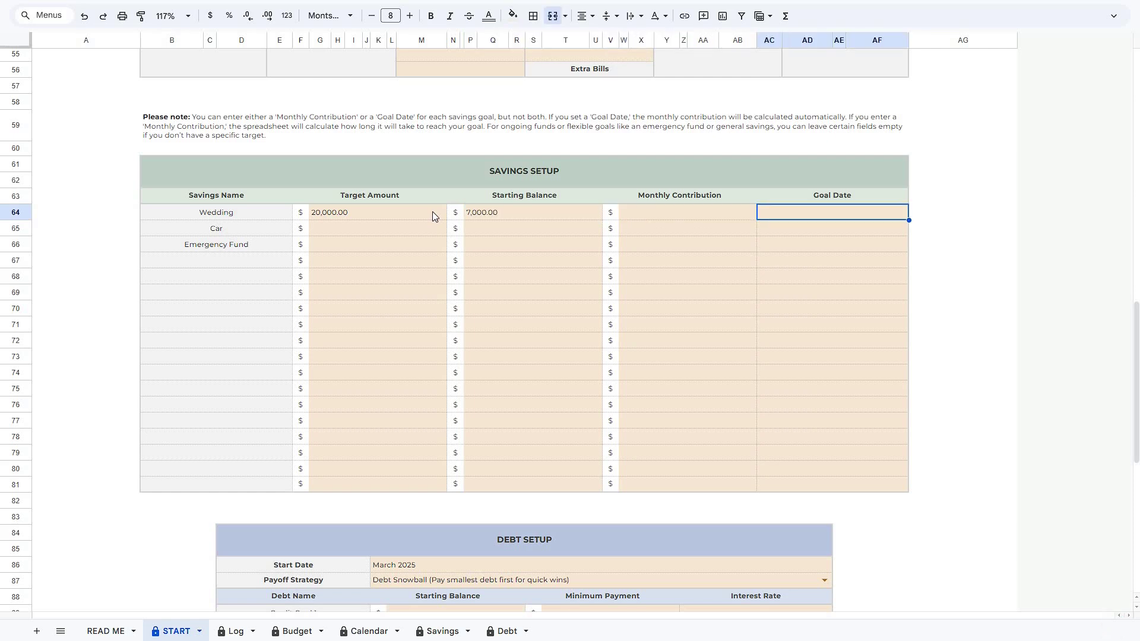
text(1 jun 26)
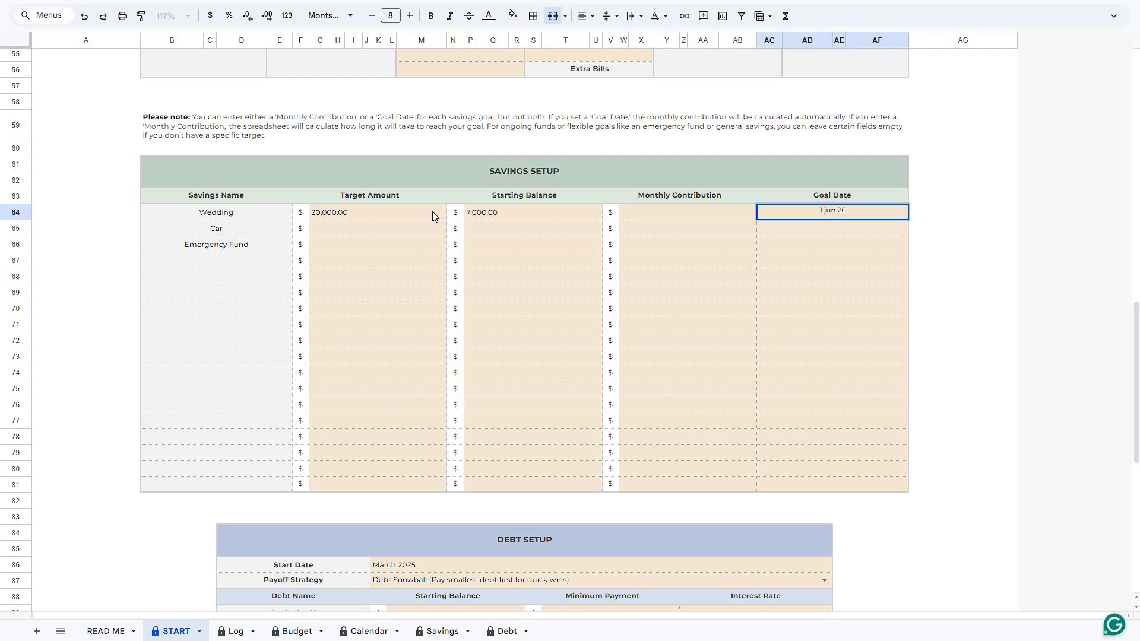
key(Return)
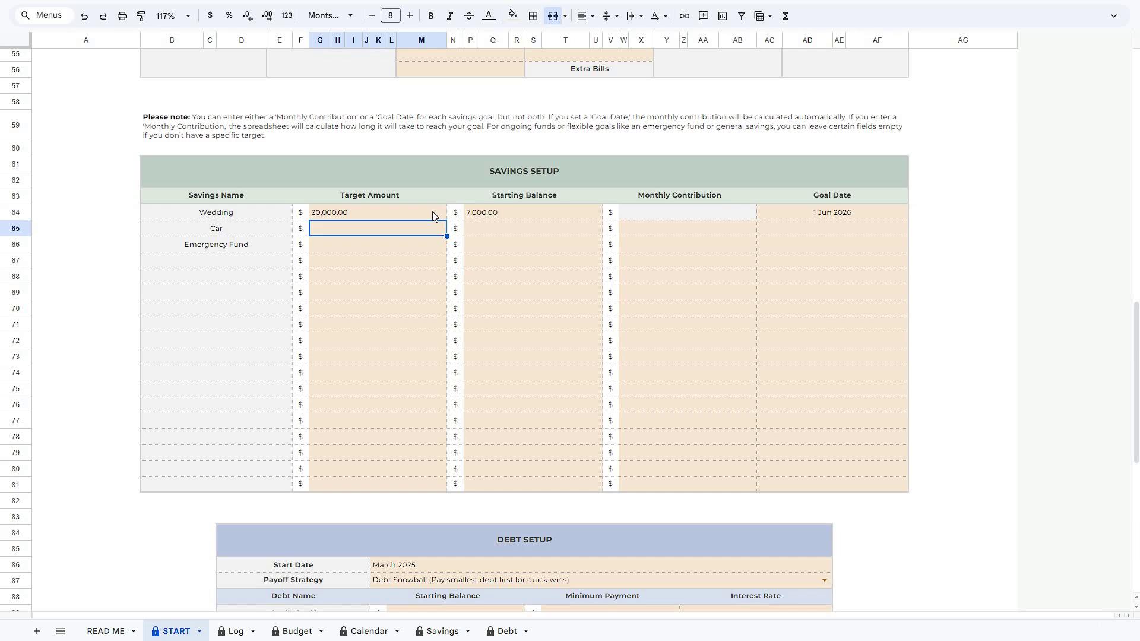
Step: Give Car a 15,000 target, 5,000 starting balance and 300 monthly contribution
text(15000)
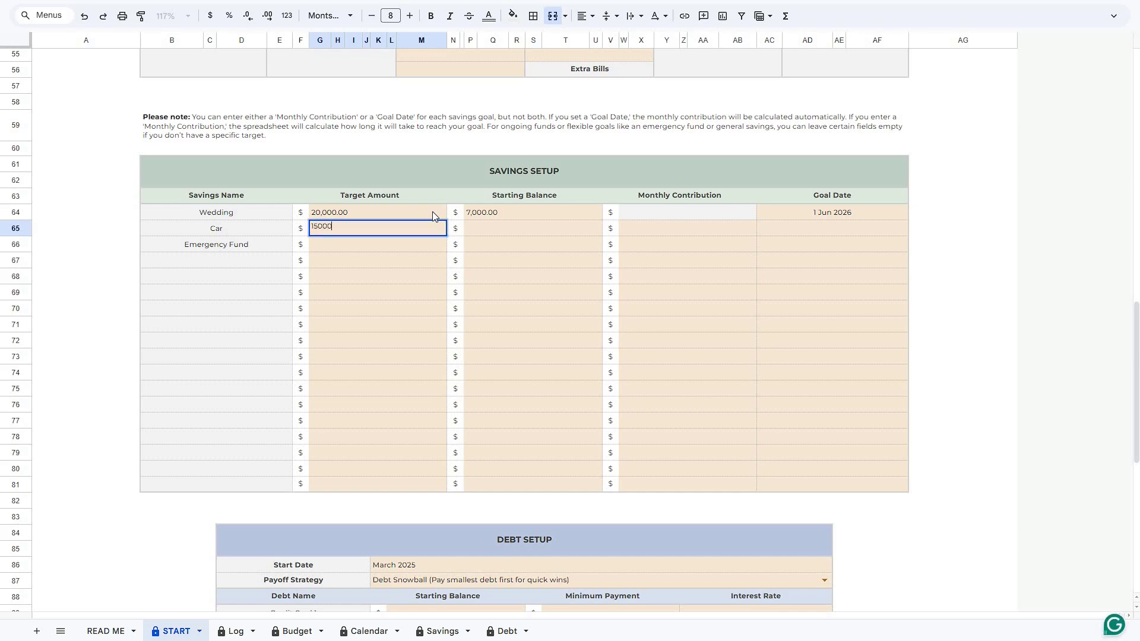
key(Tab)
text(5000)
key(Tab)
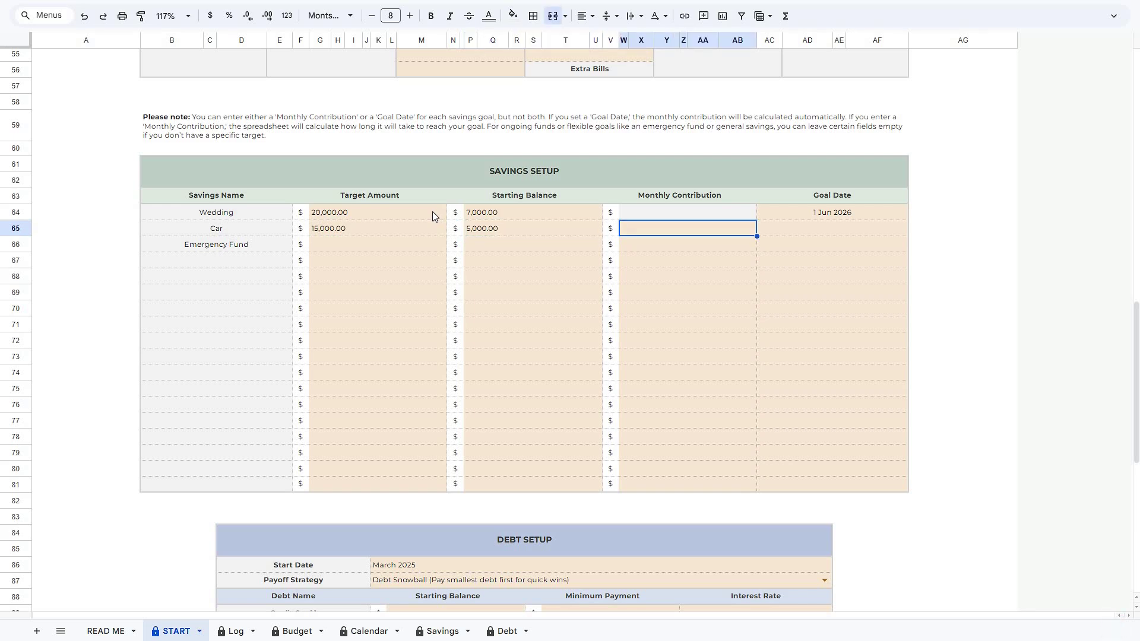
text(300)
key(Return)
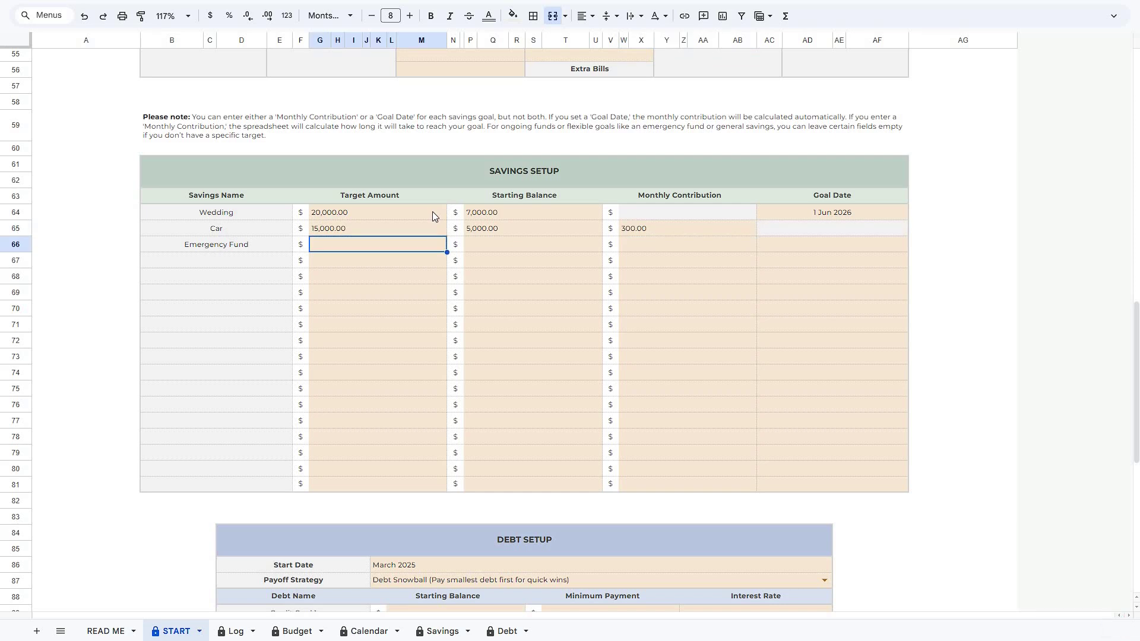
Step: Review the Wedding monthly contribution and goal date cells
click(641, 214)
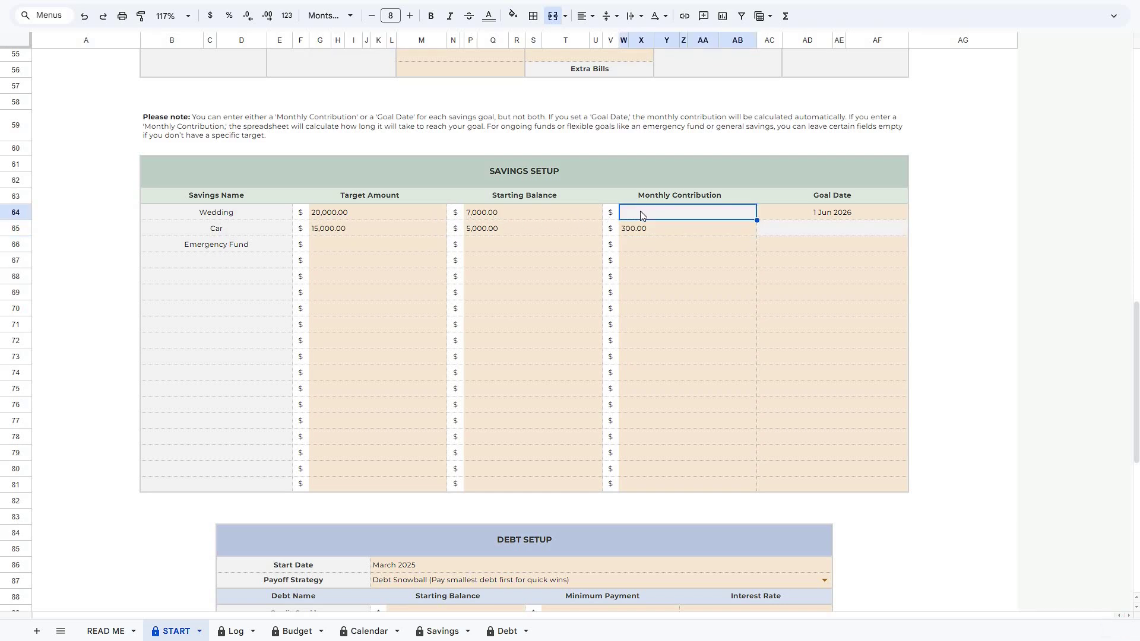
click(799, 209)
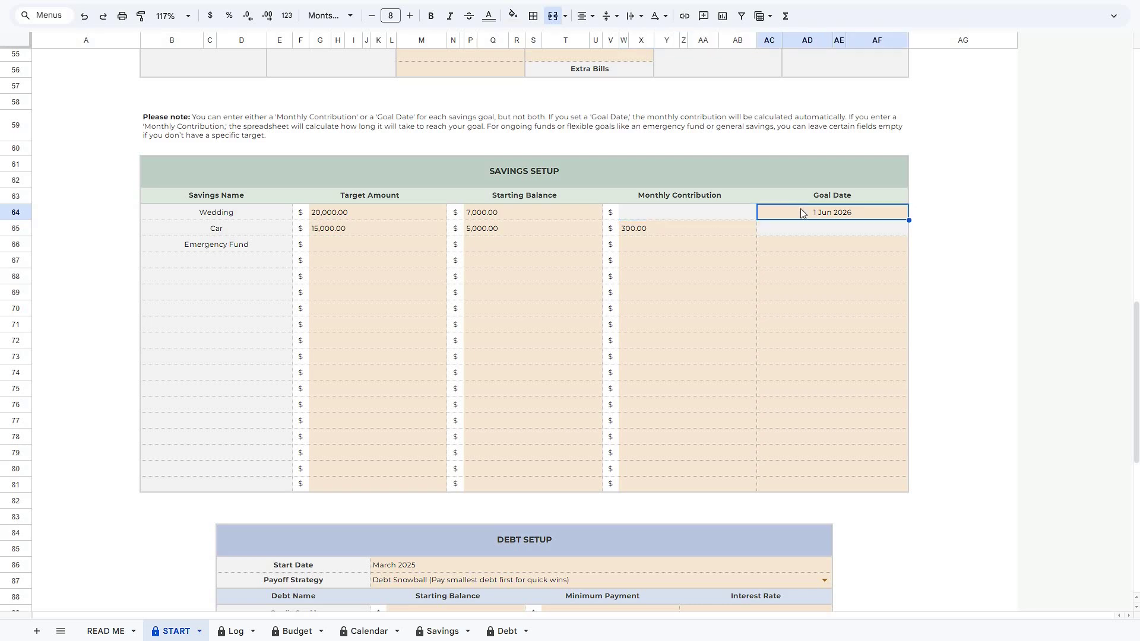
click(740, 212)
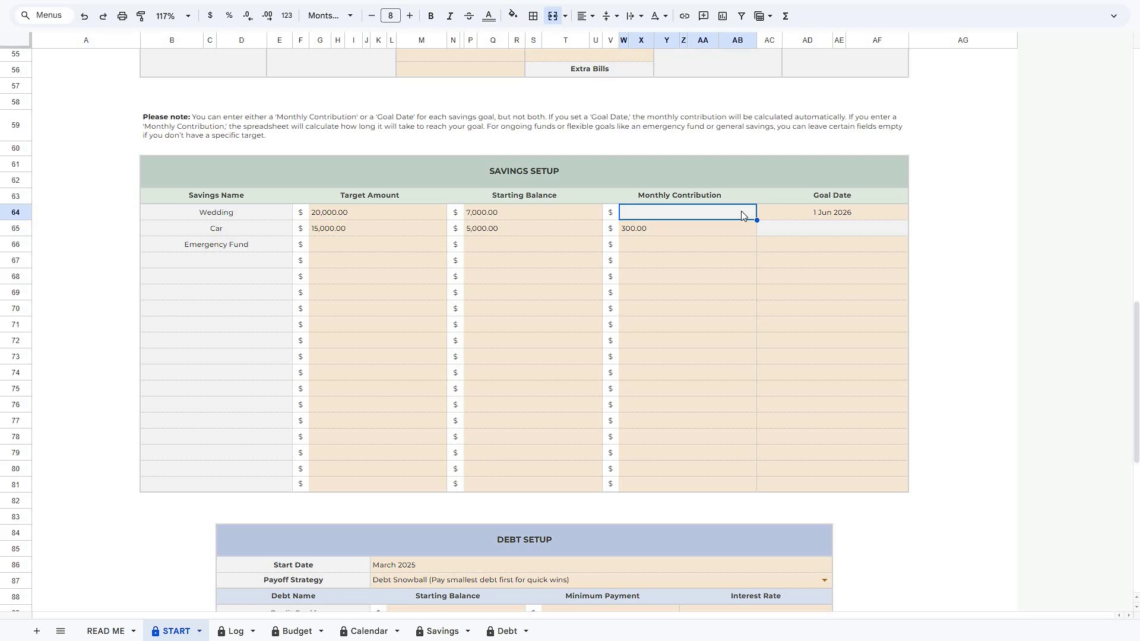
click(790, 214)
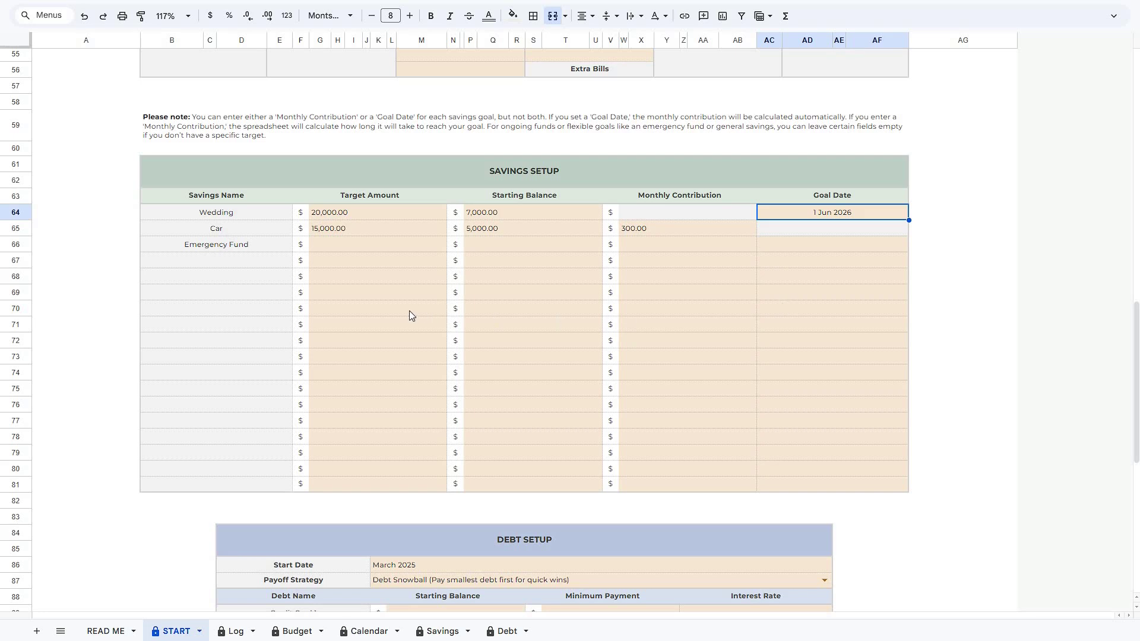
Step: Set the Emergency Fund starting balance to 5,000
click(532, 245)
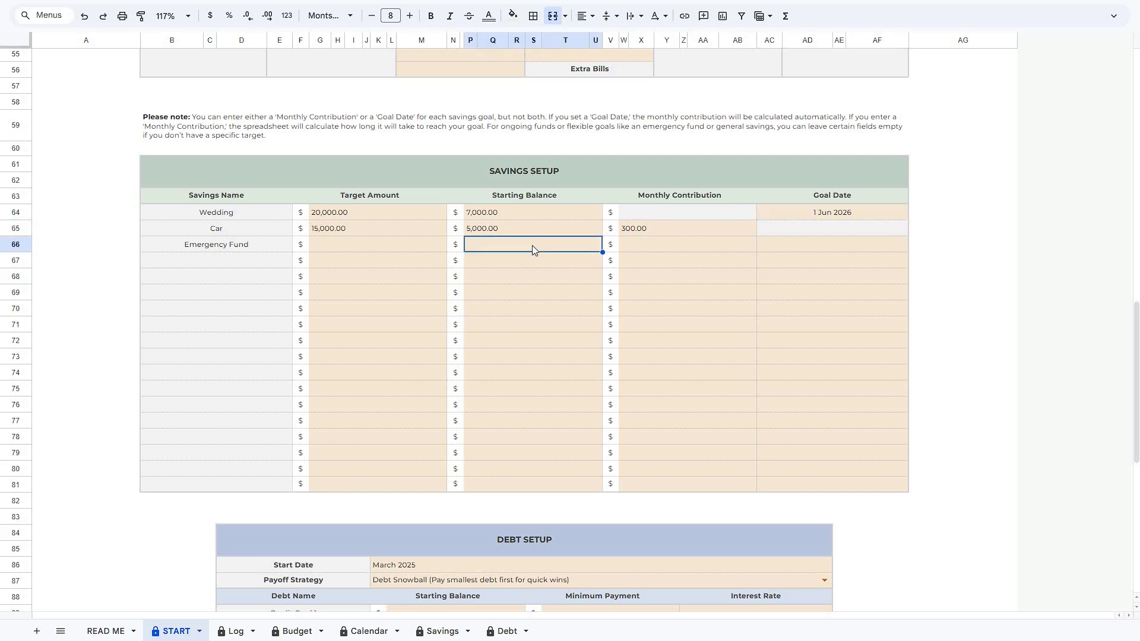
text(5000)
key(Return)
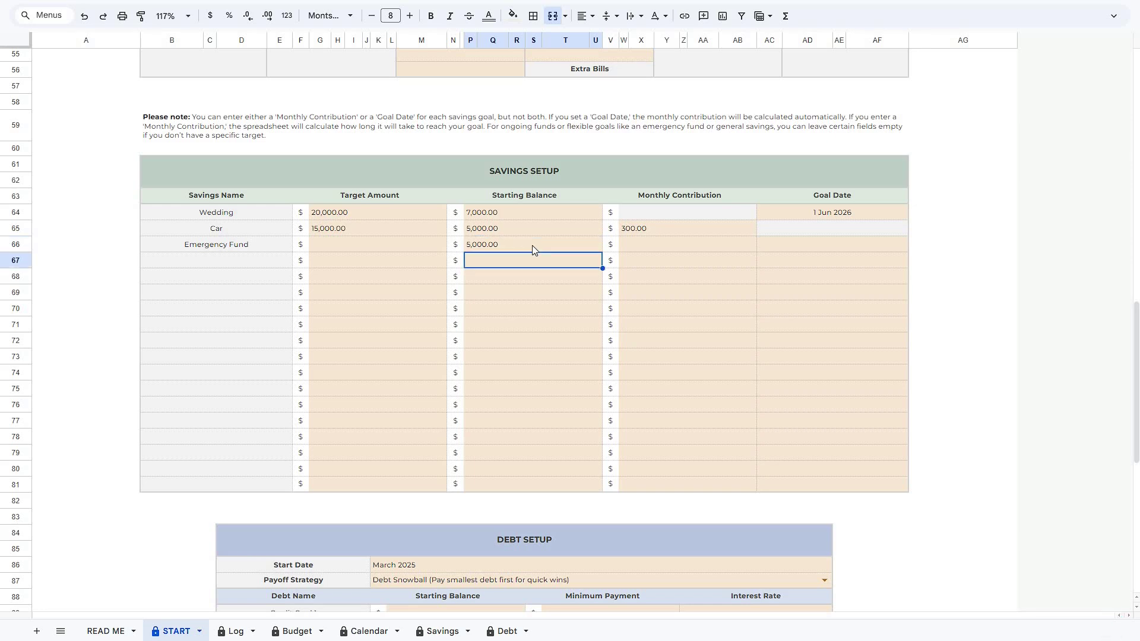
click(433, 245)
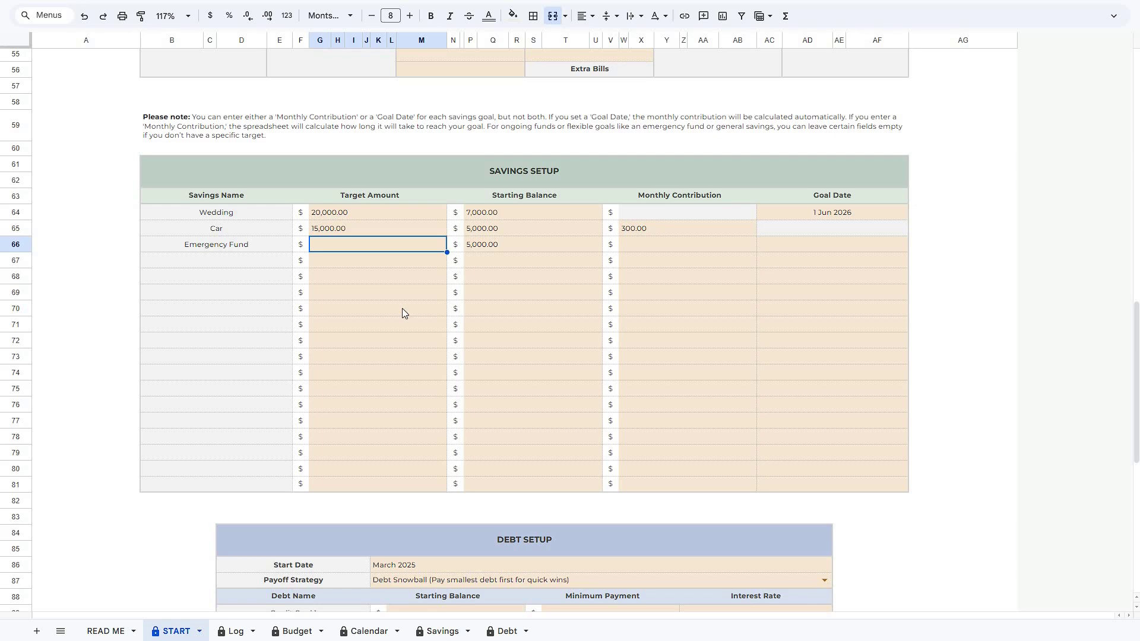
Step: Set the debt start date to January 2025 and keep Debt Snowball as the strategy
scroll(402, 309, down, 8)
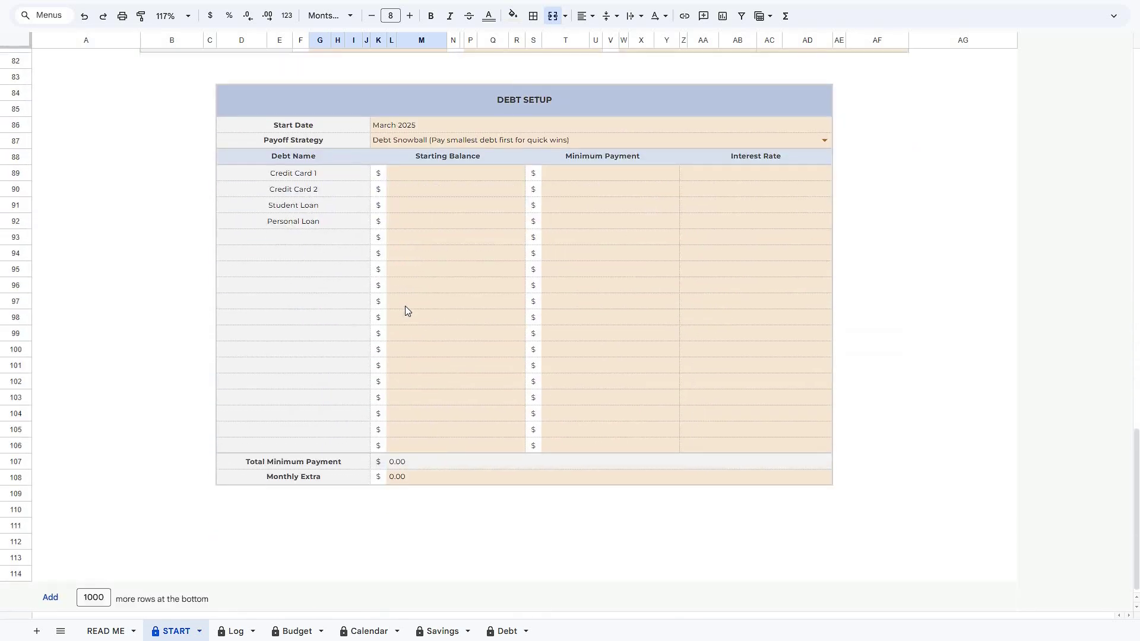
click(433, 126)
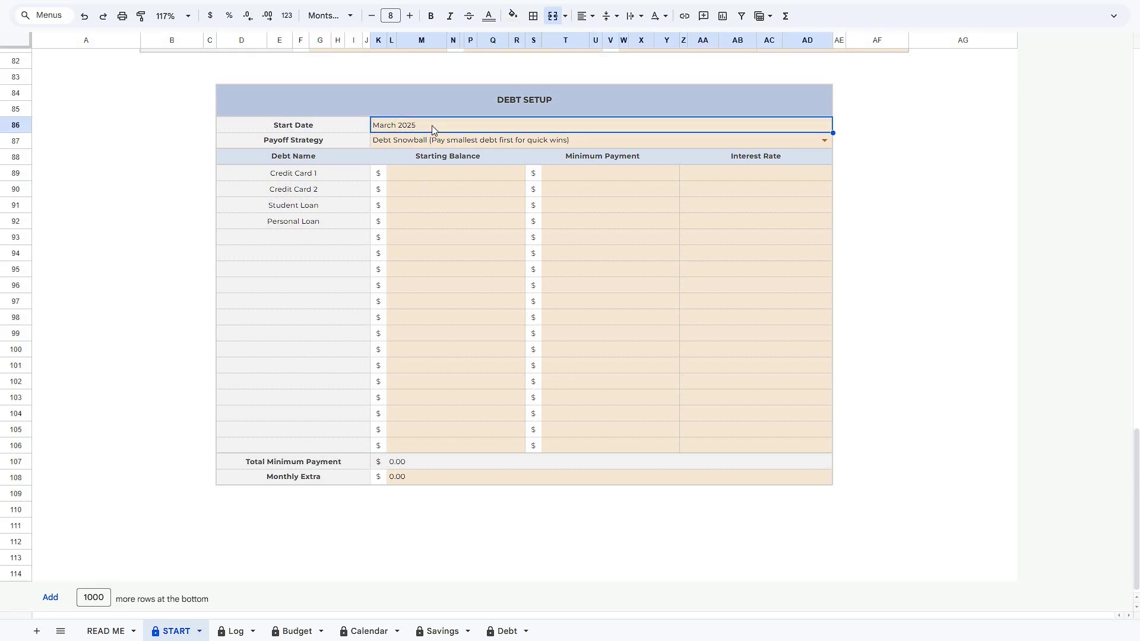
text(jan)
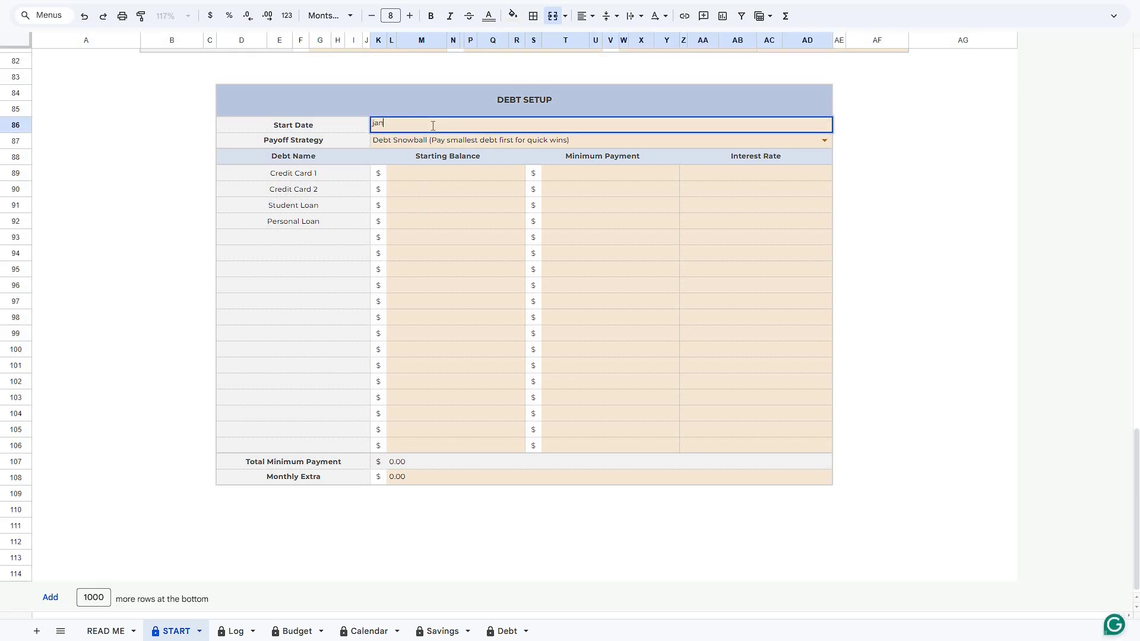
text( 2025)
key(Return)
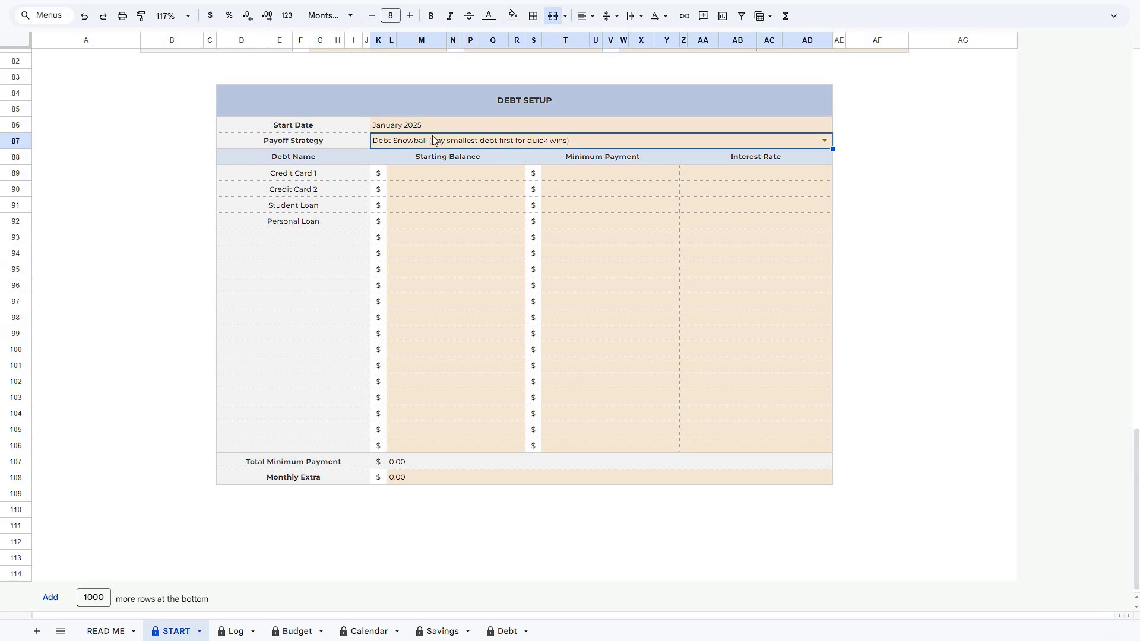
key(Return)
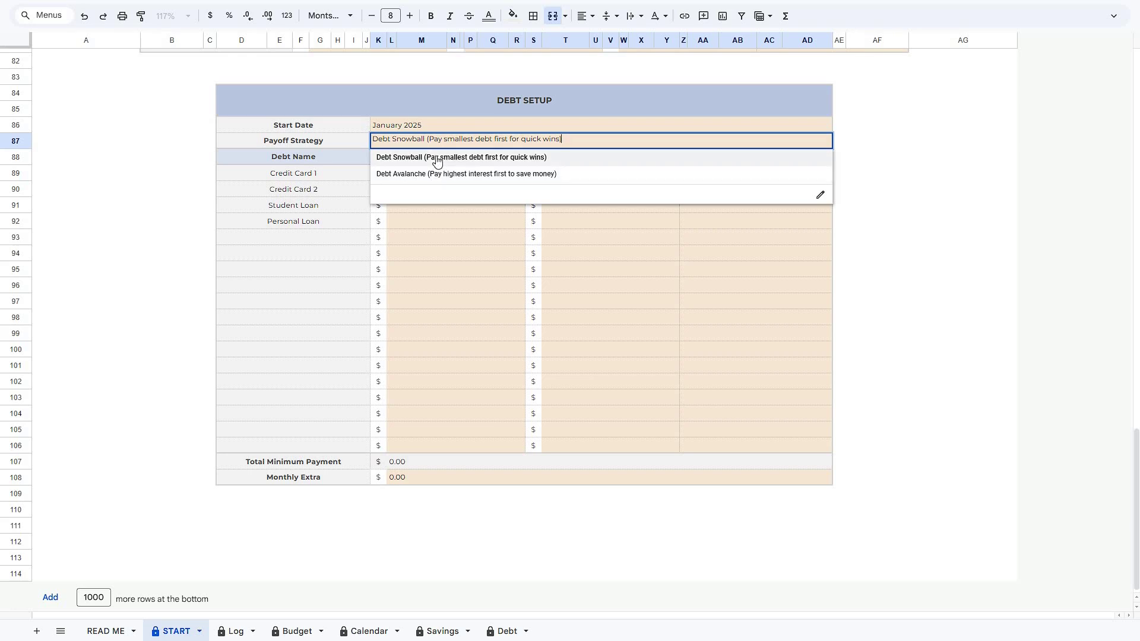
click(435, 158)
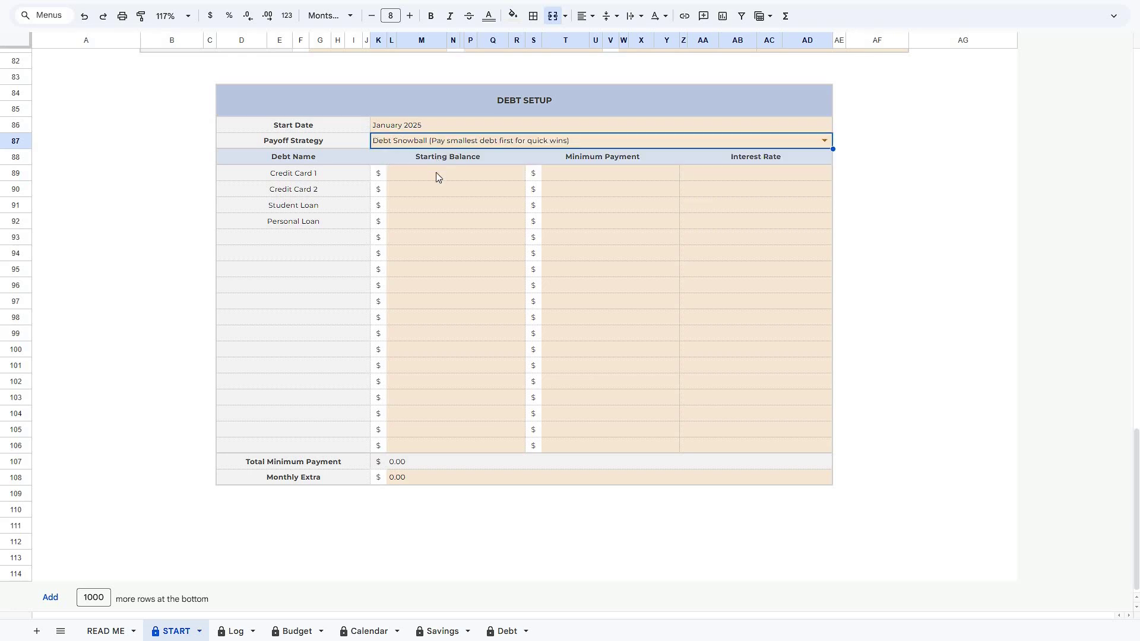
Step: Enter debt balances: Credit Card 1 5,000, Credit Card 2 7,500, Student Loan 25,000, Personal Loan 15,000
click(435, 175)
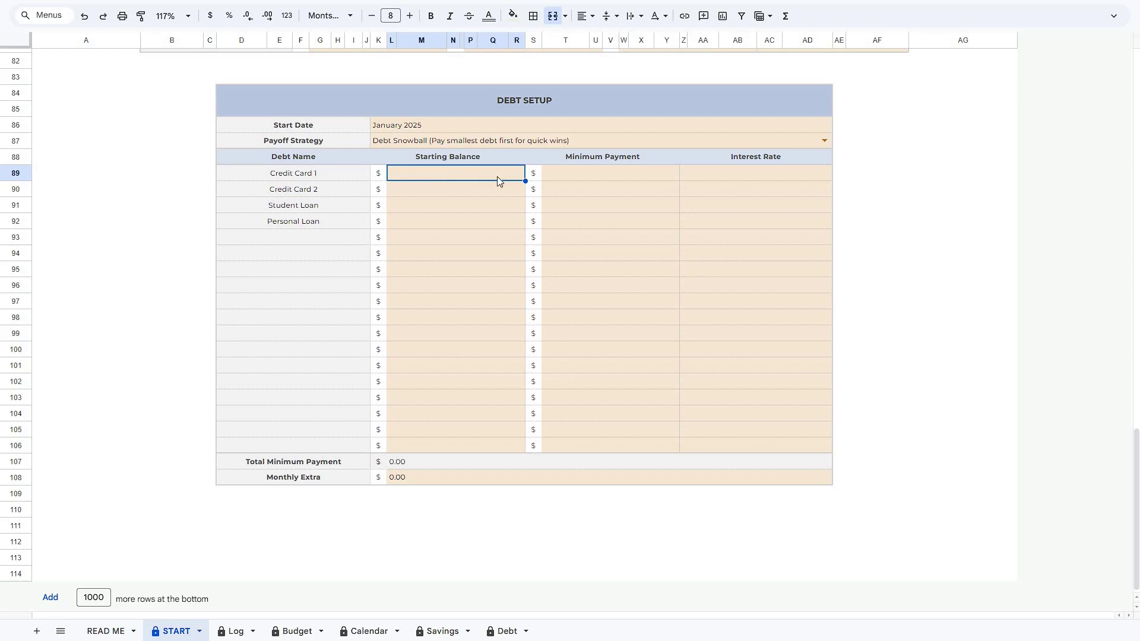
click(558, 178)
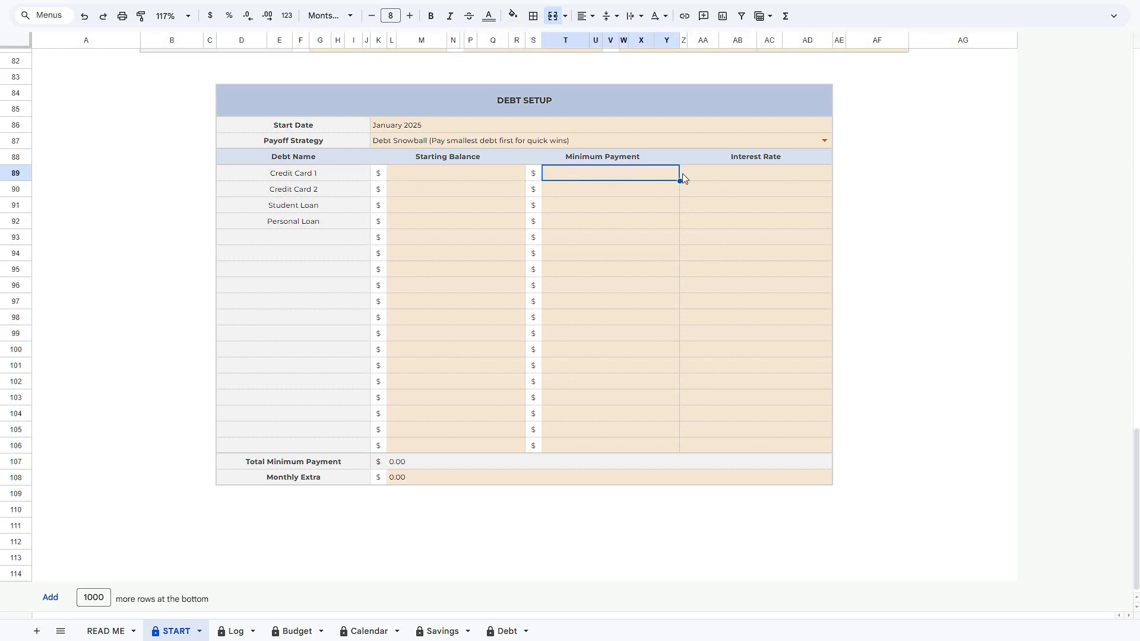
click(700, 173)
click(500, 175)
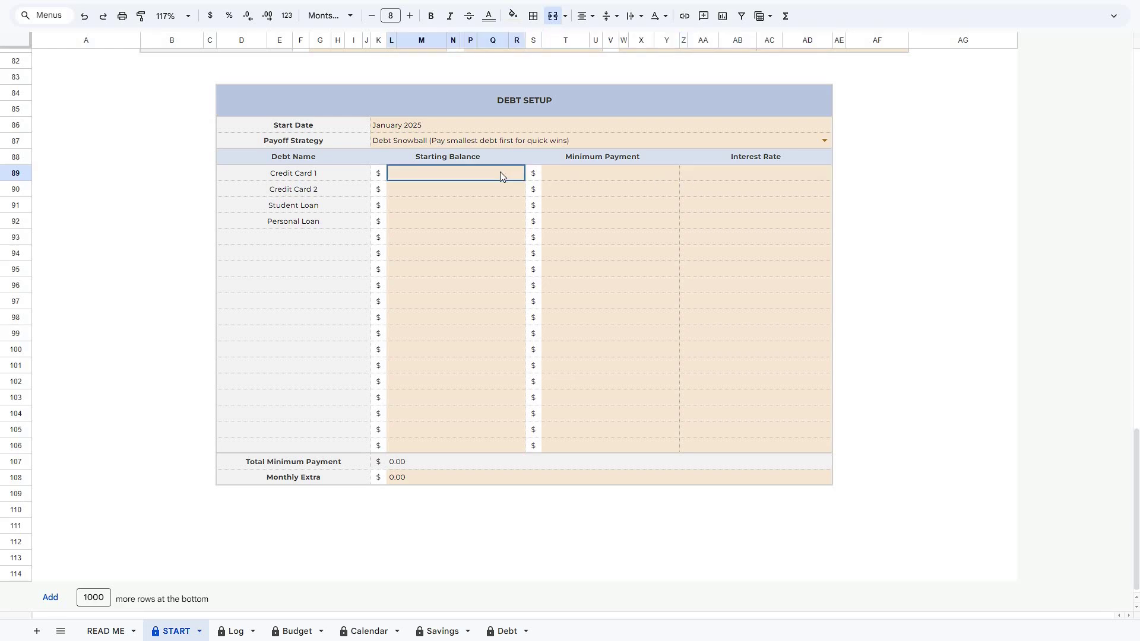
text(5000)
key(Return)
text(7,500)
key(Return)
text(25000)
key(Return)
text(15,0)
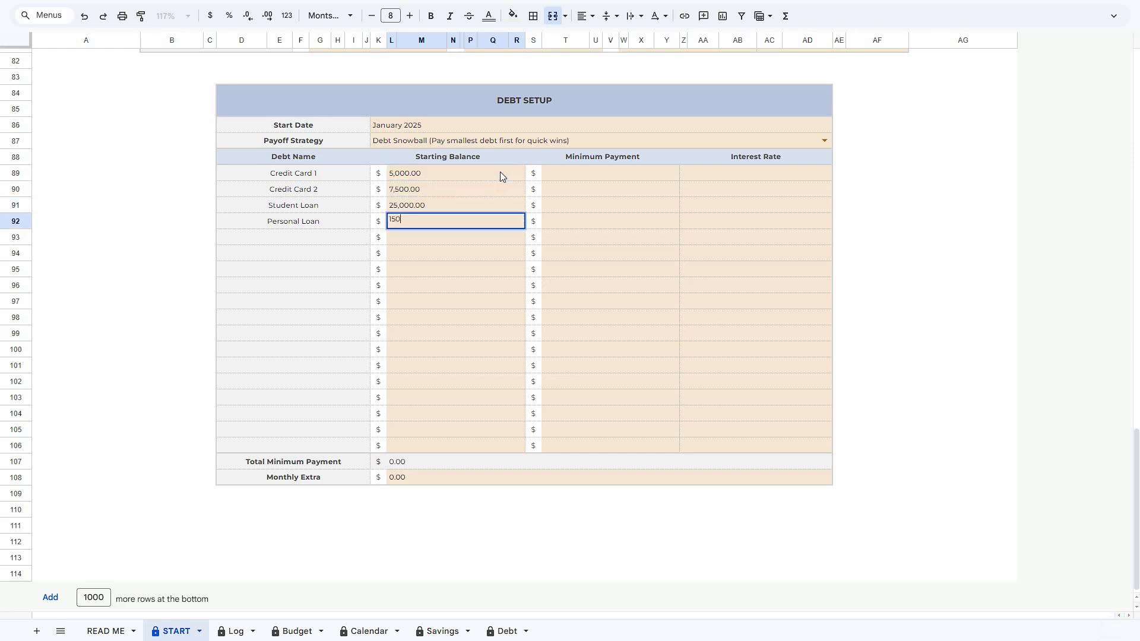
text(00)
key(Return)
Step: Enter minimum payments of 70, 100, 300 and 200 for the four debts
click(559, 172)
text(70)
key(Return)
text(100)
key(Return)
text(300)
key(Return)
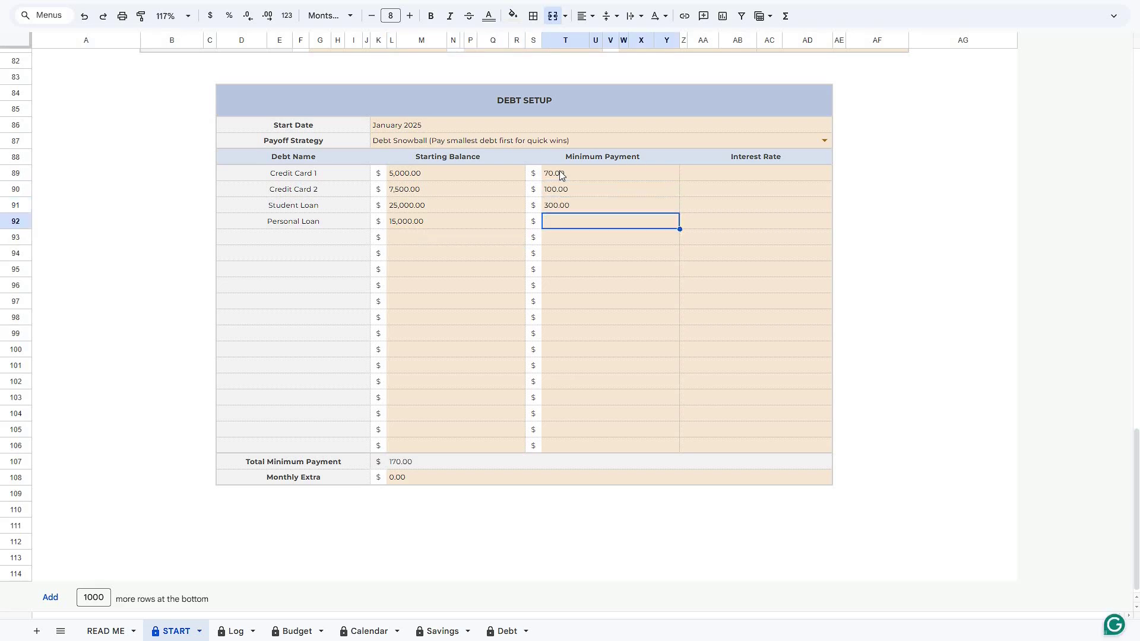
text(200)
key(Return)
Step: Enter interest rates of 5%, 6%, 4% and 3% for the four debts
click(697, 174)
text(5)
key(Return)
text(6)
key(Return)
text(4)
key(Return)
text(3)
key(Return)
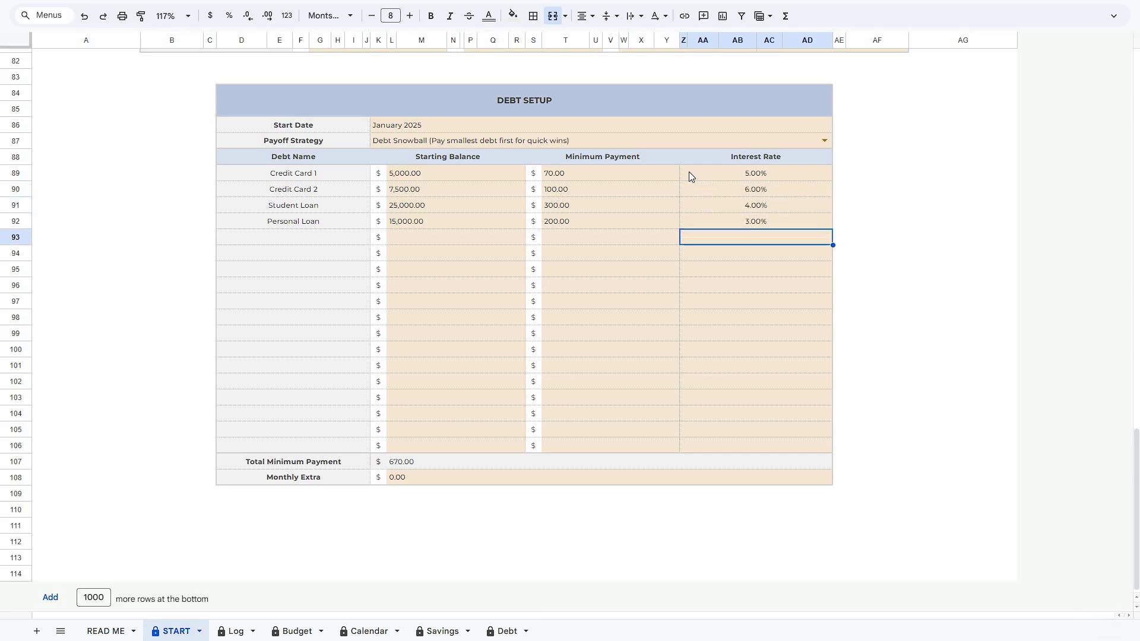
Step: Check the 670.00 total minimum payment and set Monthly Extra to 200
click(630, 455)
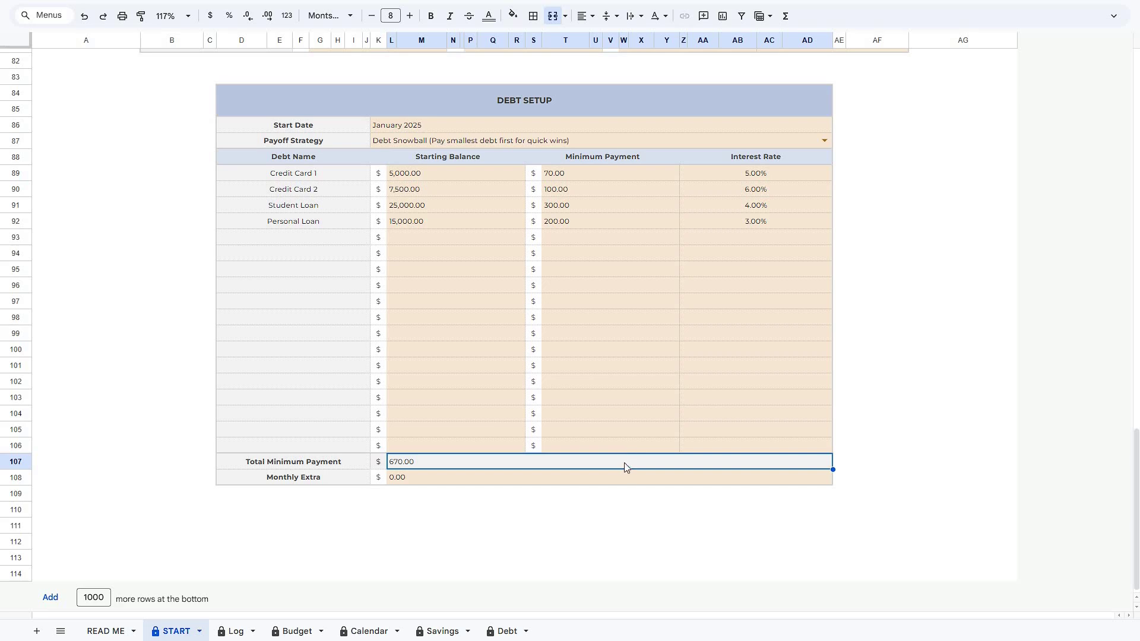
click(617, 477)
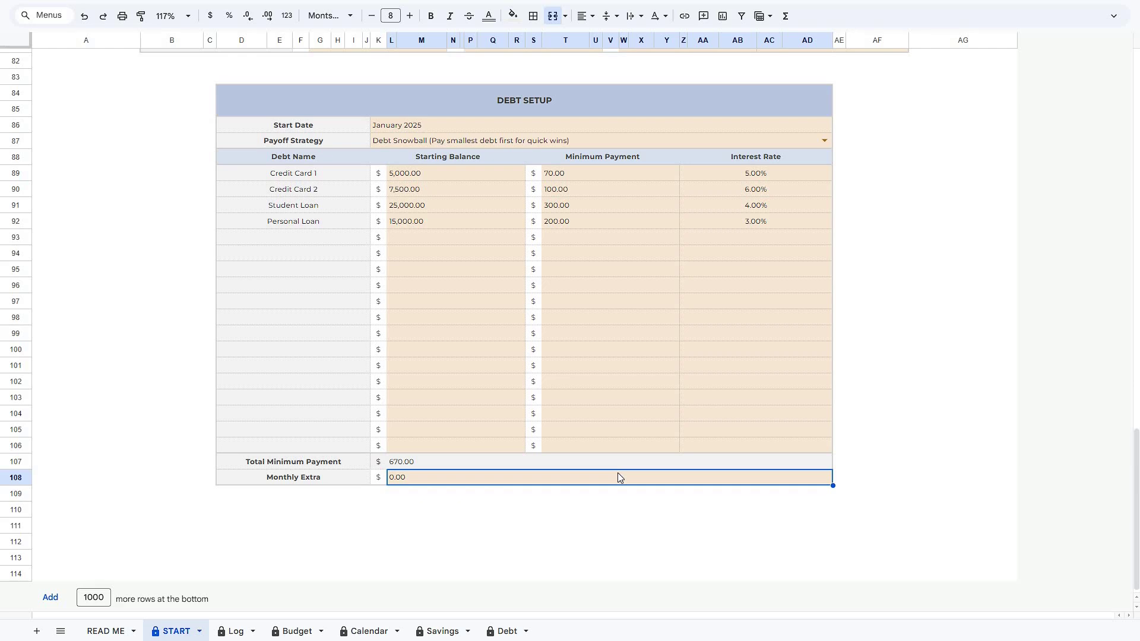
text(200)
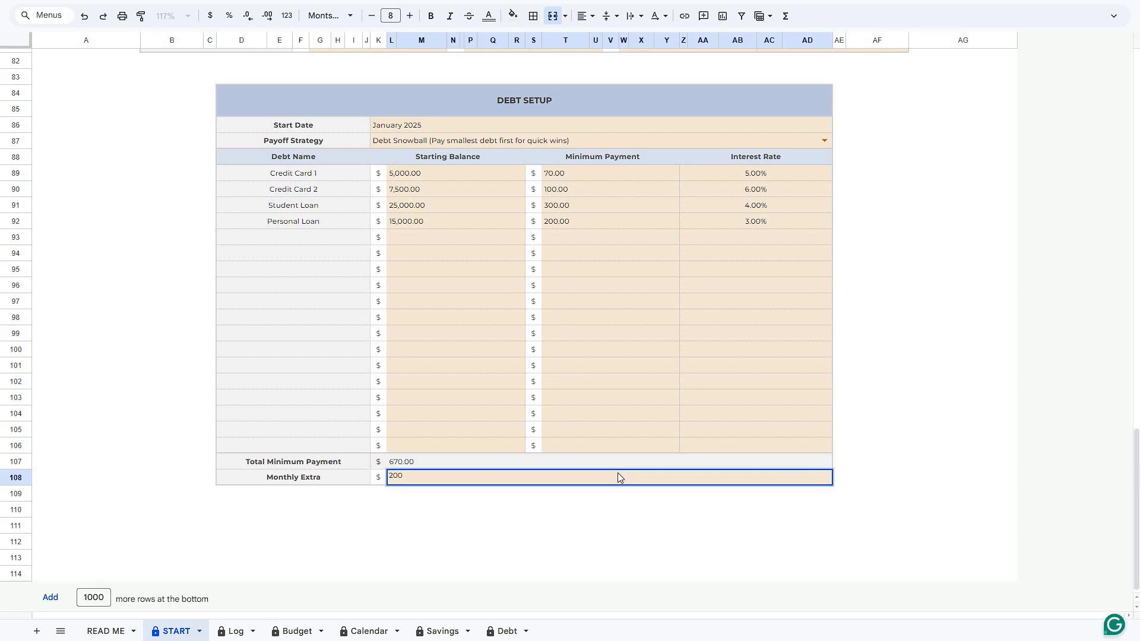
key(Return)
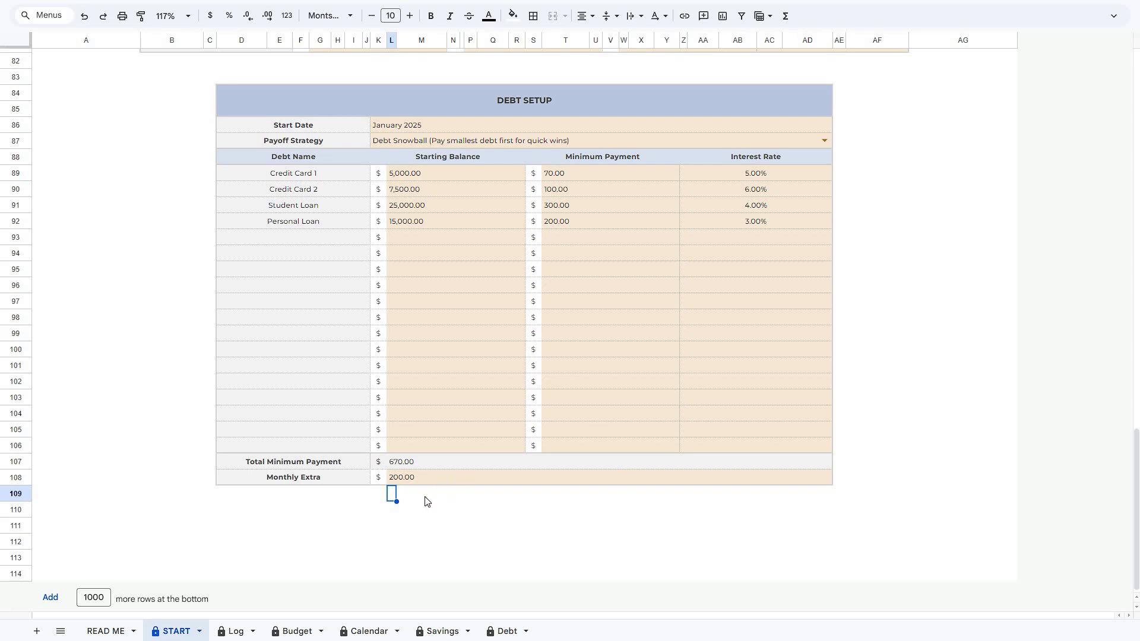
Step: Open the Budget sheet and scroll through its income, expenses, bills, debt, savings and subscriptions summaries
click(304, 631)
scroll(369, 491, down, 5)
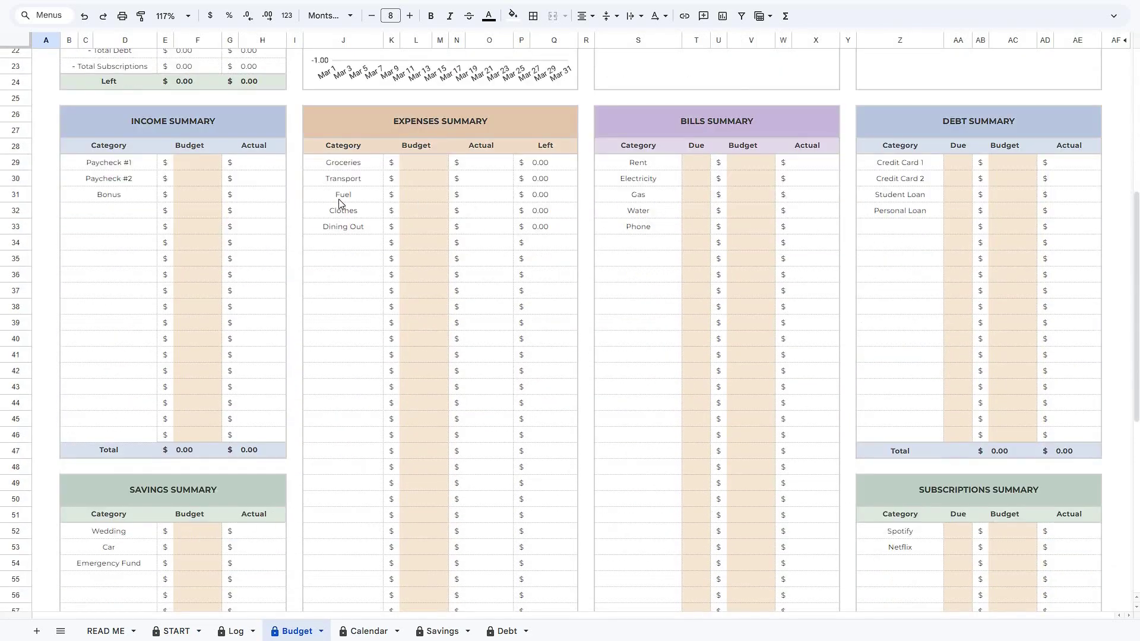
scroll(340, 203, up, 5)
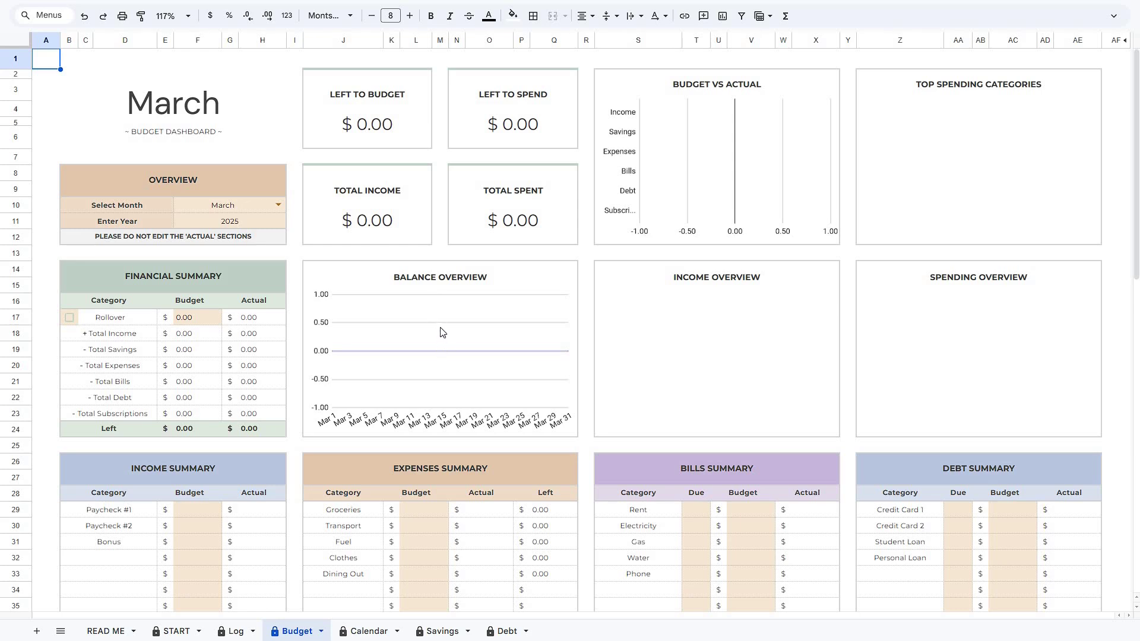
scroll(443, 332, down, 7)
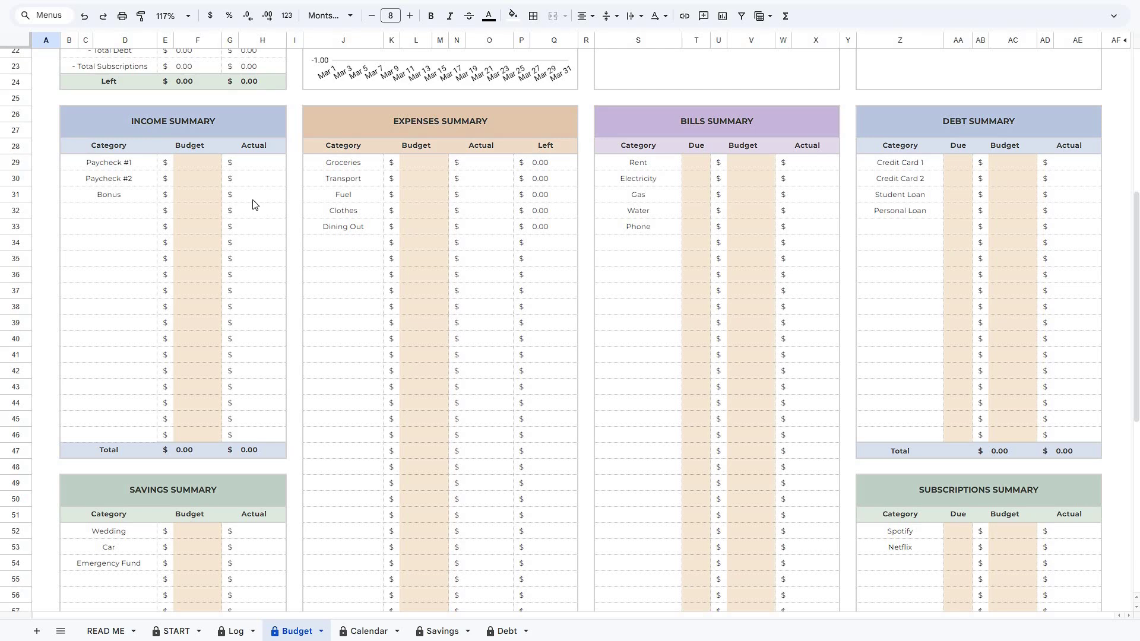
Step: Budget 2,500 for Paycheck #1, 1,500 for Paycheck #2 and 500 for Bonus
click(217, 163)
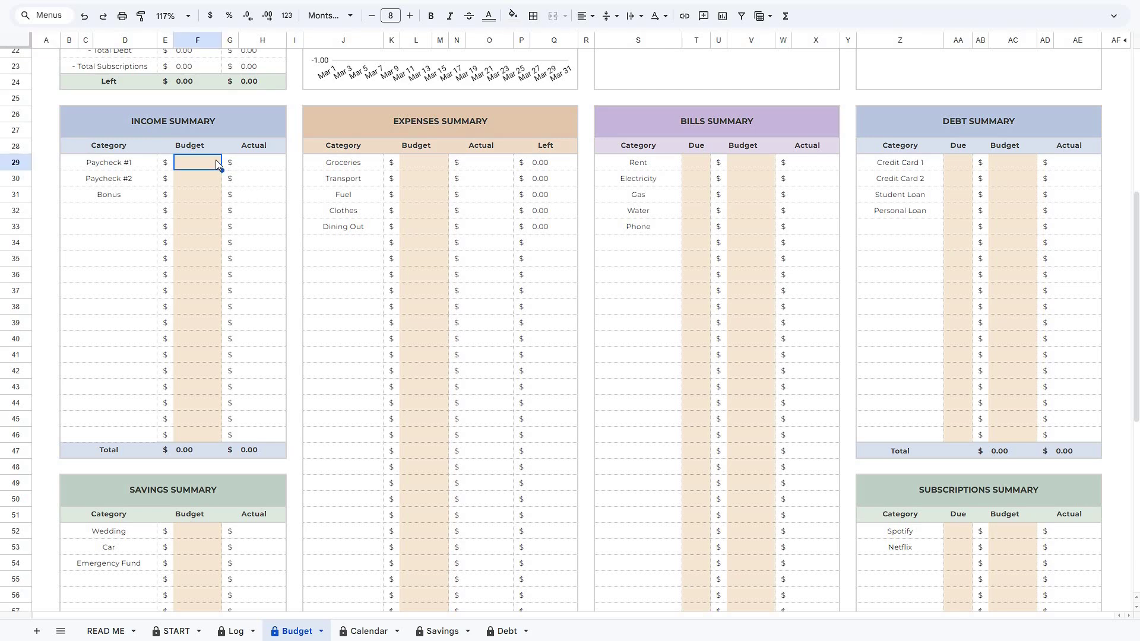
text(2500)
key(Return)
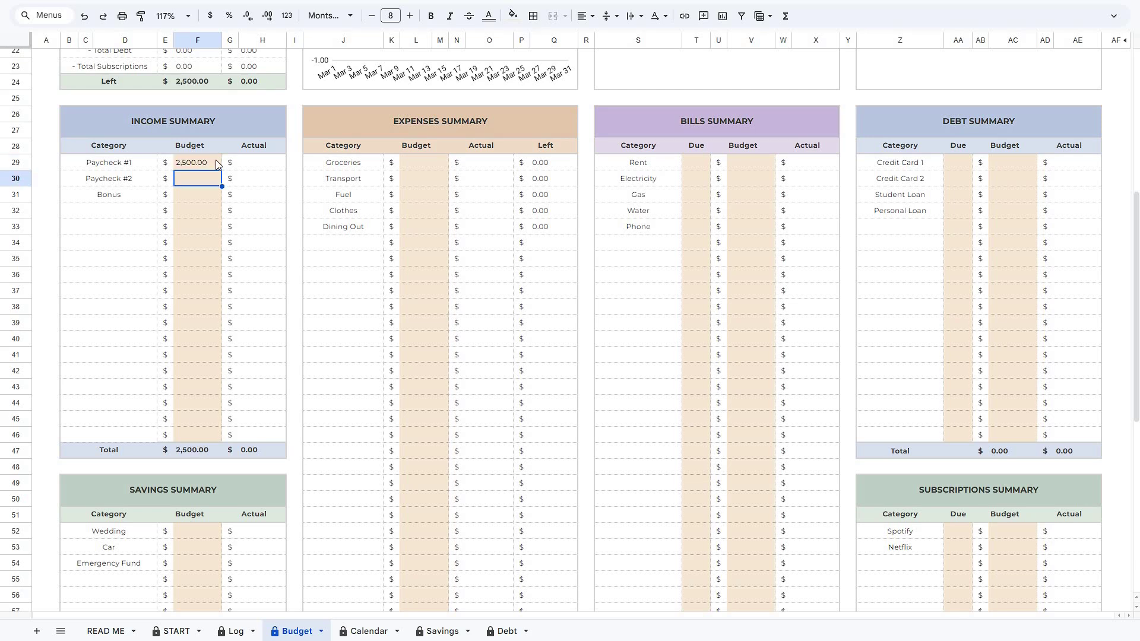
text(1500)
key(Return)
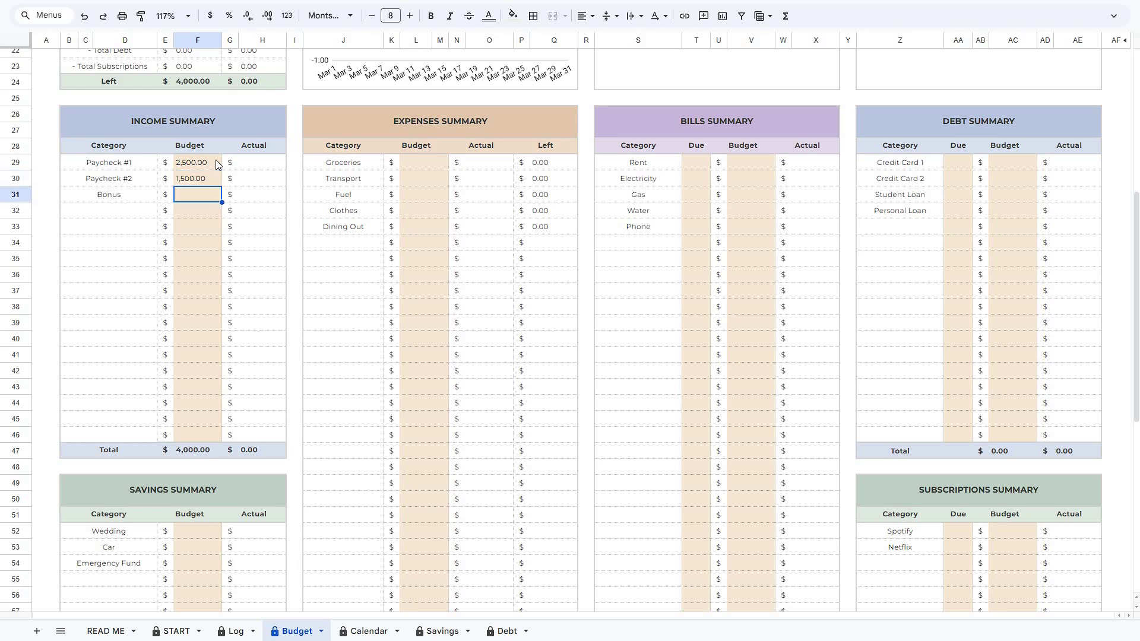
text(500)
key(Return)
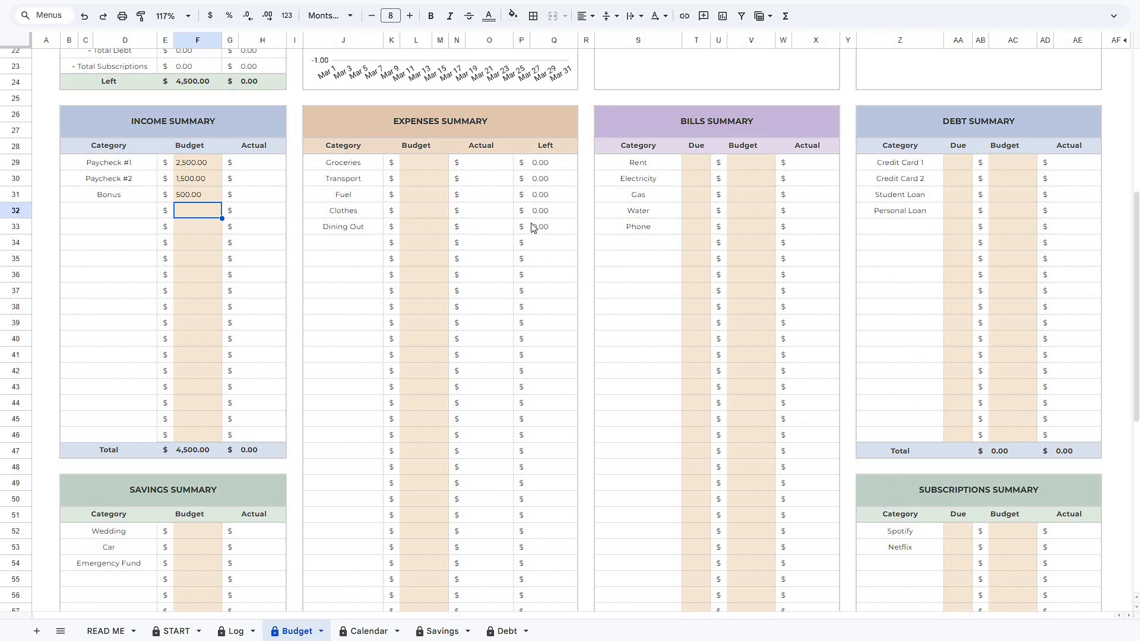
Step: Budget Groceries 750, Transport 100, Fuel 120, Clothes 80 and Dining Out 50
scroll(534, 231, up, 5)
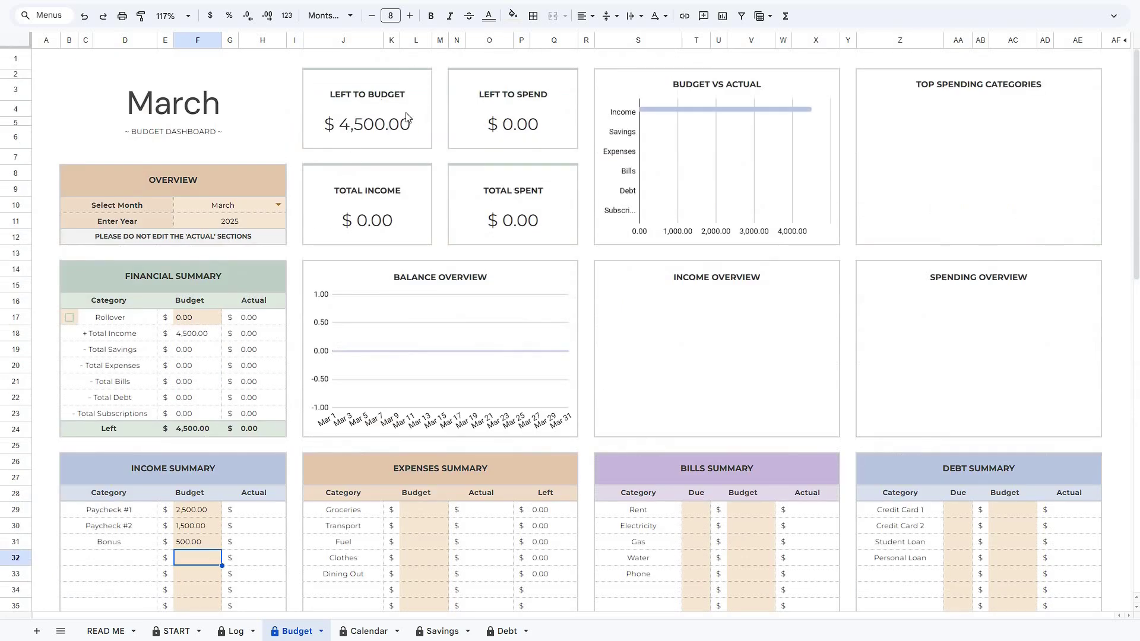
scroll(415, 238, down, 3)
click(426, 301)
text(750)
key(Return)
text(100)
key(Return)
text(120)
key(Return)
text(80)
key(Return)
text(50)
key(Return)
scroll(418, 291, up, 3)
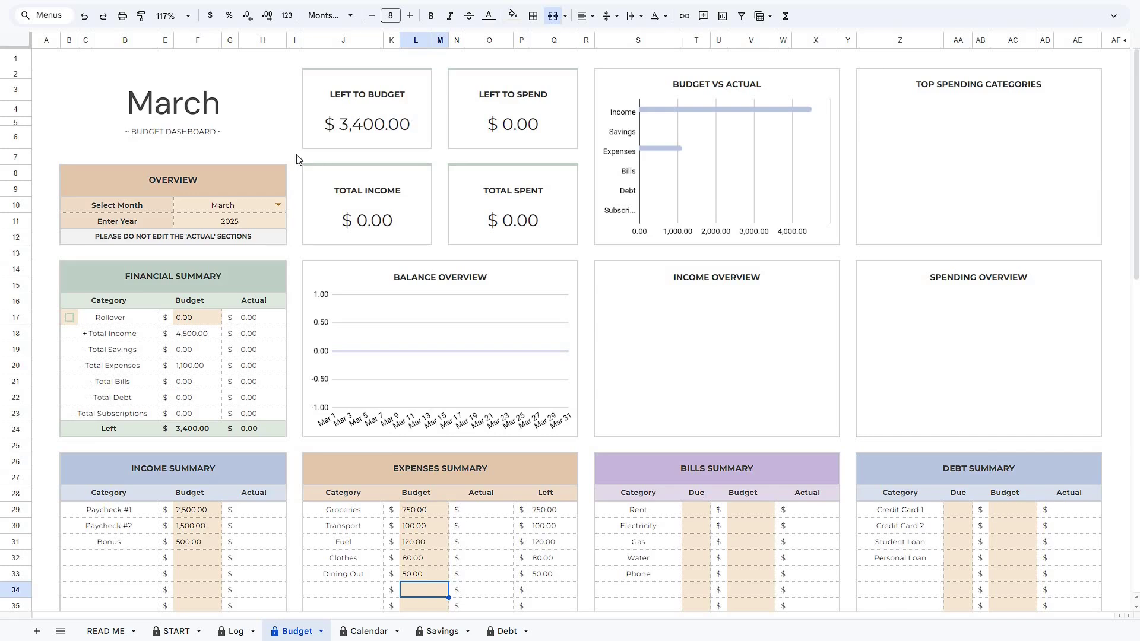
Step: Budget savings: Wedding 600, Car 300, Emergency Fund 150
scroll(290, 161, down, 15)
click(211, 187)
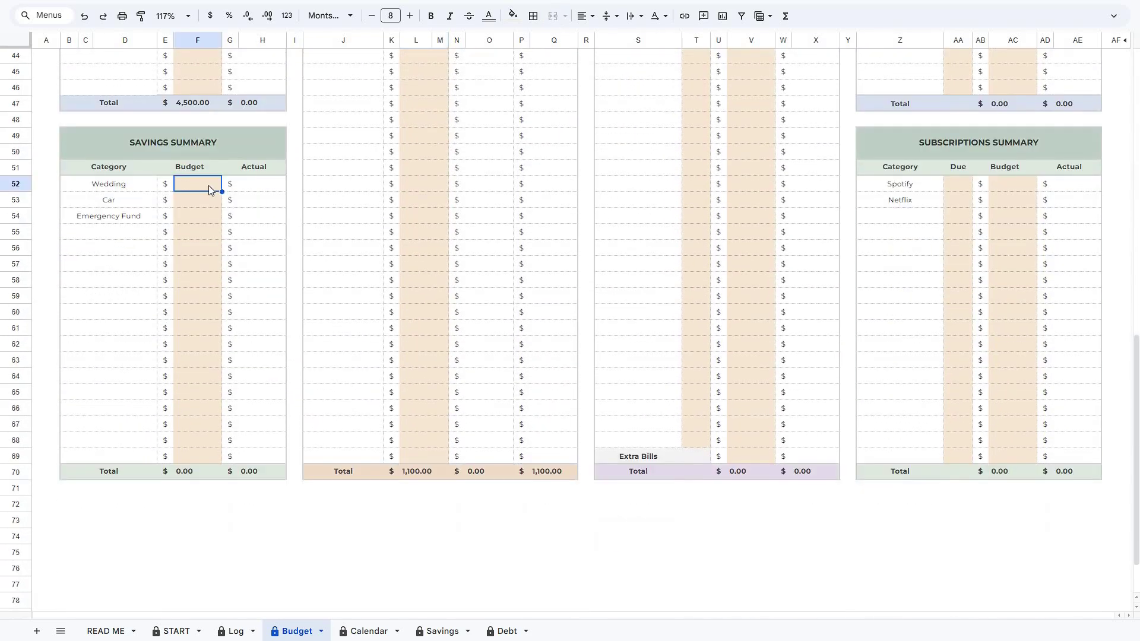
text(600)
key(Return)
text(300)
key(Return)
text(150)
Step: Enter bill budgets of 1,000 for Rent, then 90, 120.00, 50.00 and 40
key(Return)
scroll(681, 194, up, 7)
click(732, 162)
text(1000)
key(Return)
text(90)
key(Return)
text(120.00 50.00 40)
Step: Budget debts at 200, 150, 300, 100, subscriptions at 15 and 15, and Extra Bills at 50
key(Return)
click(1024, 162)
text(200 150 300 100)
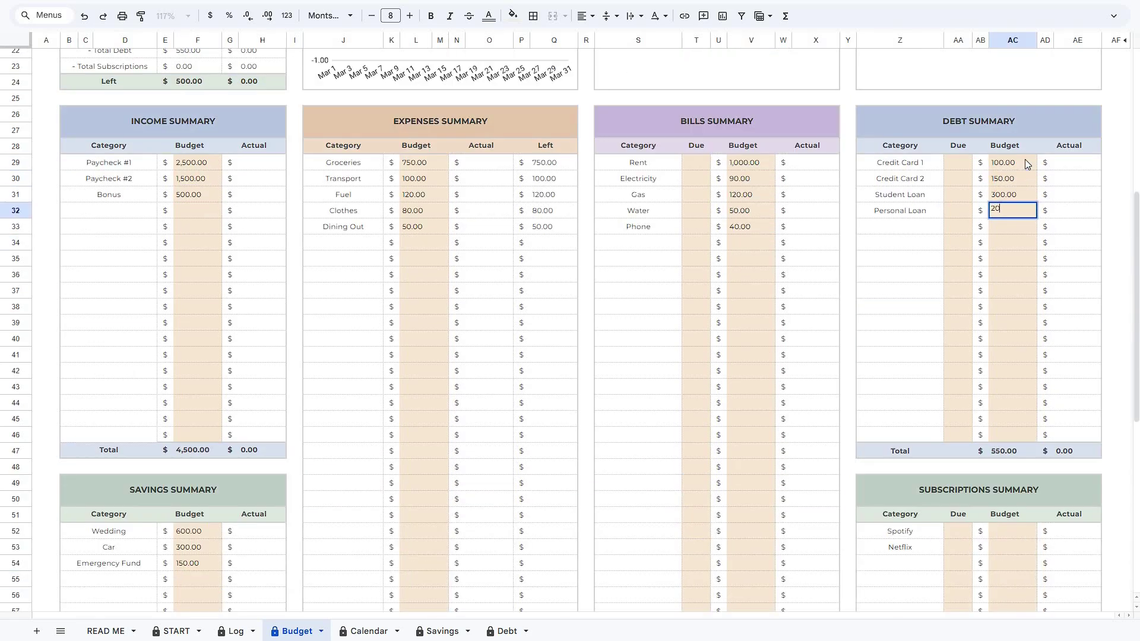
scroll(1024, 172, down, 6)
click(1024, 184)
text(15 15)
key(Return)
click(763, 455)
text(50)
key(Return)
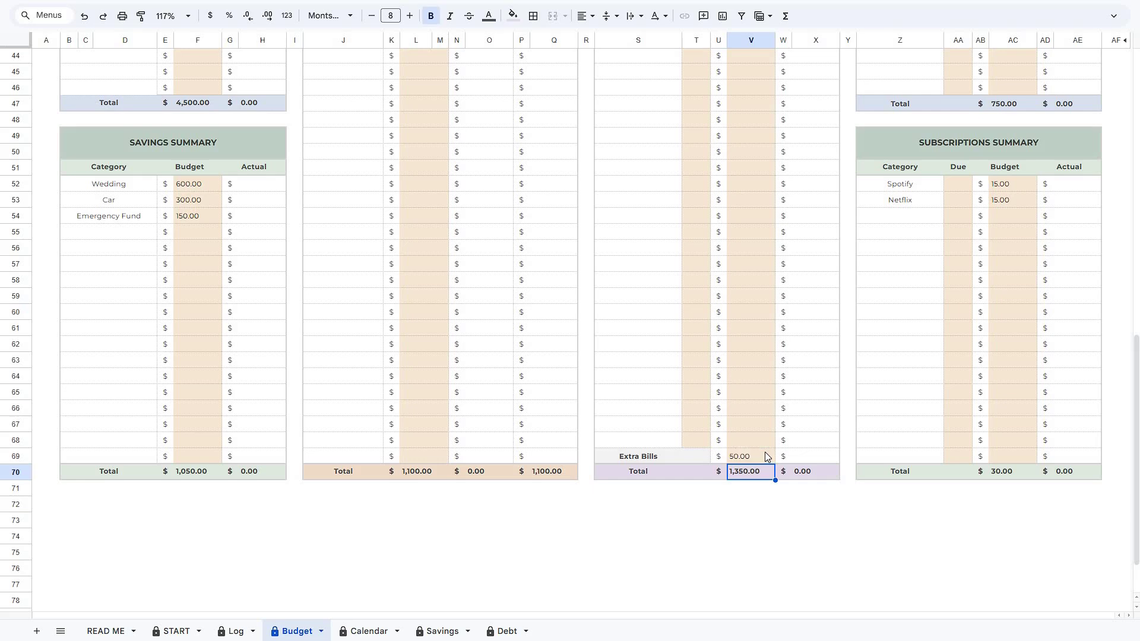
Step: Enter bill due days 6, 12, 10, 8 and 9, starting from Rent
scroll(761, 452, up, 6)
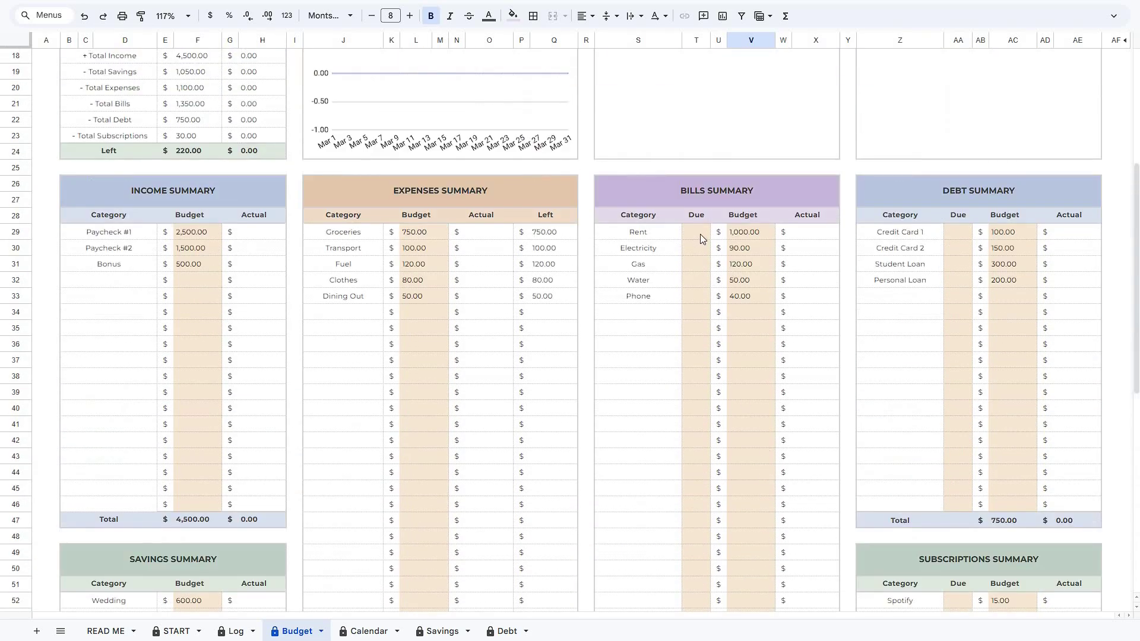
click(700, 233)
text(6)
key(Return)
text(12)
key(Return)
text(10)
key(Return)
text(8)
key(Return)
text(9)
key(Return)
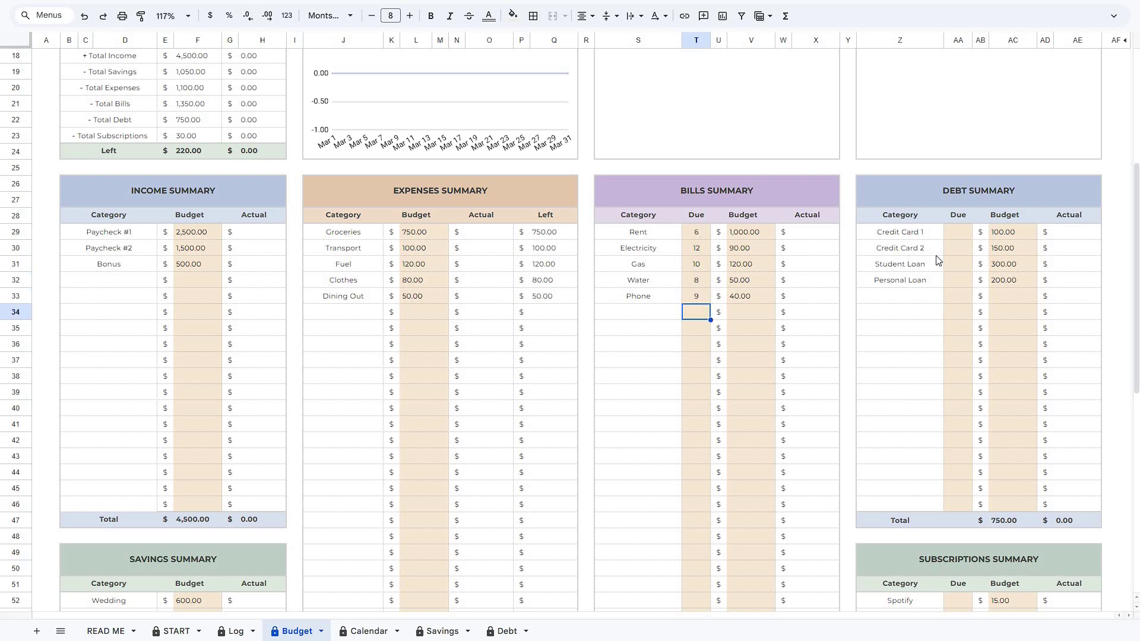
Step: Set debt due days: Credit Card 1 on 24, Credit Card 2 on 15, Student Loan on 18, Personal Loan on 1
click(964, 232)
text(24)
key(Return)
text(15)
key(Return)
text(18)
key(Return)
text(1)
key(Return)
Step: Set subscription due days: Spotify on 2 and Netflix on 17
scroll(964, 235, down, 5)
click(965, 320)
text(2)
key(Return)
text(17)
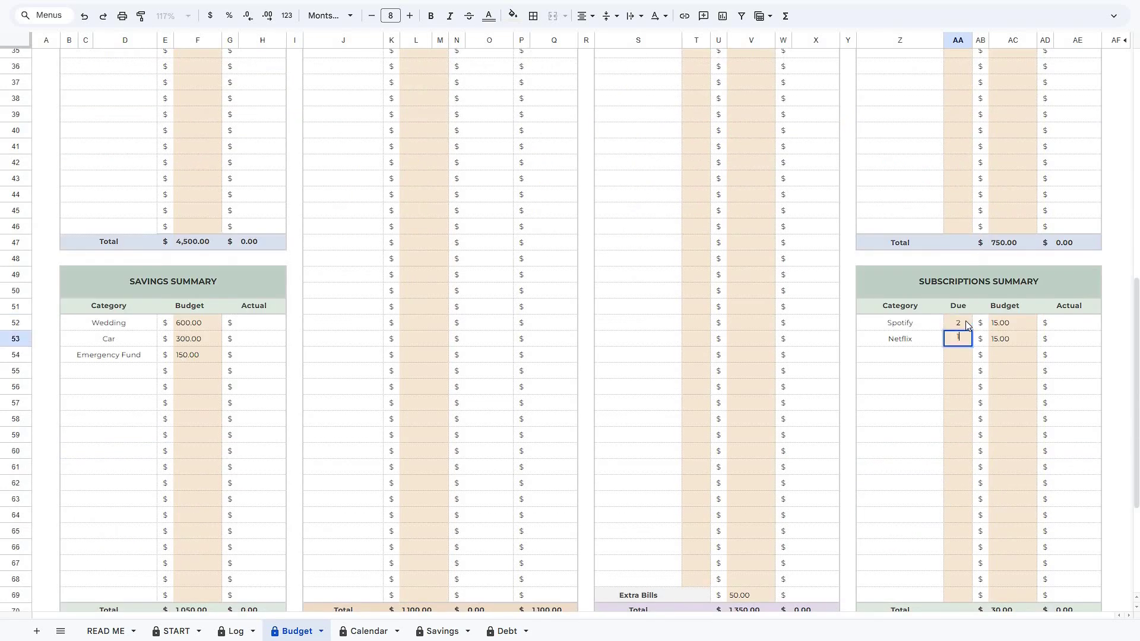
key(Return)
scroll(543, 238, up, 5)
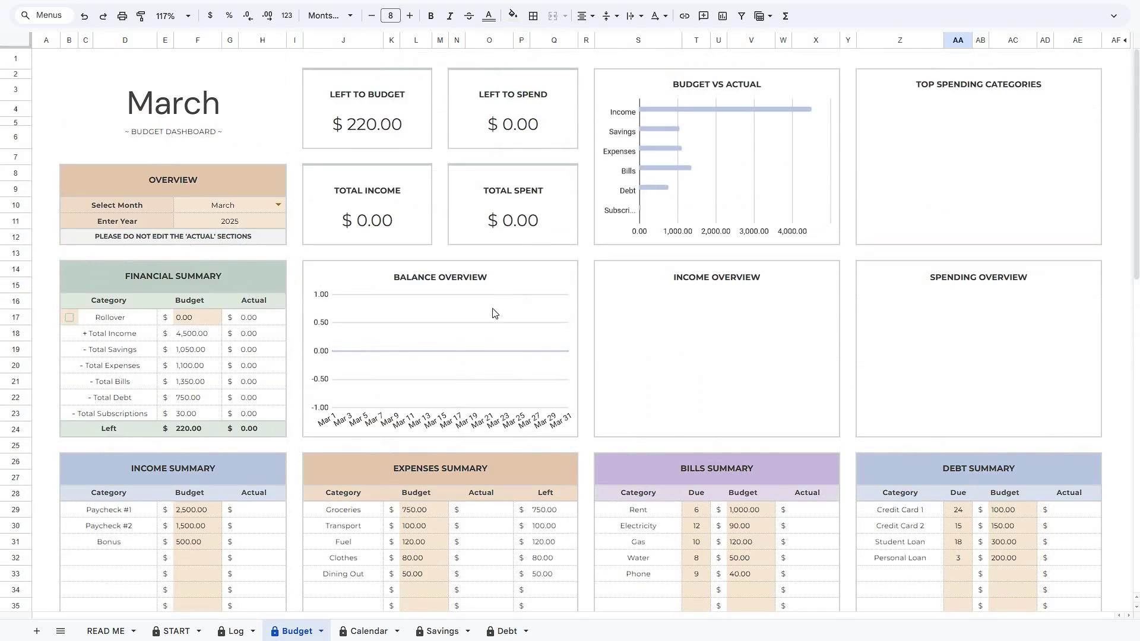
Step: Duplicate the Budget sheet and rename the copy 'Jan 25'
right_click(309, 631)
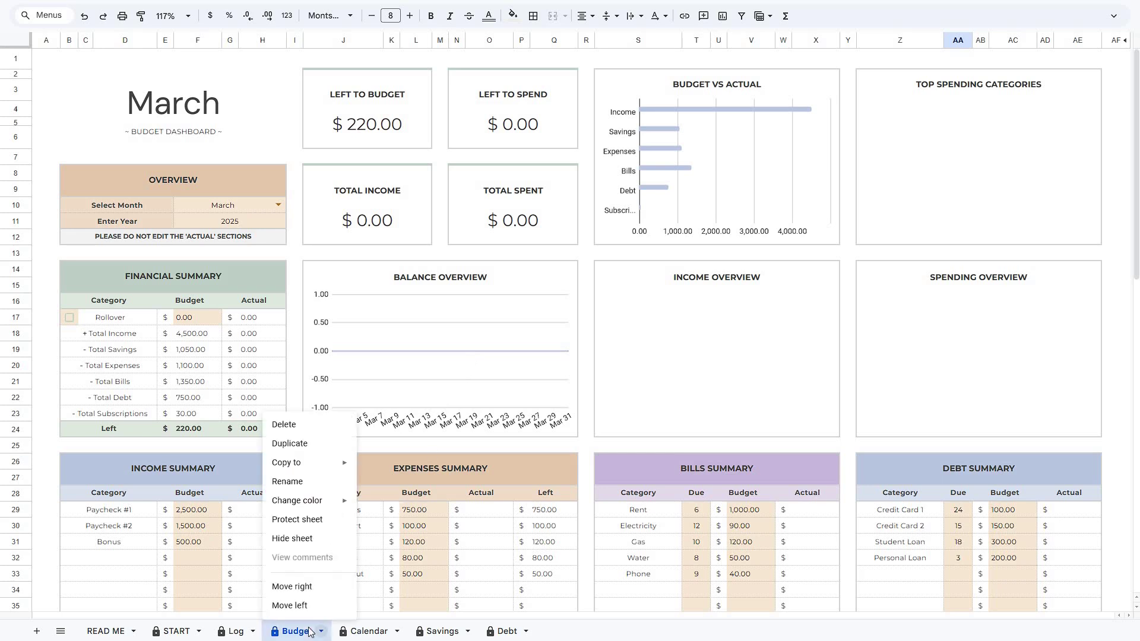
click(308, 445)
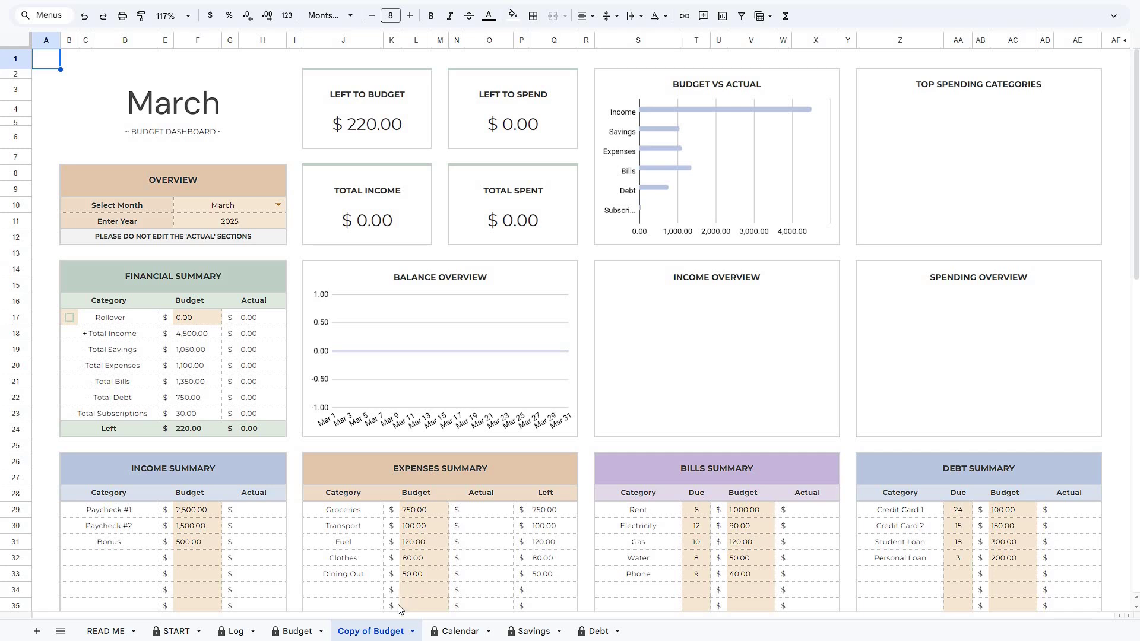
double_click(385, 633)
text(Jan 25)
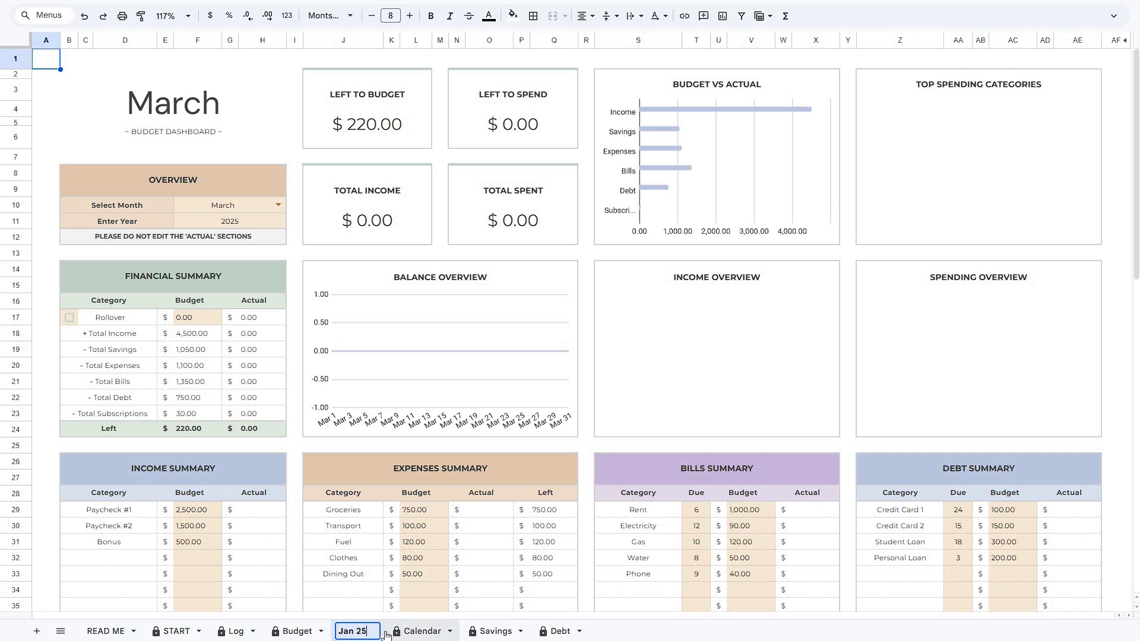
key(Return)
Step: Set the Jan 25 dashboard's Select Month dropdown to January
click(279, 206)
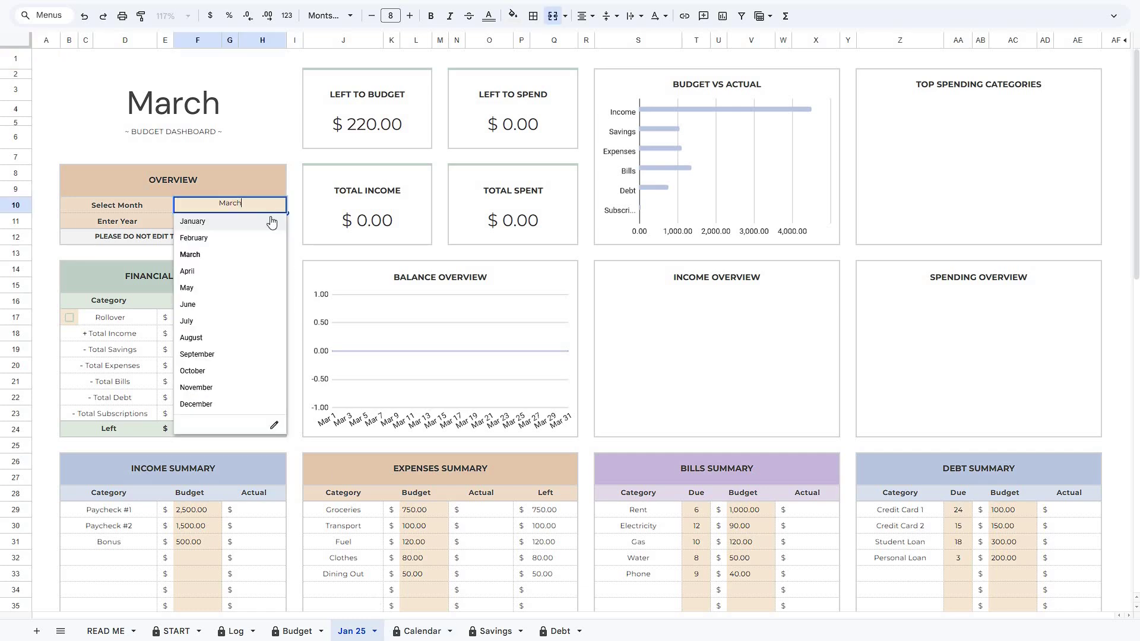
click(270, 220)
click(269, 222)
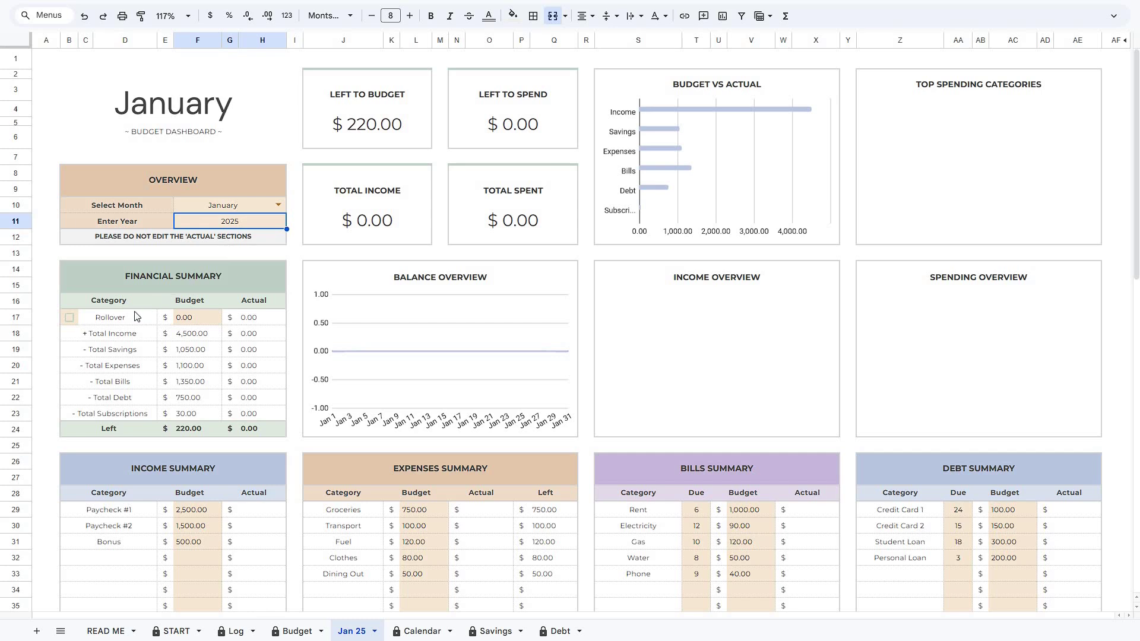
Step: Tick the Rollover row and record 250.00 as its actual amount
click(69, 318)
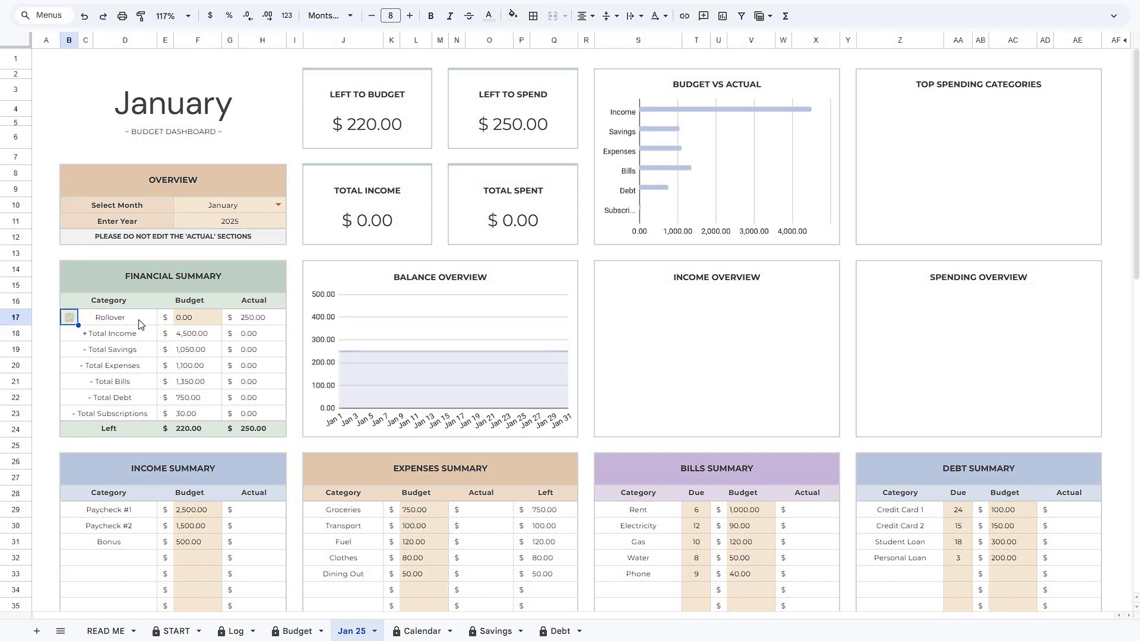
click(273, 324)
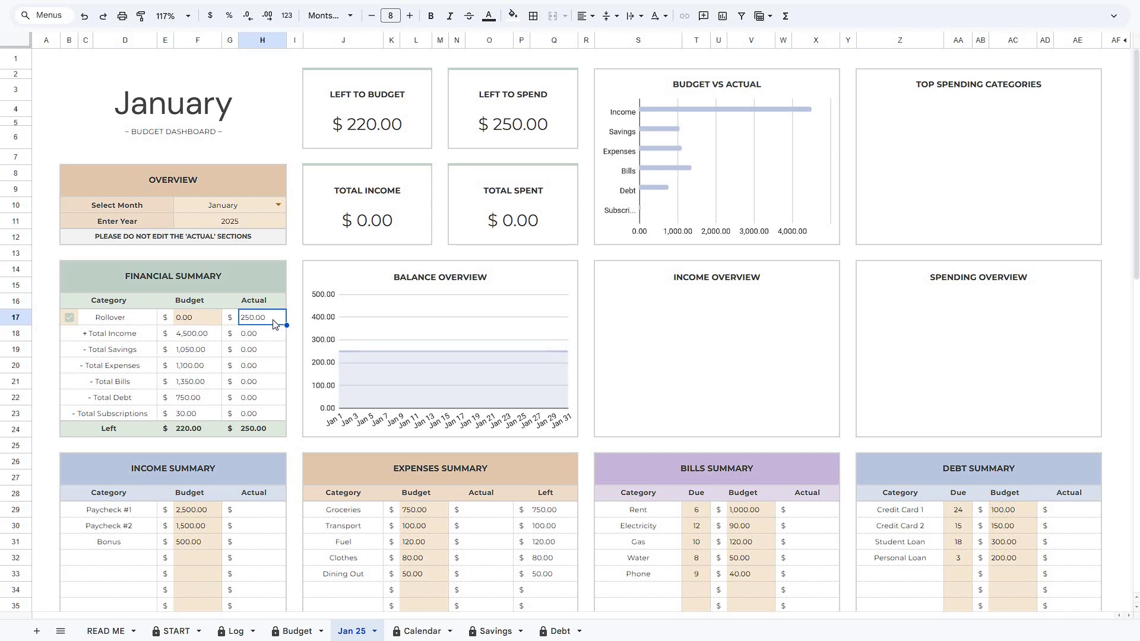
click(212, 323)
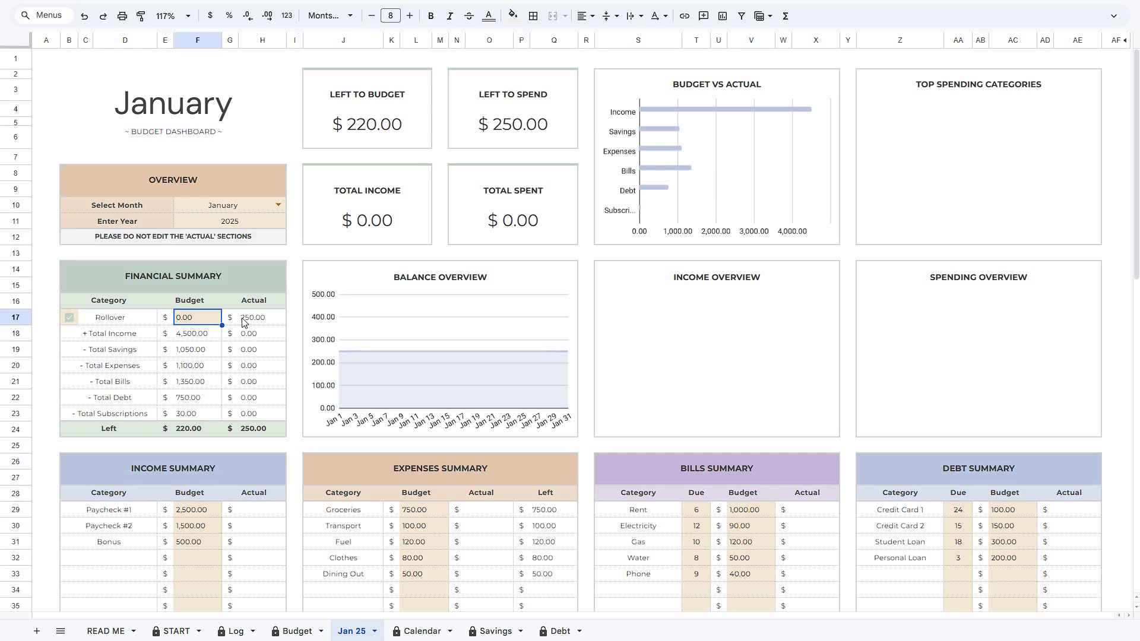
scroll(258, 241, down, 5)
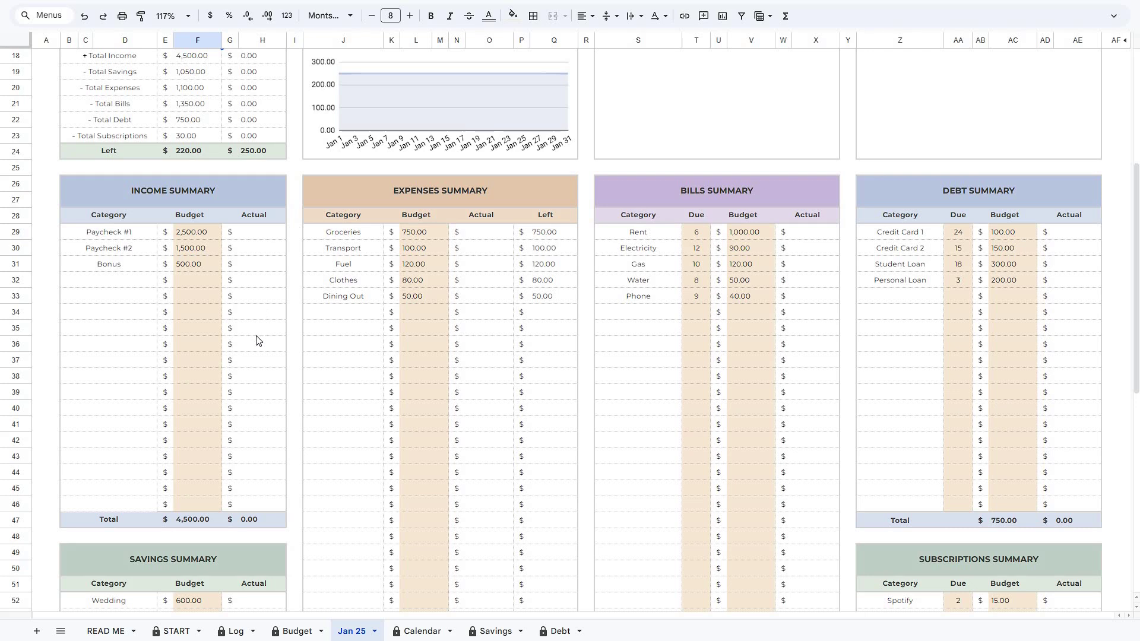
Step: On the Log sheet, enter the date 1/1 in the first tracker row, B5
click(235, 631)
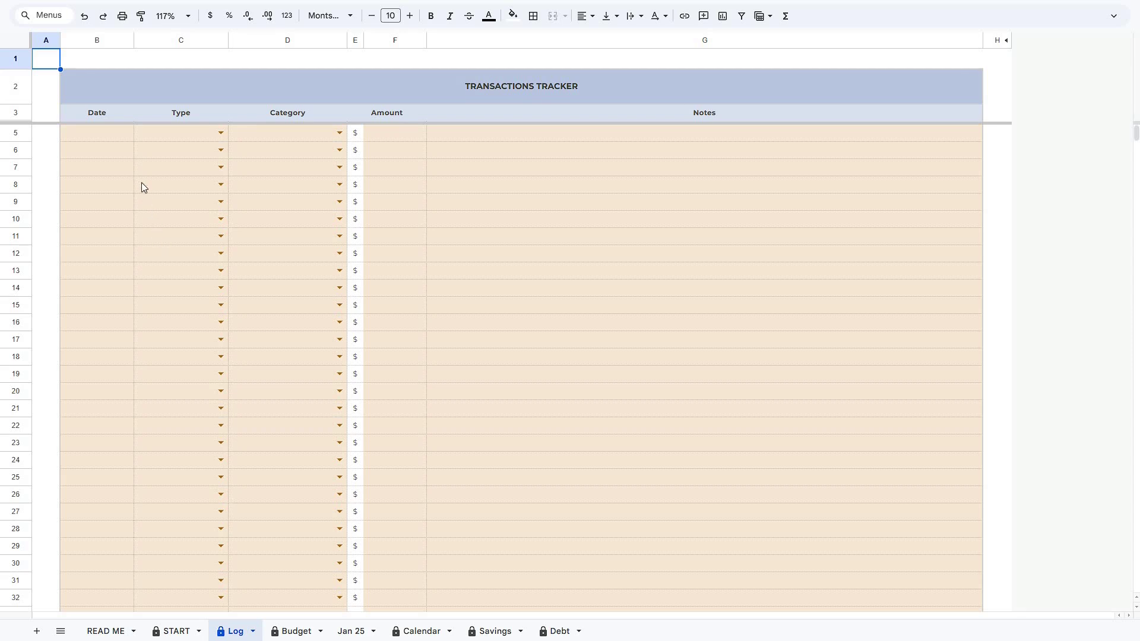
click(131, 135)
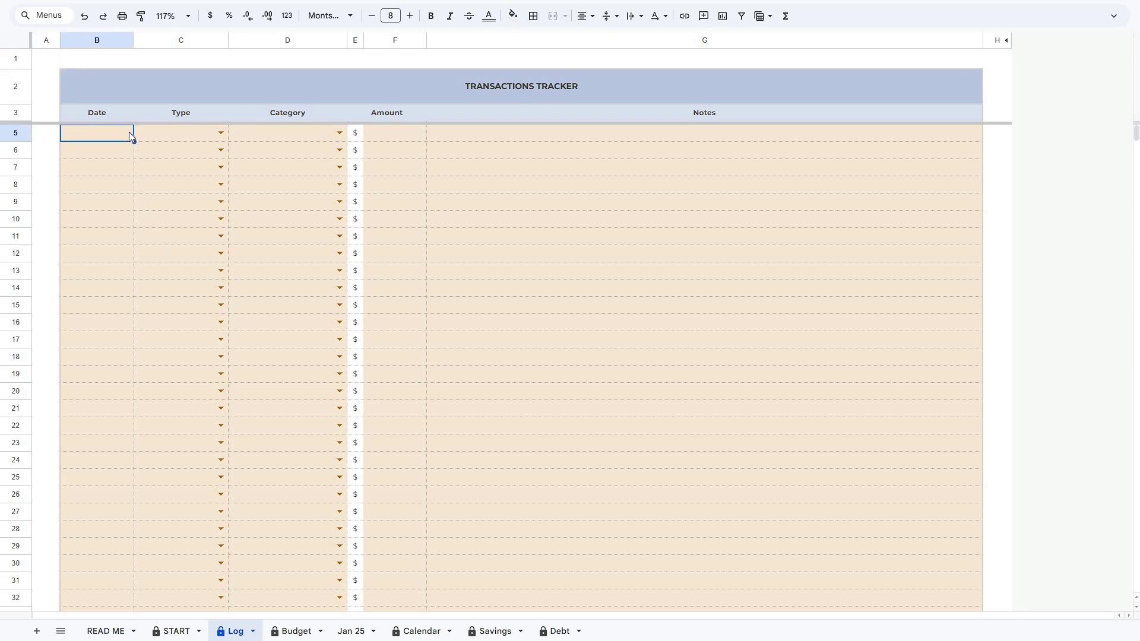
click(201, 137)
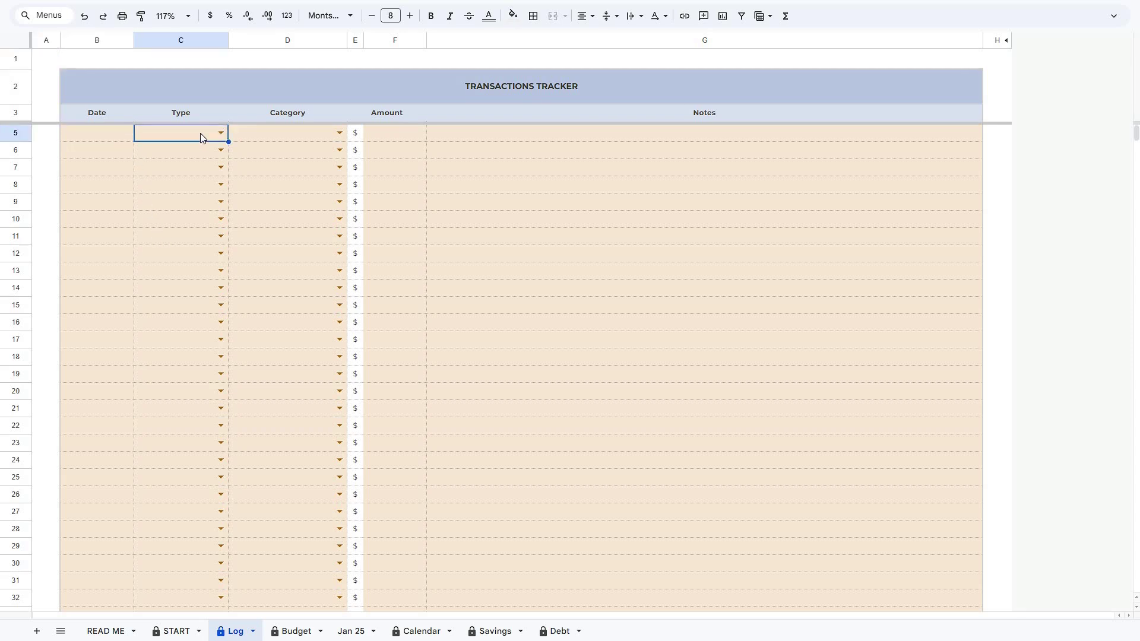
click(291, 136)
click(397, 138)
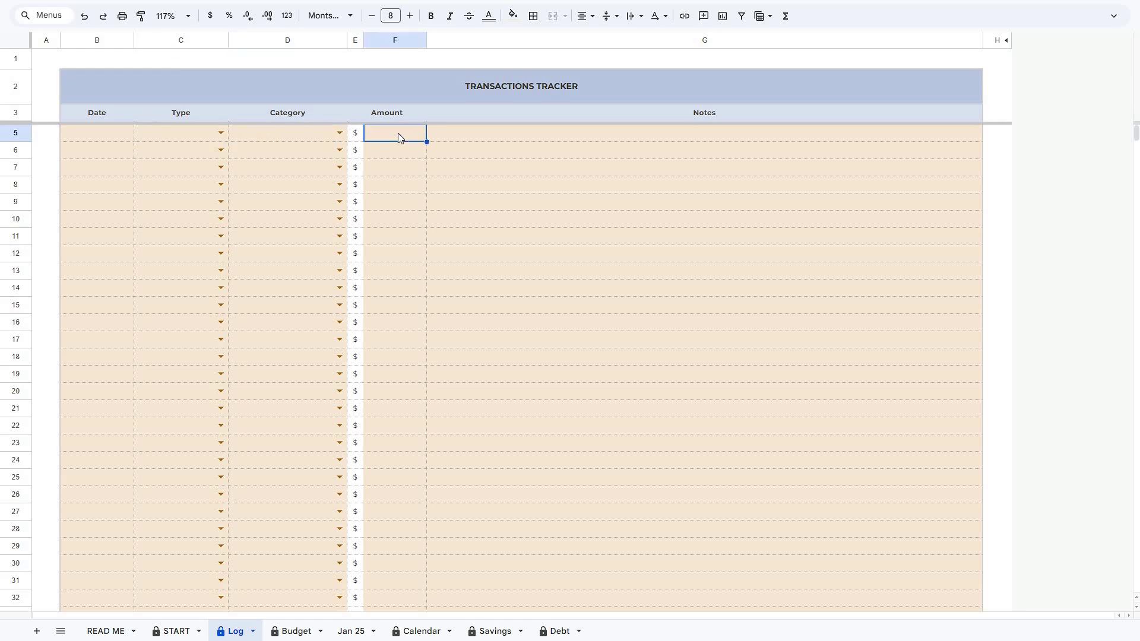
click(122, 135)
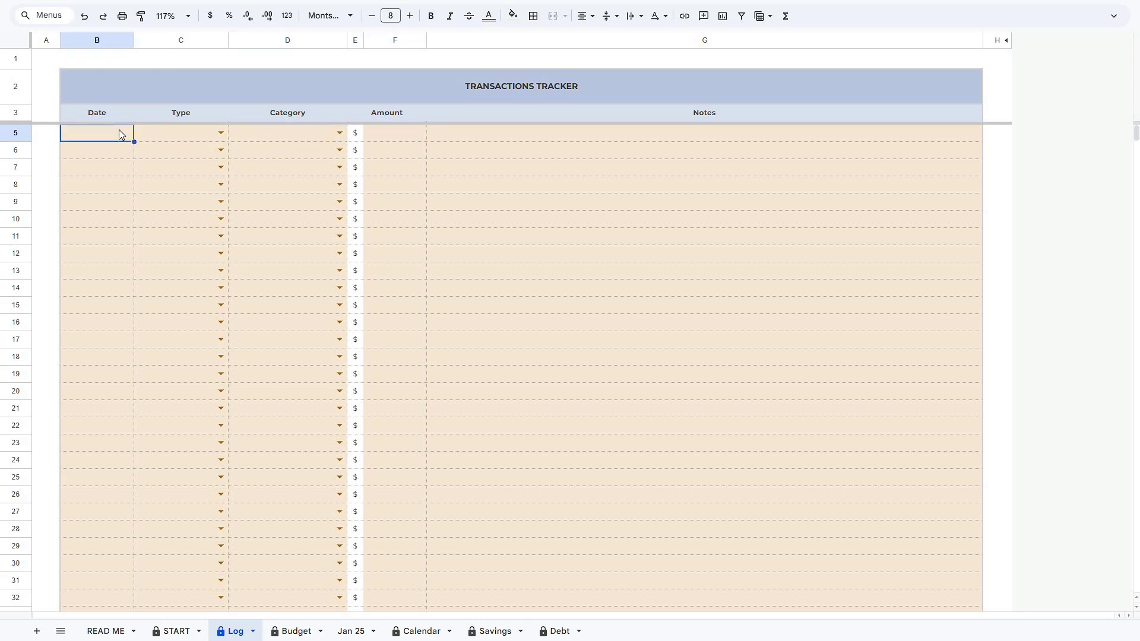
text(1/1)
key(Tab)
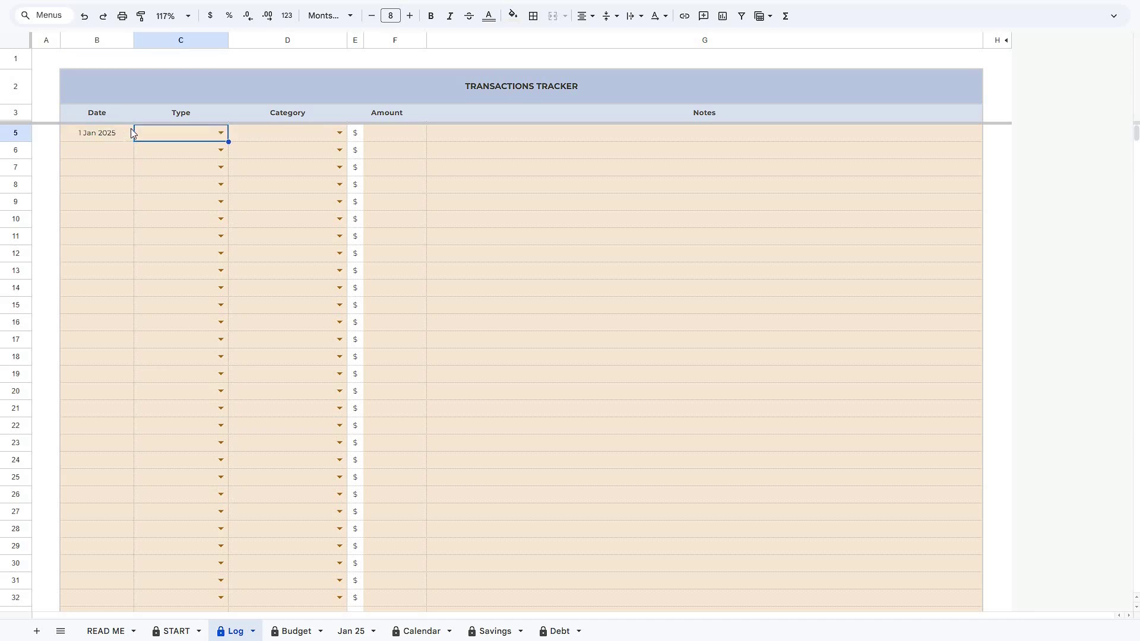
Step: Complete row 5 as Income, Paycheck #1, amount 2,500.00
click(148, 131)
click(157, 150)
click(301, 135)
click(302, 135)
key(Return)
click(374, 127)
text(2500)
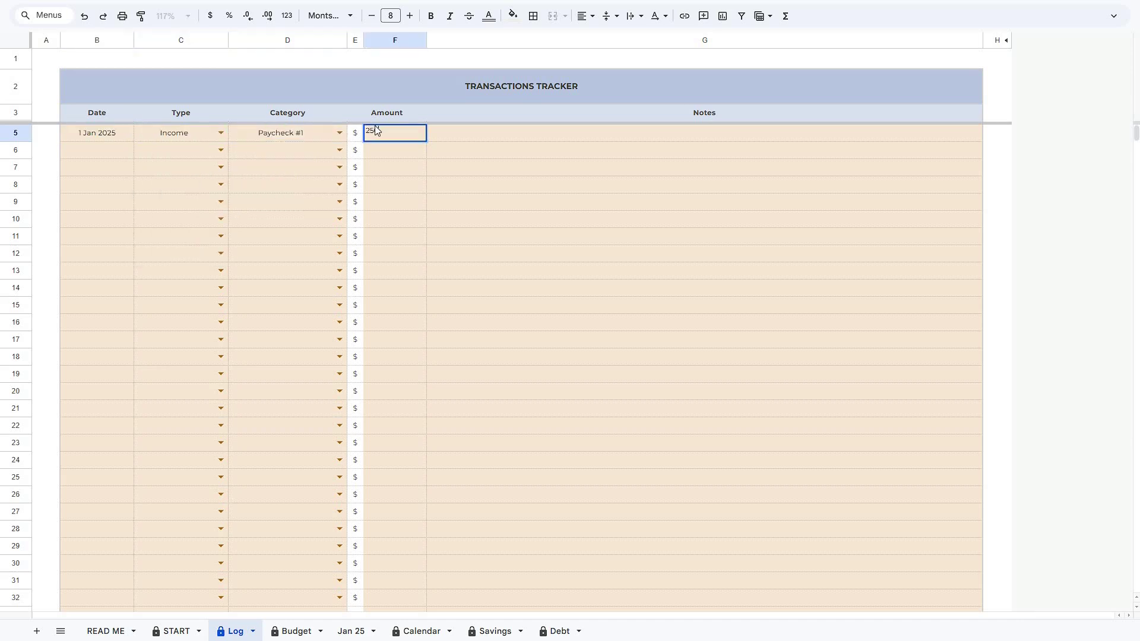
key(Return)
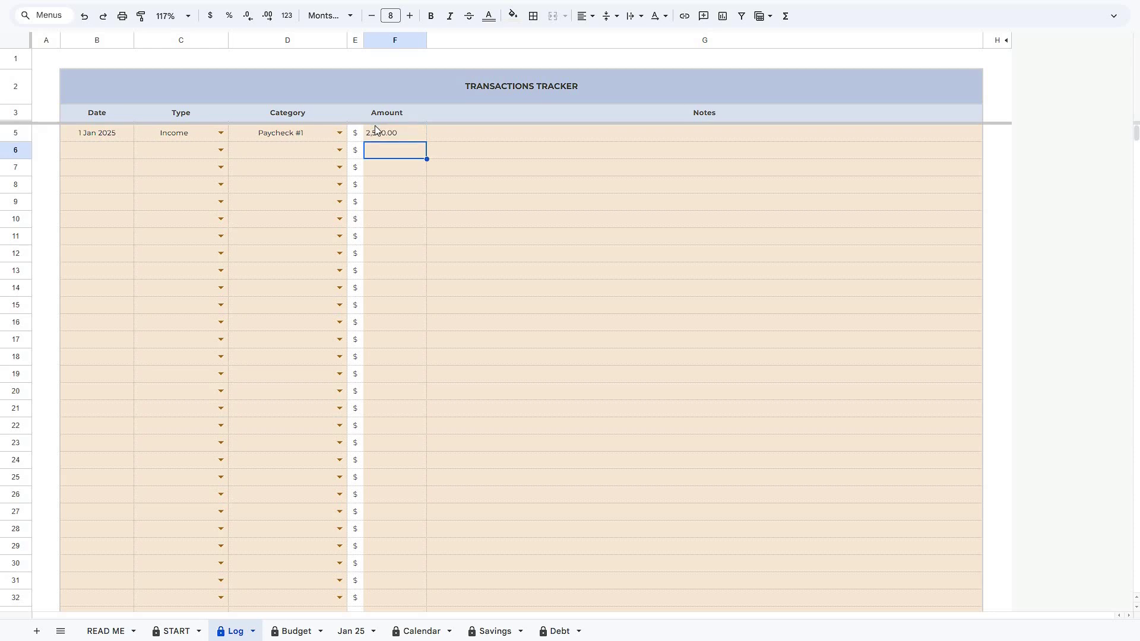
Step: Check the Jan 25 totals, then return to Log and select the next Date cell, B6
click(360, 631)
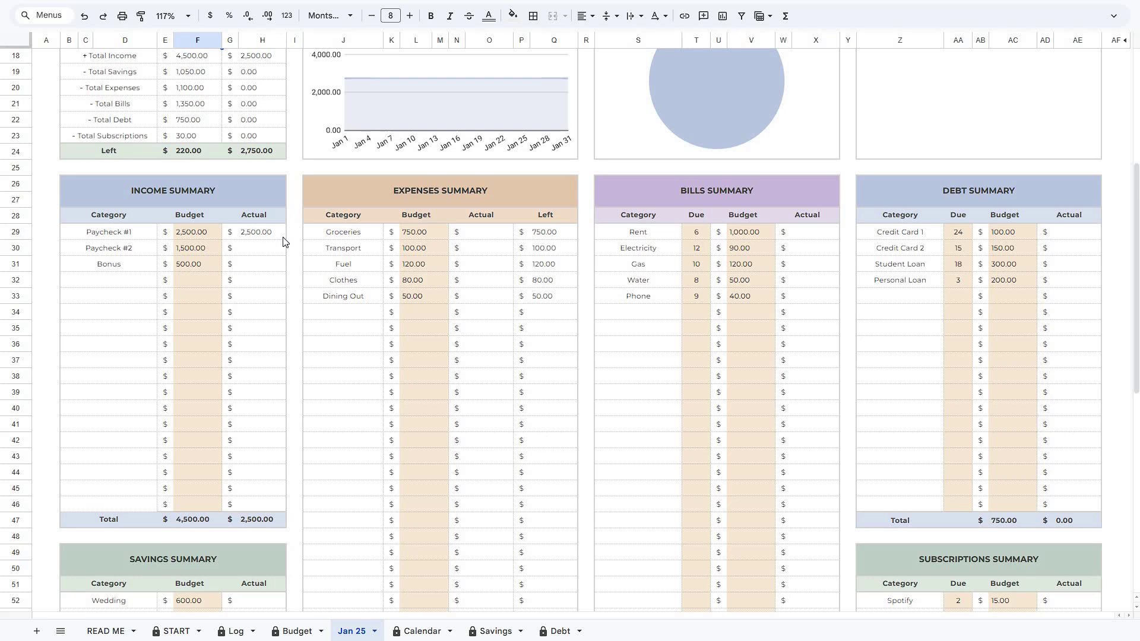
click(236, 632)
click(119, 155)
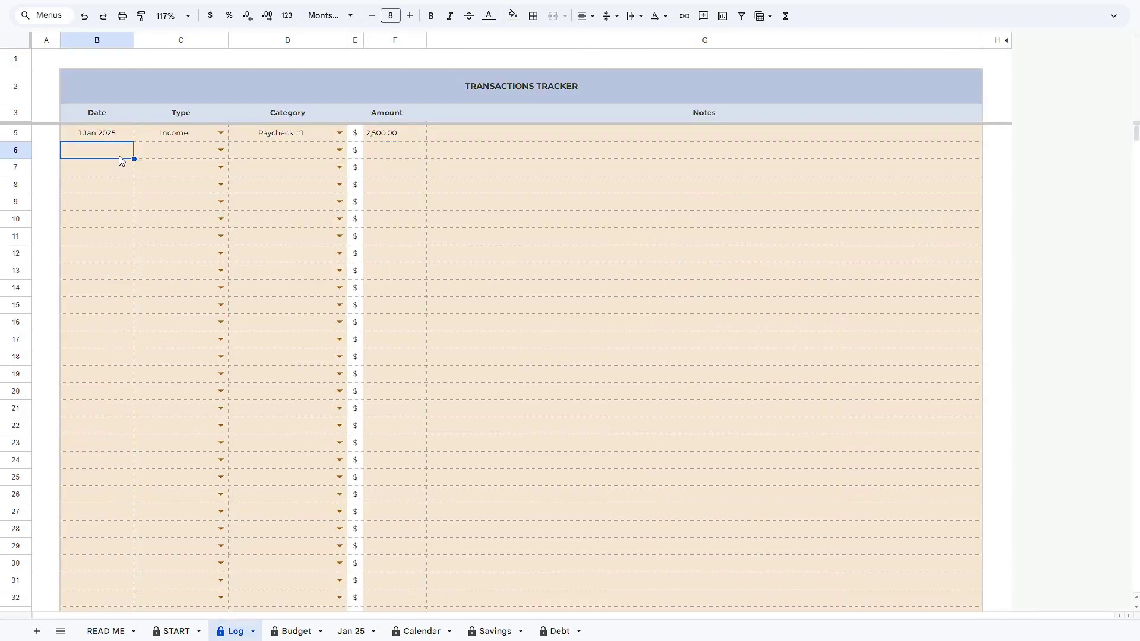
Step: Log a 2 Jan 2025 Expenses transaction for Groceries of 150
text(2 Jan 2025)
click(160, 152)
text(Expenses)
click(262, 150)
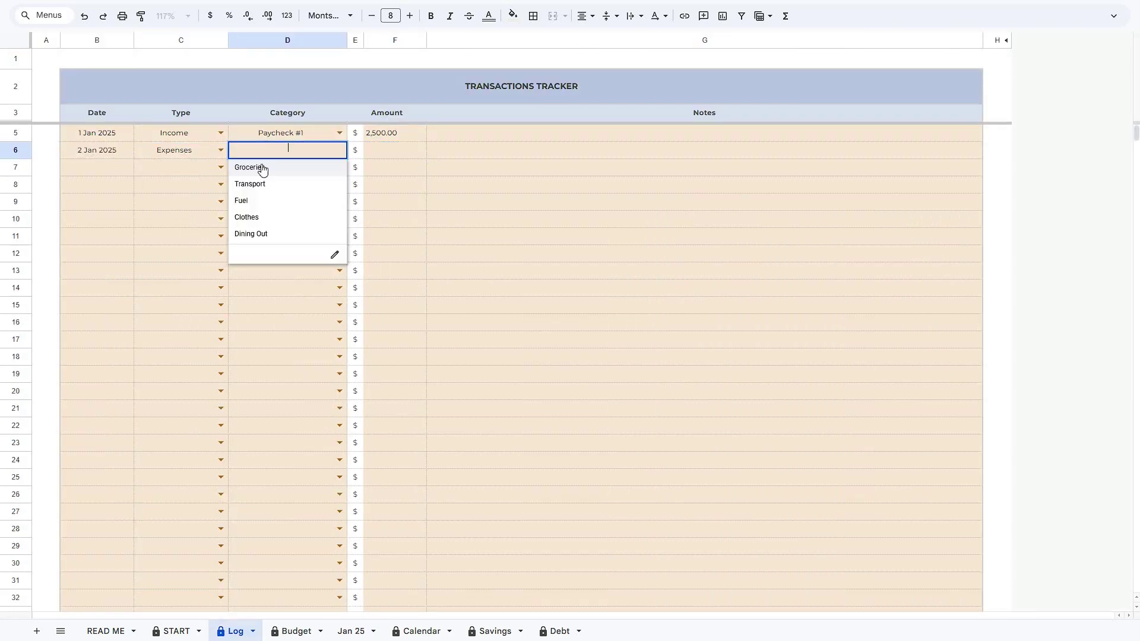
click(262, 168)
click(376, 152)
text(150)
key(Return)
Step: Log a 3 Jan 2025 Bills transaction for Rent of 1,000
click(97, 167)
text(3 Jan 2025)
click(178, 167)
click(169, 234)
click(279, 168)
click(254, 185)
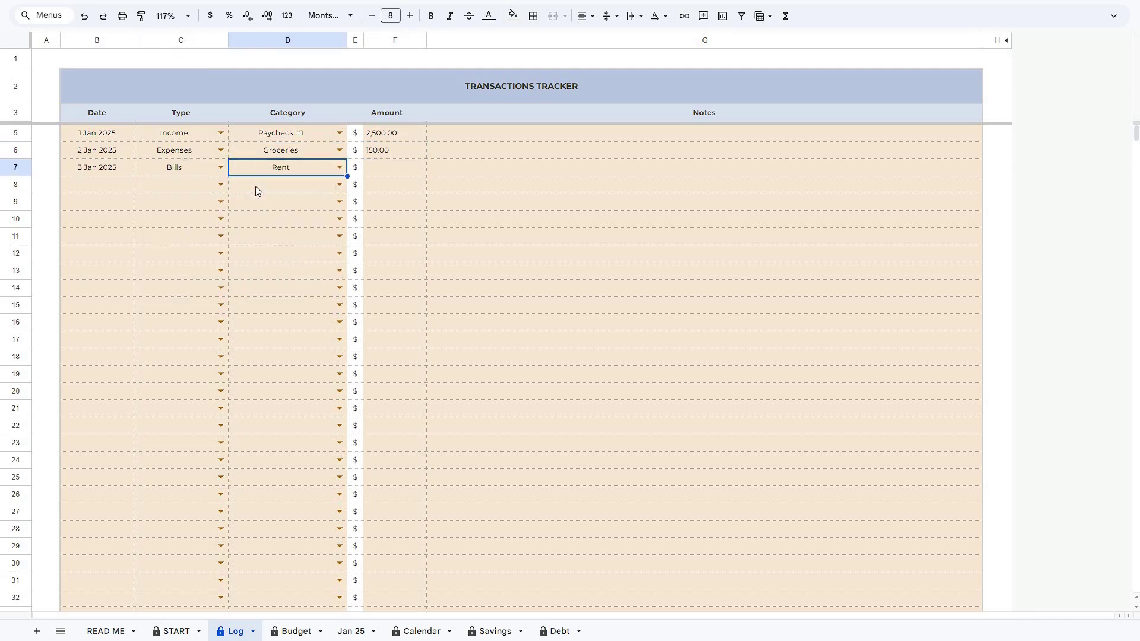
text(1000)
key(Return)
Step: Log a 4 Jan 2025 Debt payment to Credit Card 1 of 100
click(100, 184)
text(4 Jan 2025)
click(178, 185)
click(158, 263)
click(279, 184)
click(261, 201)
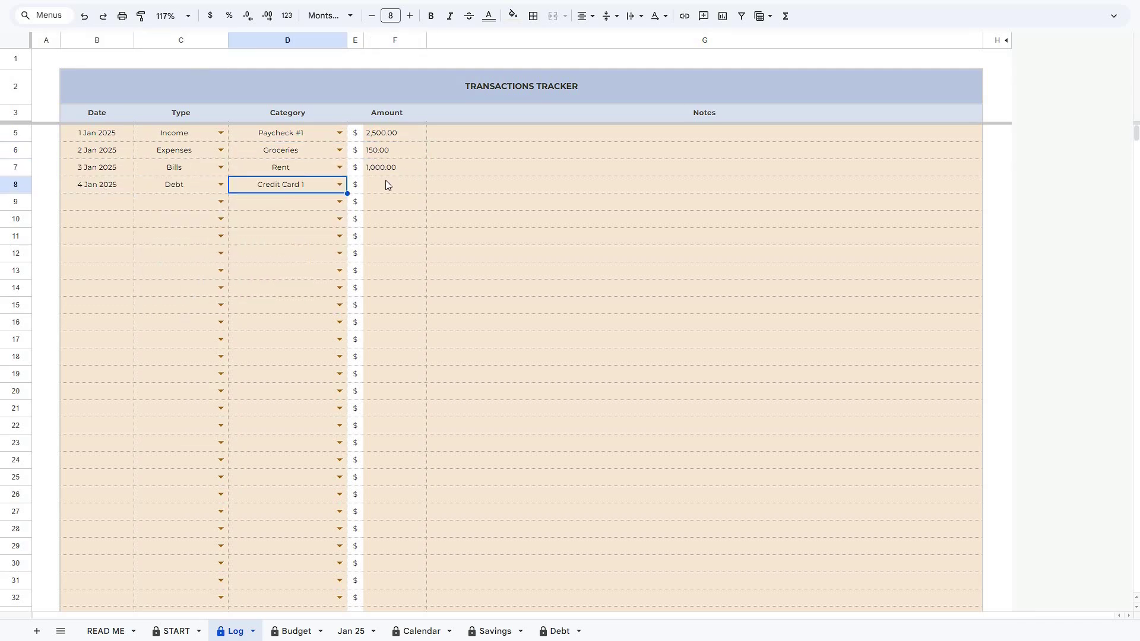
click(386, 185)
text(100)
Step: Log a 4 Jan 2025 Savings transaction to Wedding of 250
click(119, 205)
text(4 Jan 2025)
click(178, 201)
click(172, 296)
click(279, 202)
click(293, 220)
click(383, 202)
text(250)
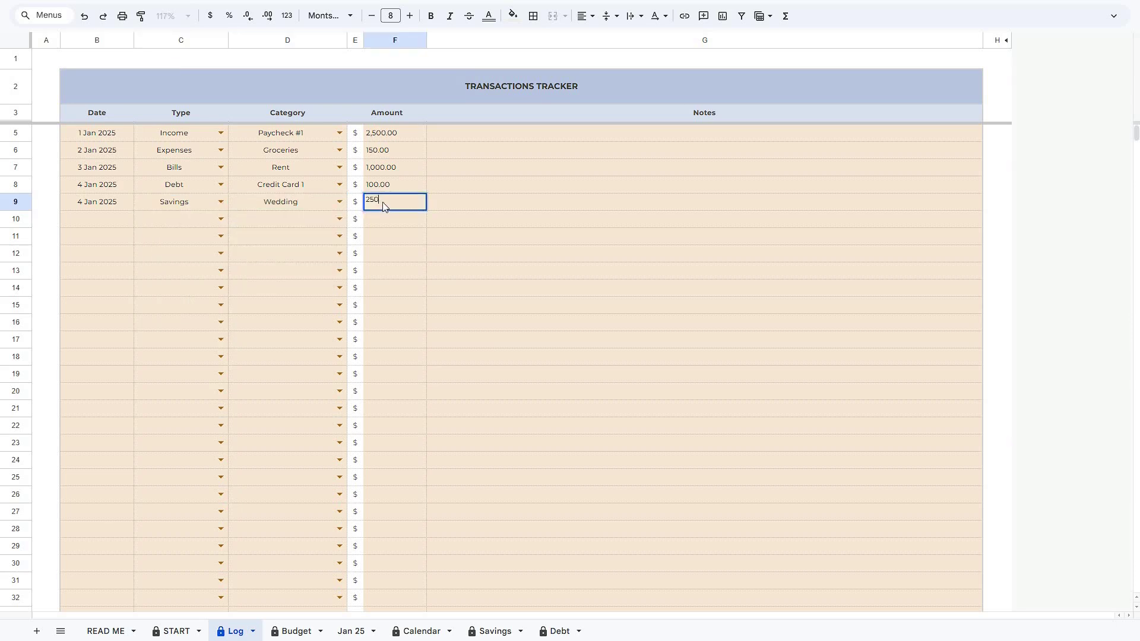
Step: Log a 5 Jan 2025 Subscriptions payment for Spotify of 15 and view the Jan 25 dashboard
click(178, 219)
click(181, 319)
click(279, 218)
click(279, 237)
click(389, 223)
text(15)
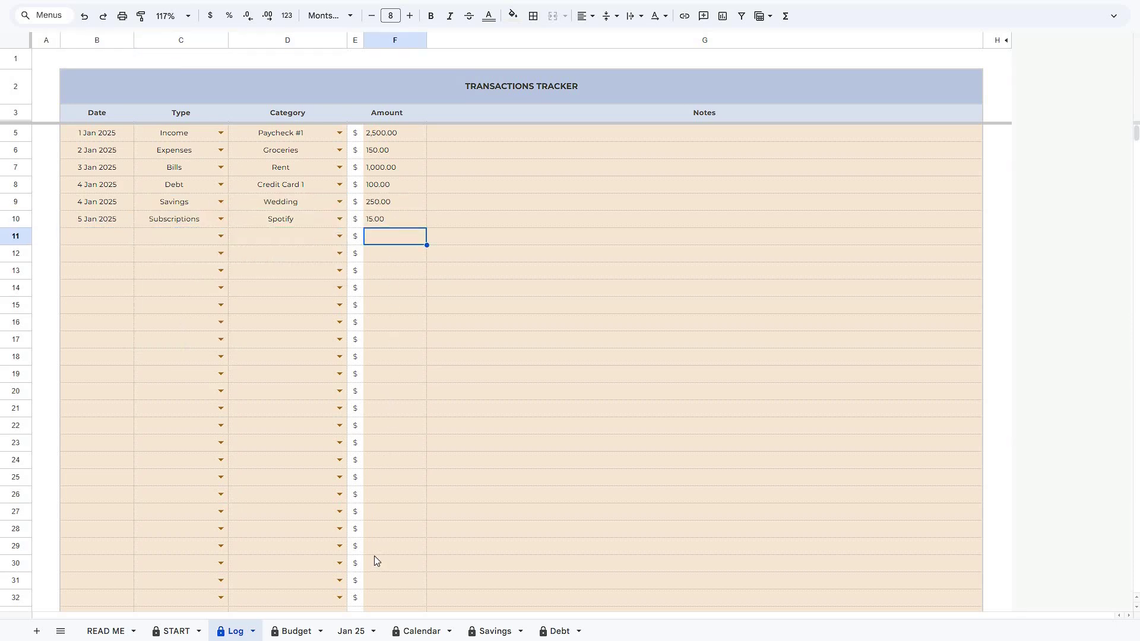
click(353, 631)
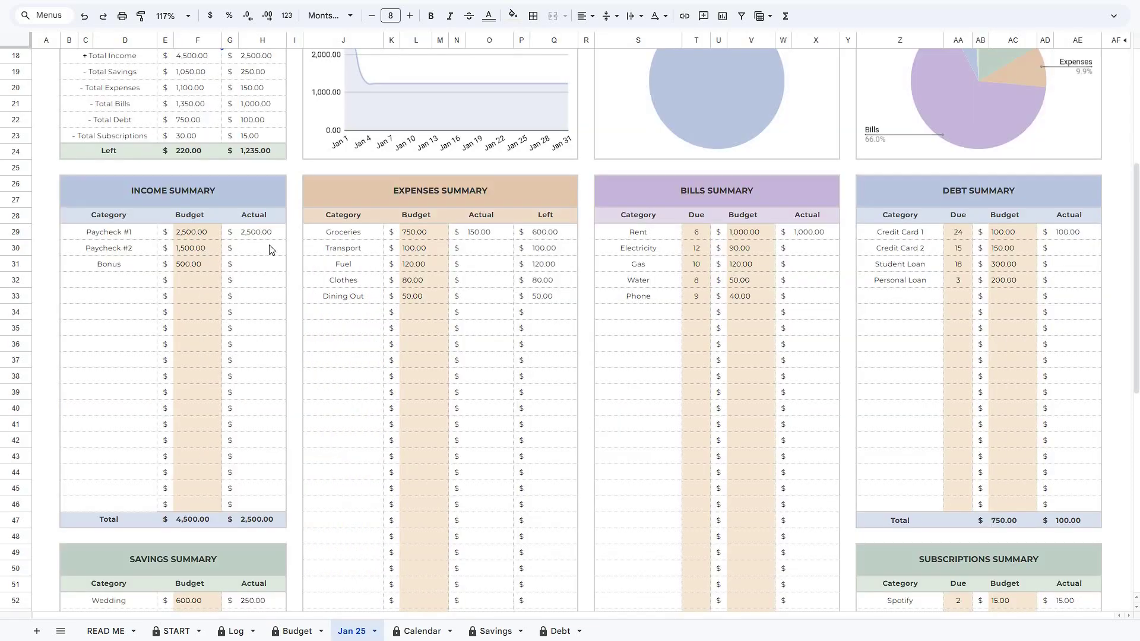
Step: Review the Left to Budget, Left to Spend, Total Income and Total Spent figures
scroll(811, 243, up, 5)
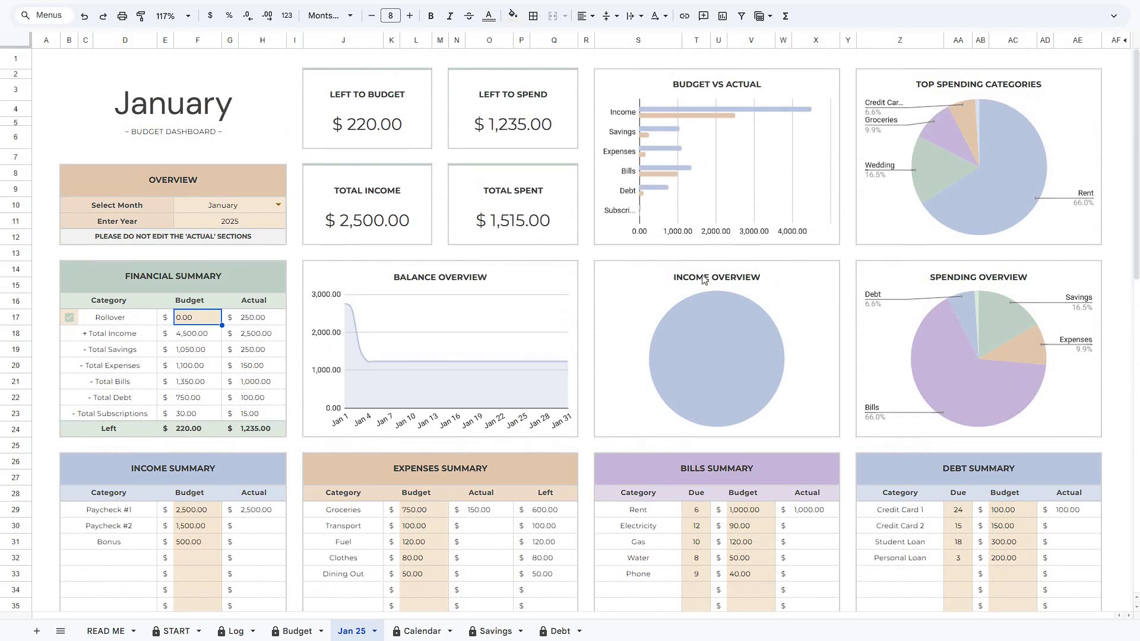
click(408, 138)
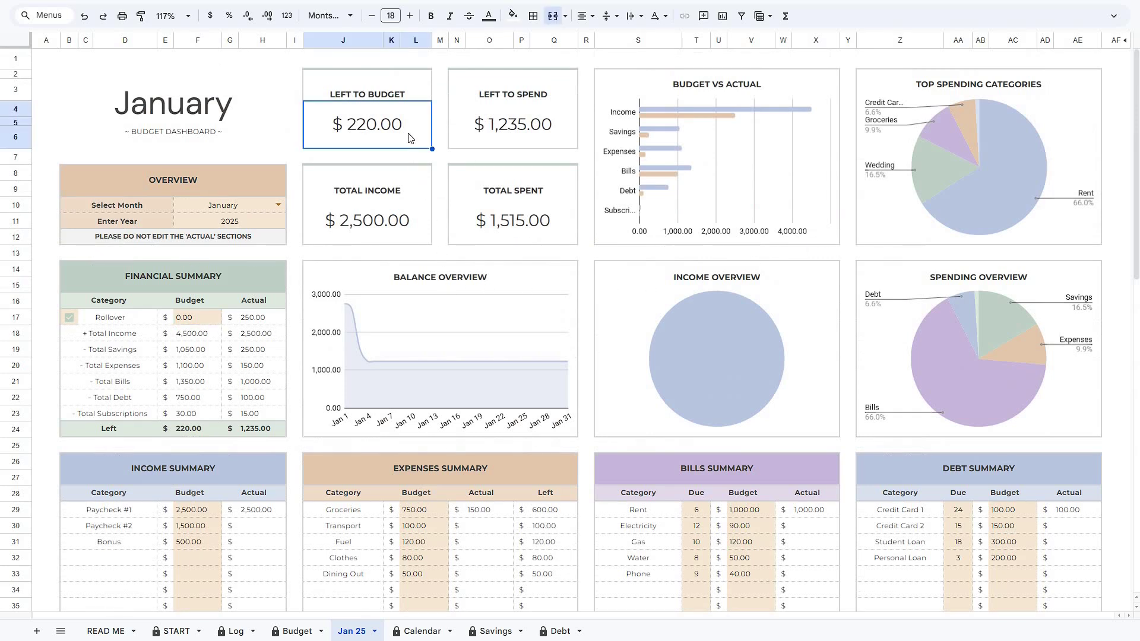
click(486, 137)
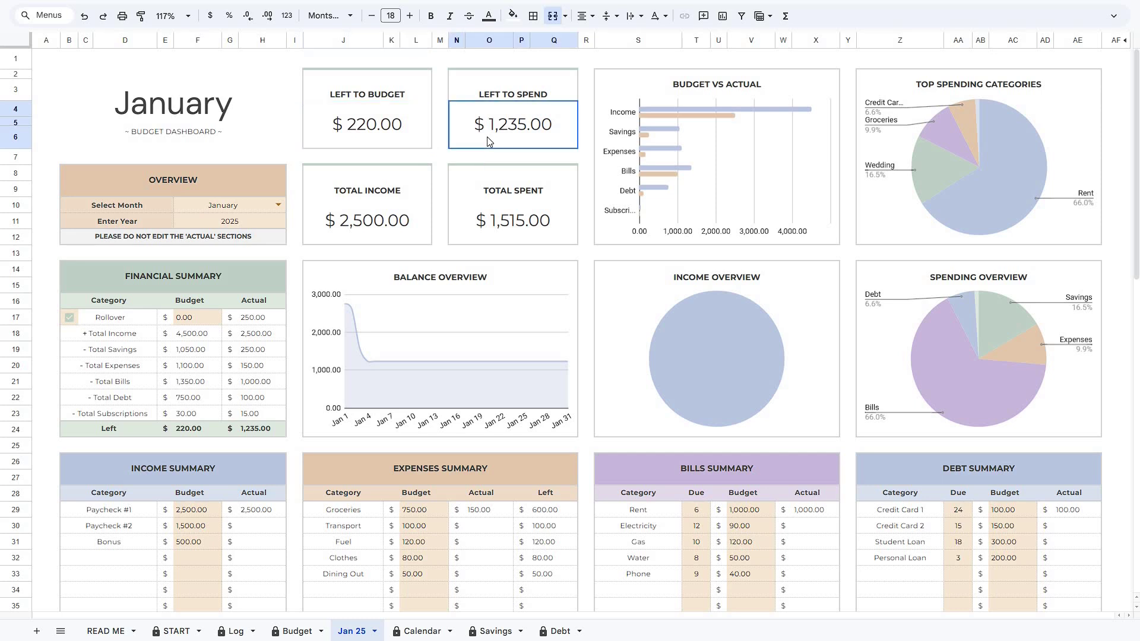
click(409, 222)
click(498, 227)
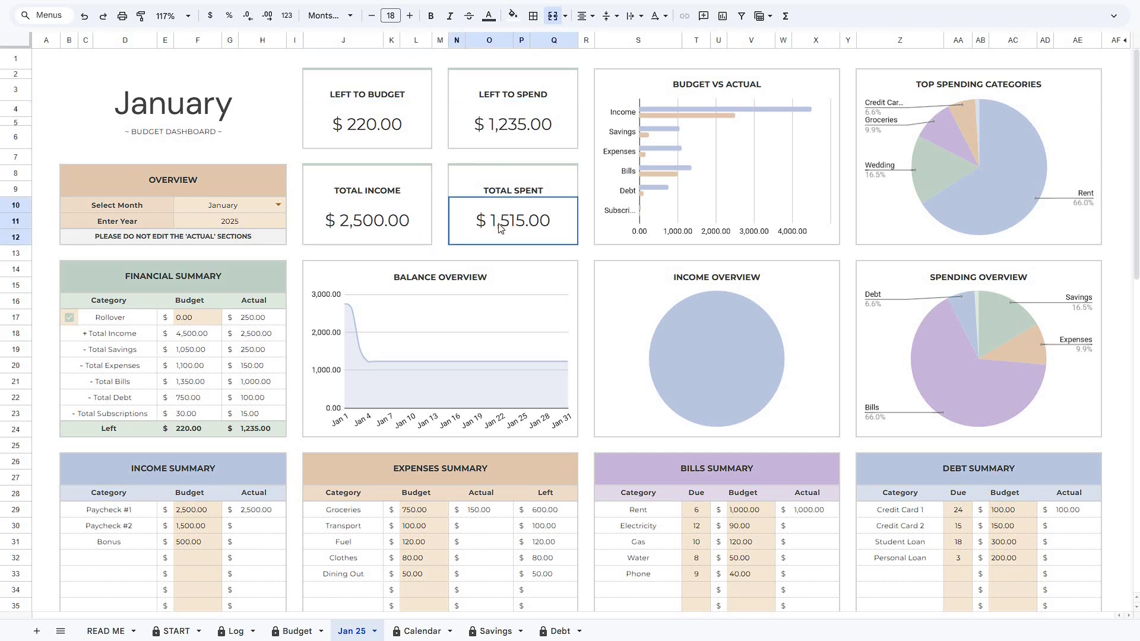
Step: Inspect the Balance, Budget vs Actual, Income, Spending and Top Spending Categories charts
click(346, 305)
mouse_move(431, 339)
click(656, 148)
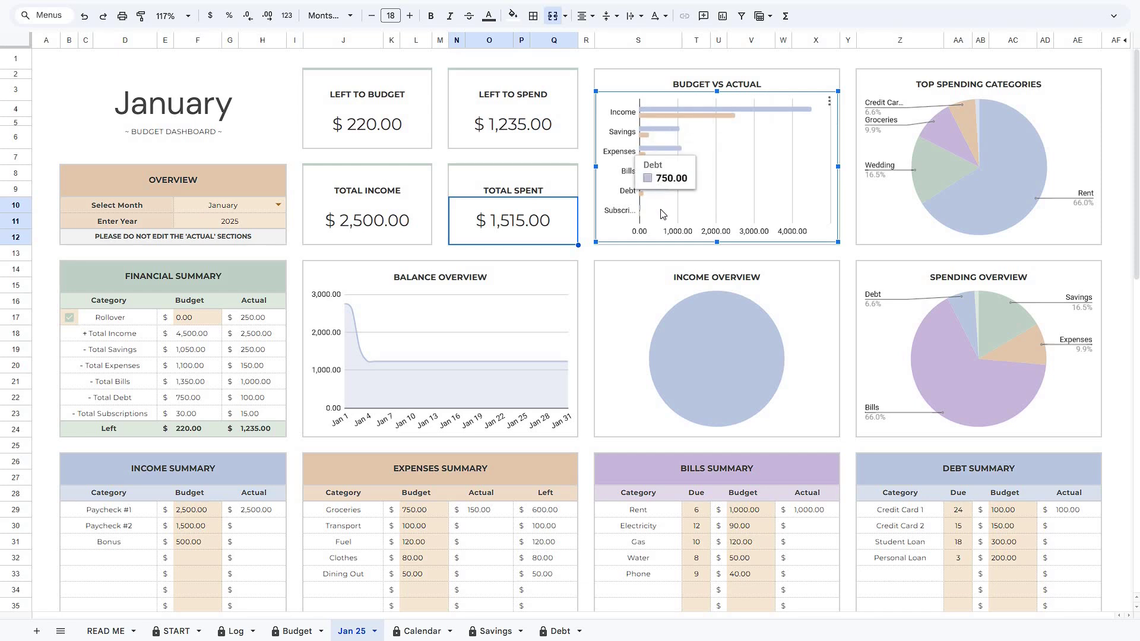
click(673, 298)
mouse_move(698, 324)
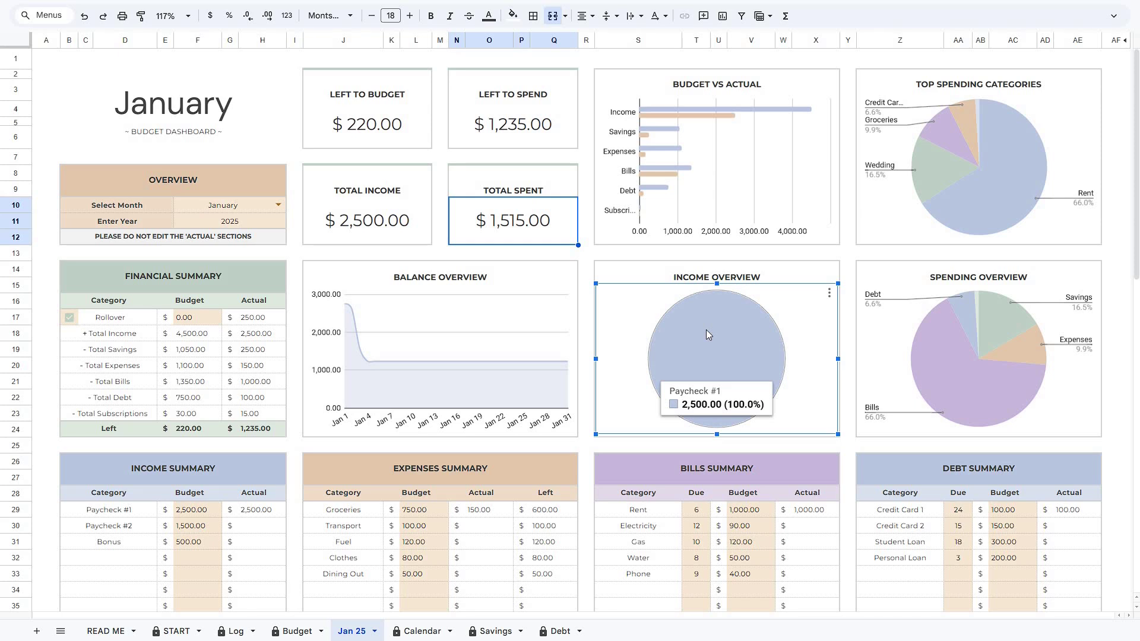
click(928, 347)
mouse_move(995, 333)
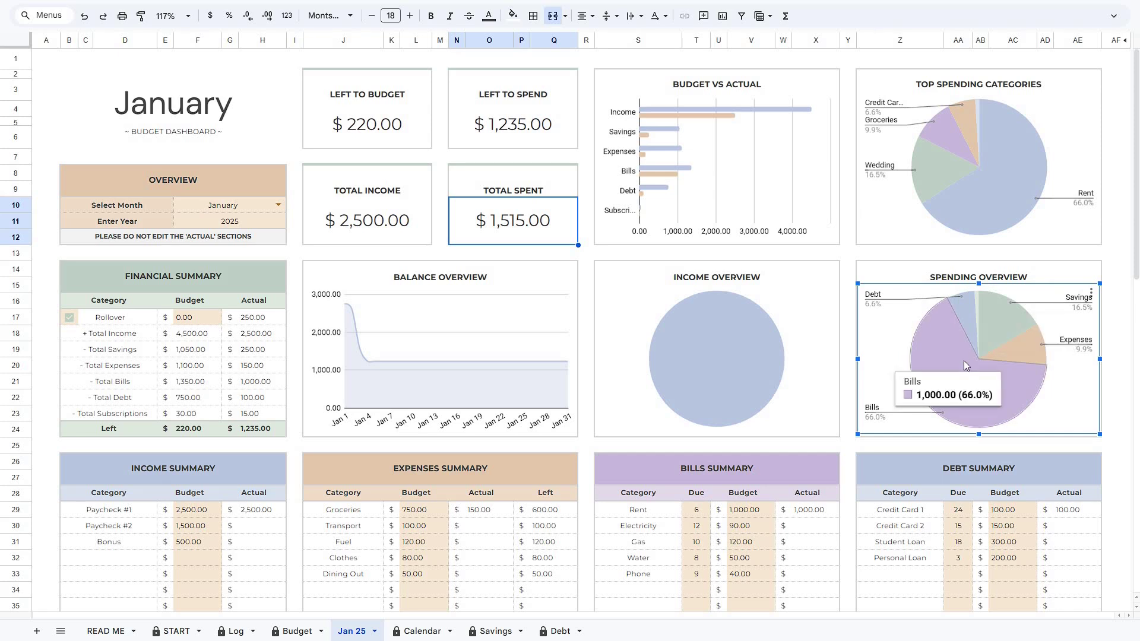
mouse_move(977, 313)
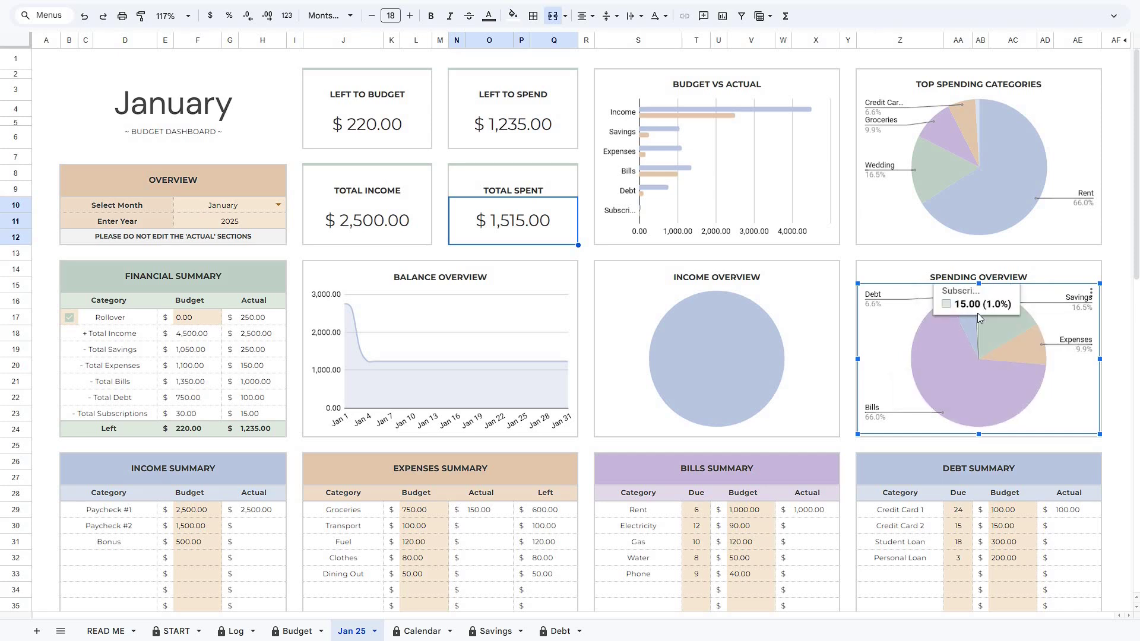
click(982, 230)
mouse_move(960, 131)
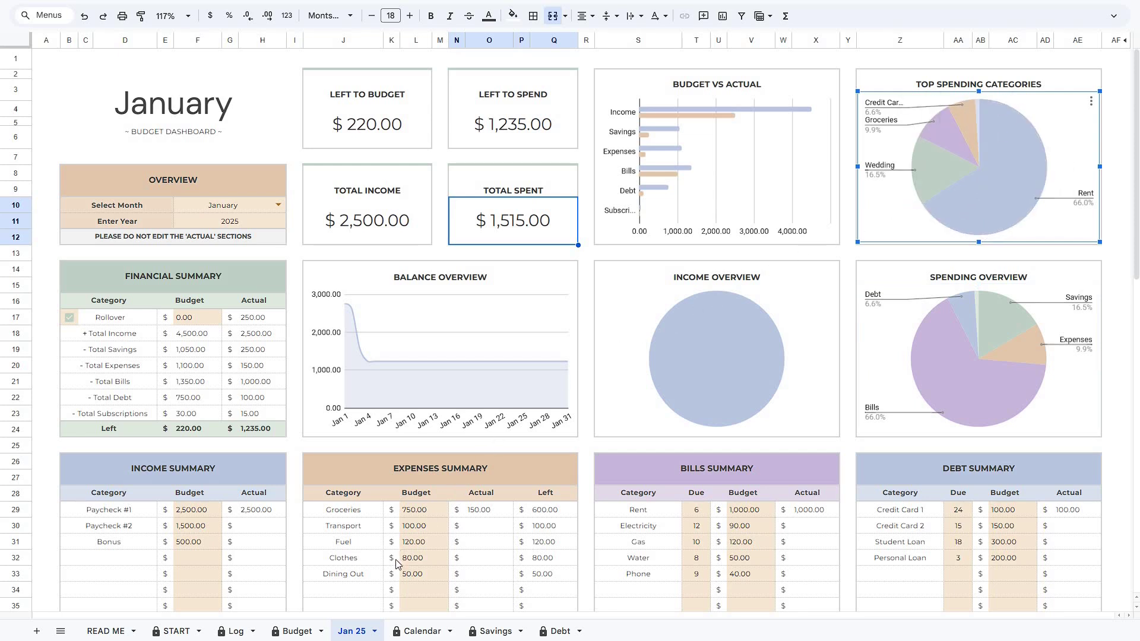
Step: Go to the Calendar sheet
right_click(360, 634)
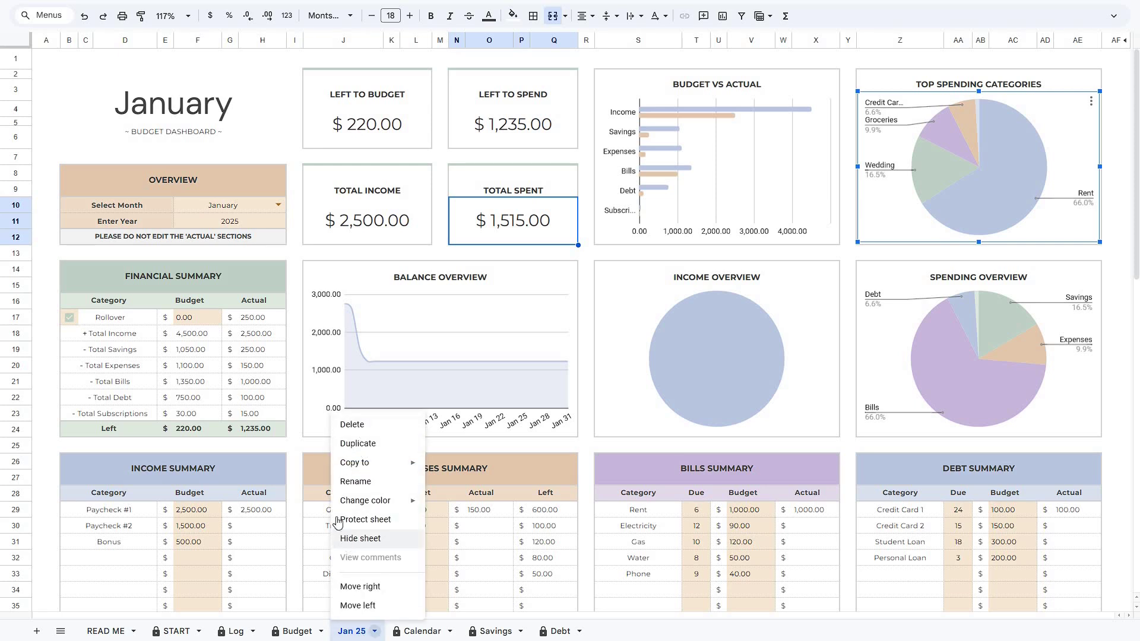
click(293, 414)
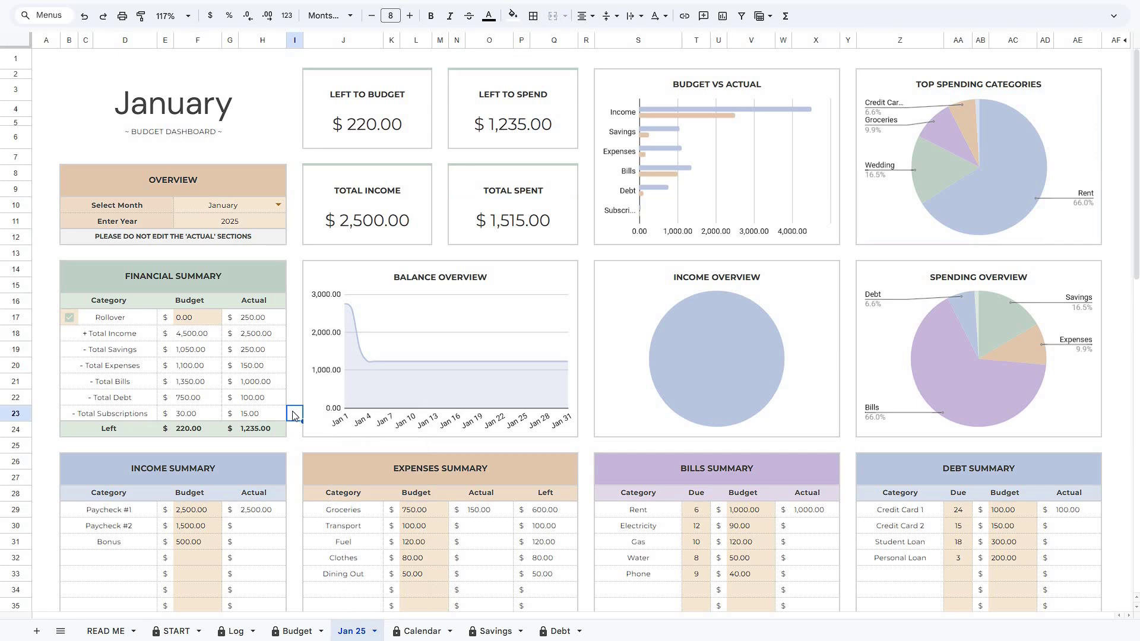
click(422, 631)
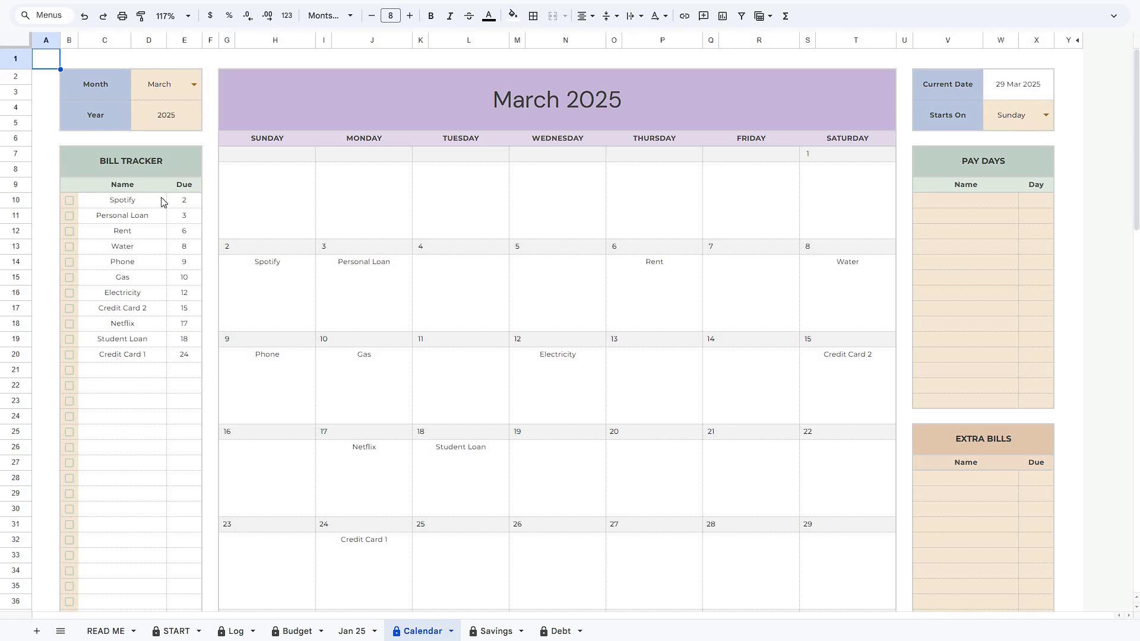
click(172, 90)
click(184, 122)
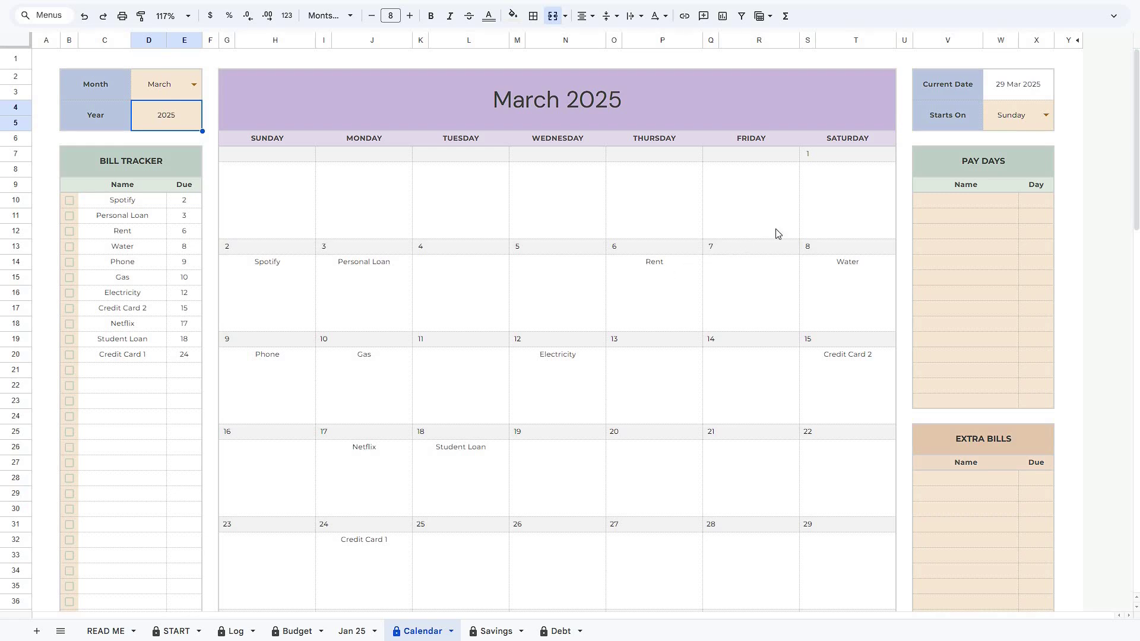
click(1046, 115)
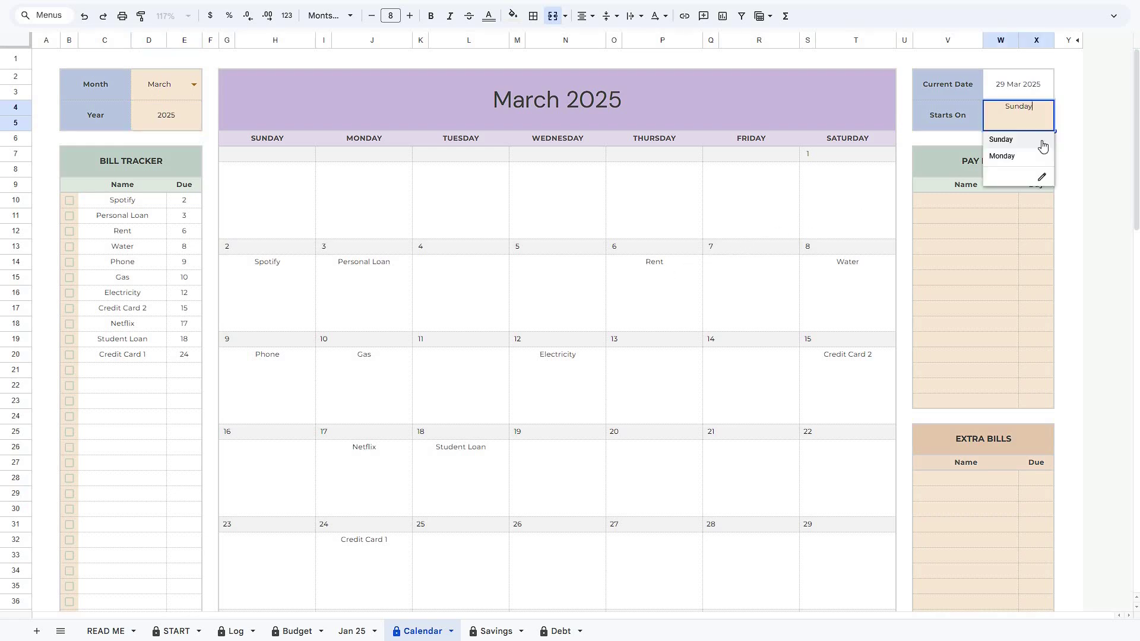
click(1036, 155)
click(1045, 117)
click(1038, 140)
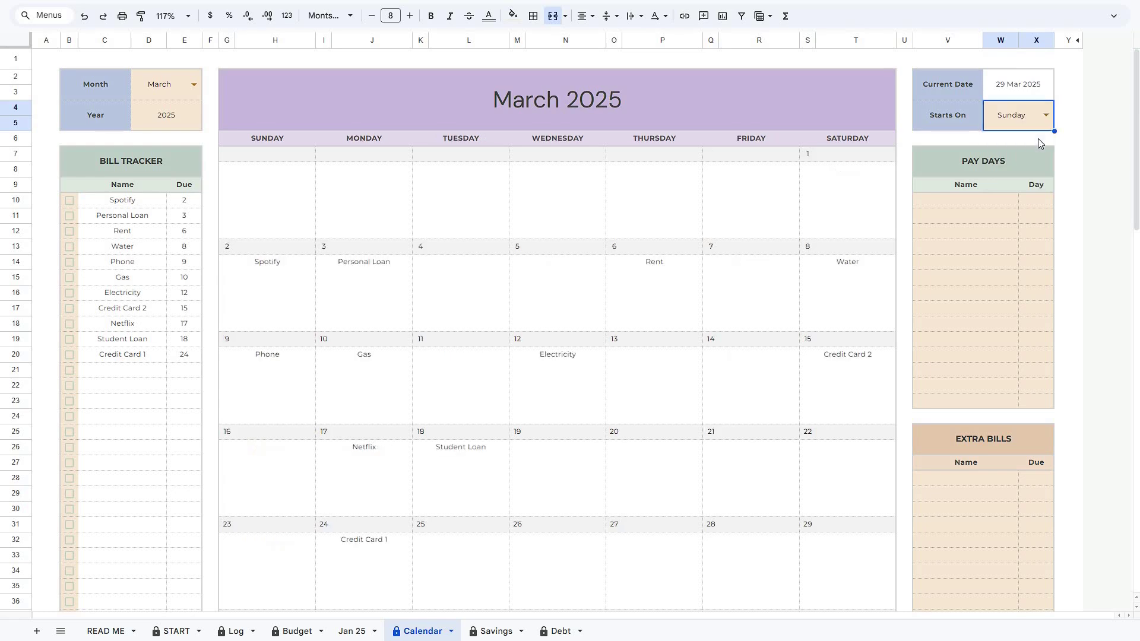
Step: In the PAY DAYS table, enter Paycheck #1 on day 1 and Paycheck #2 on day 17
click(995, 201)
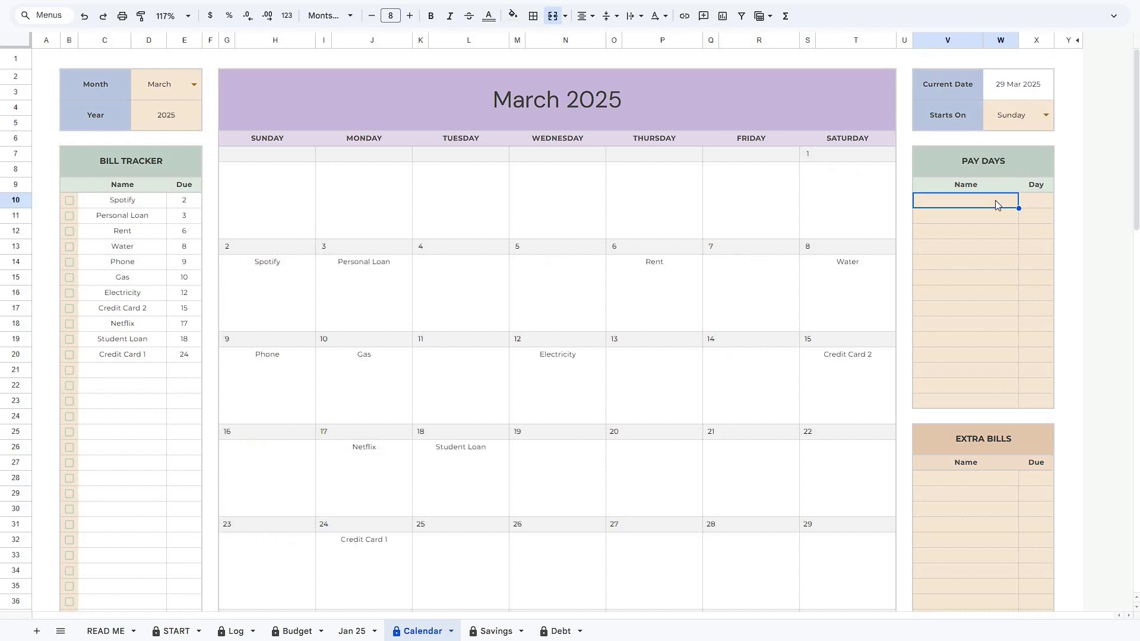
text(Pay)
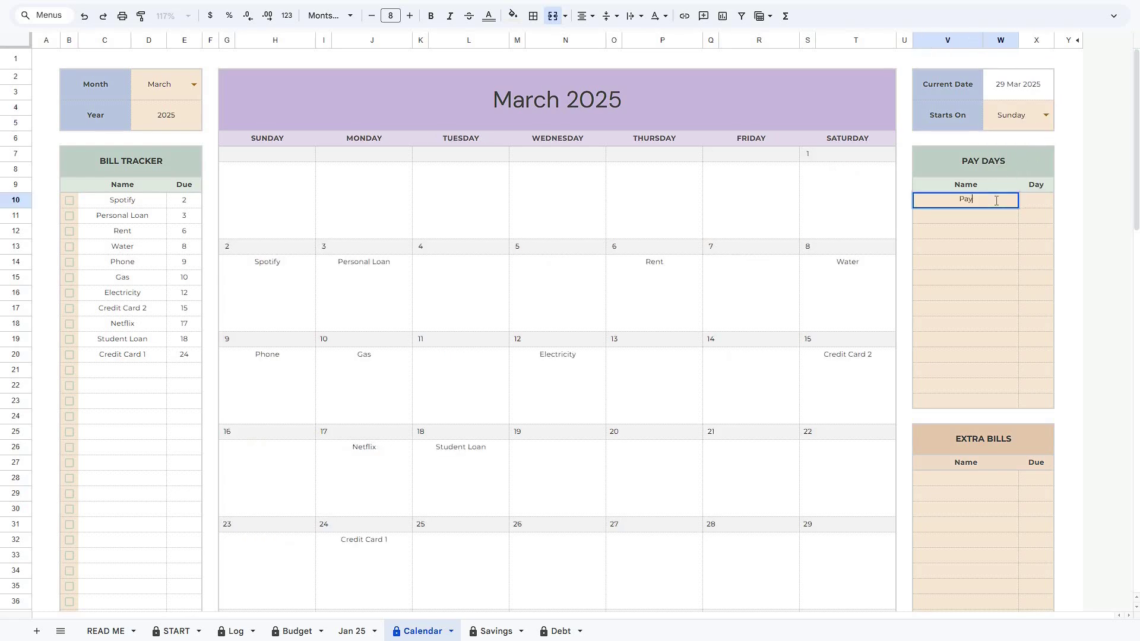
text(check #1)
key(Tab)
text(1)
key(Return)
text(Paycheck #2)
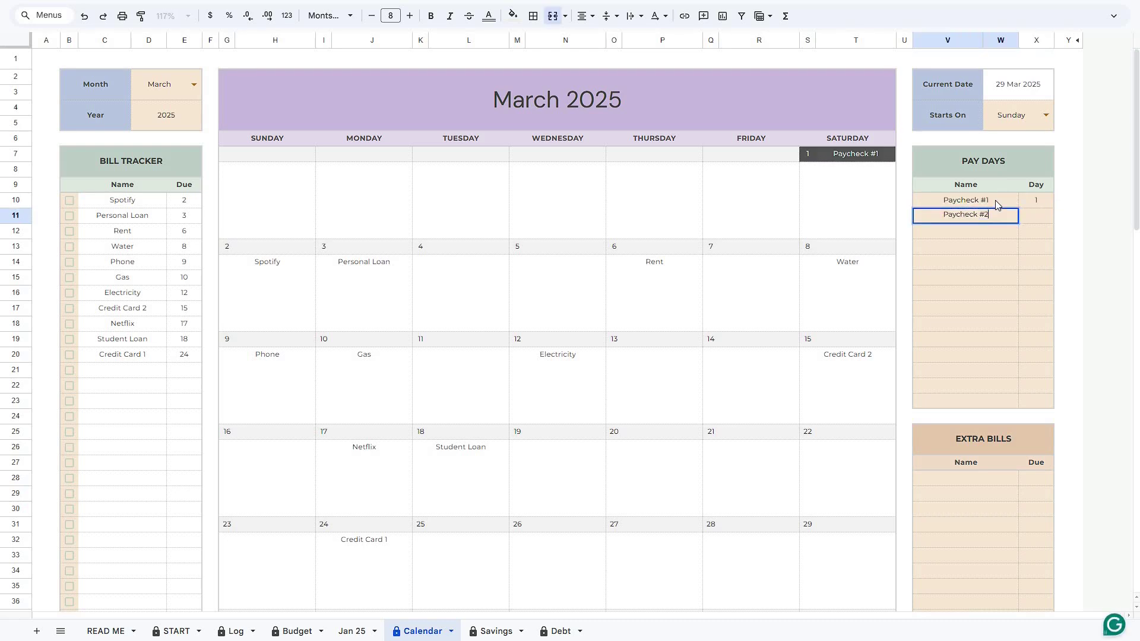
key(Tab)
text(17)
key(Return)
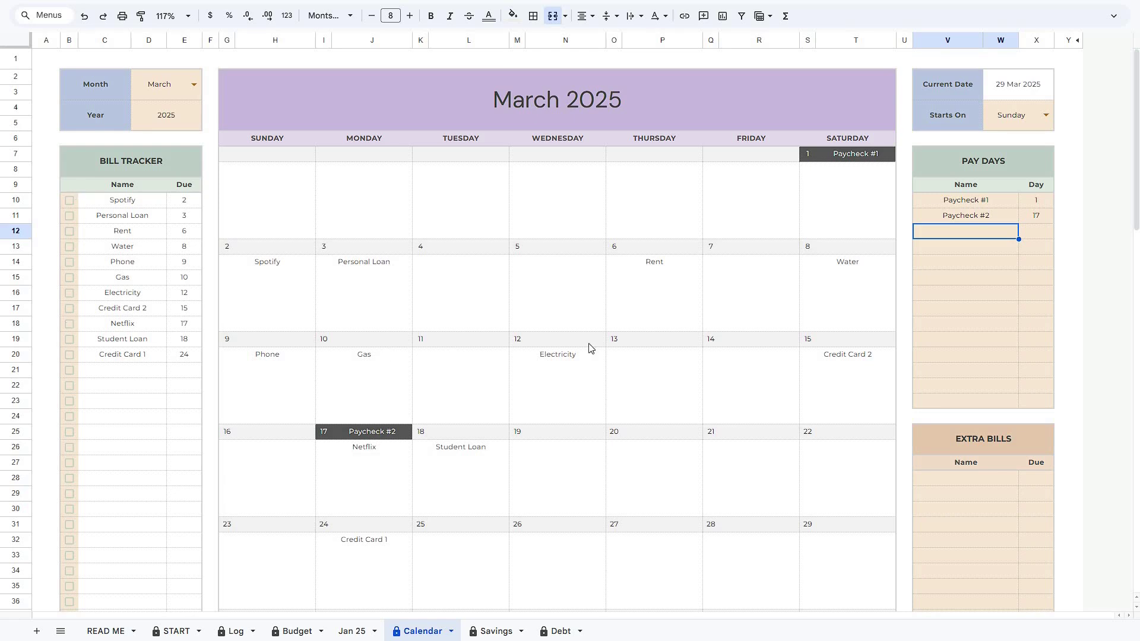
scroll(860, 372, down, 5)
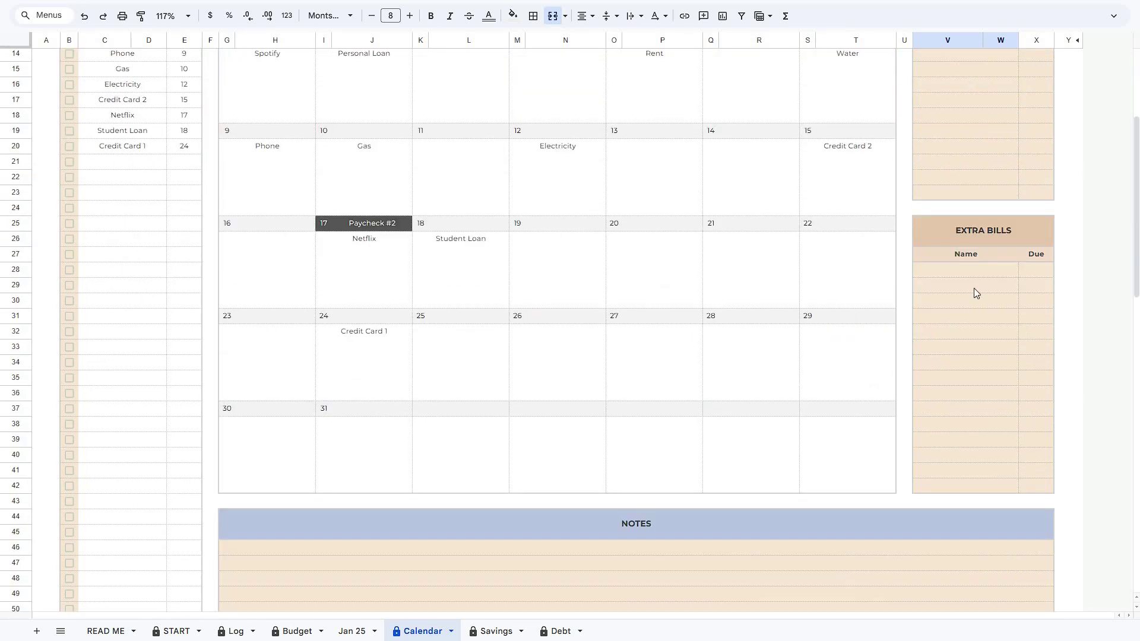
click(984, 273)
scroll(482, 238, up, 5)
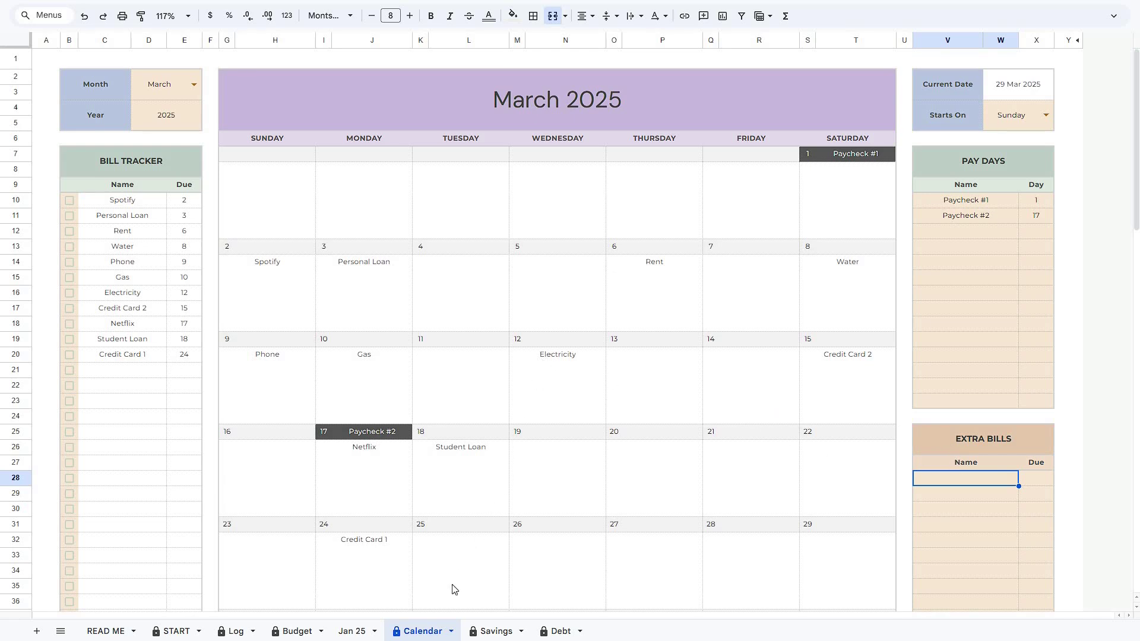
Step: Duplicate the Calendar sheet and rename the copy 'calendar jan 25'
click(426, 634)
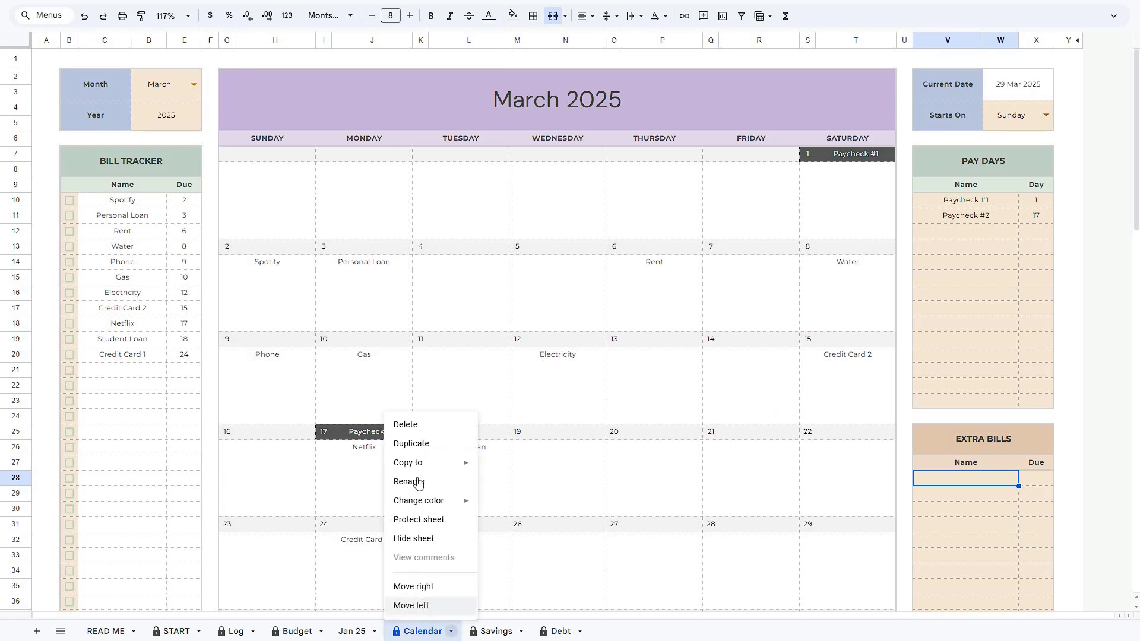
click(416, 444)
double_click(485, 631)
text(ca)
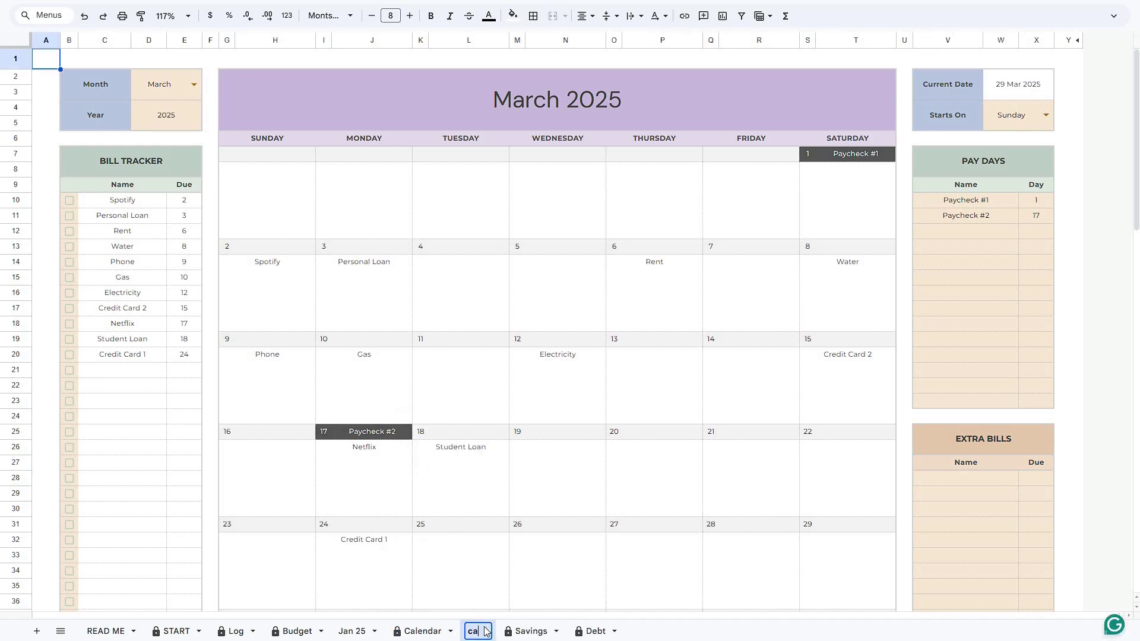
text(lendar jan 25)
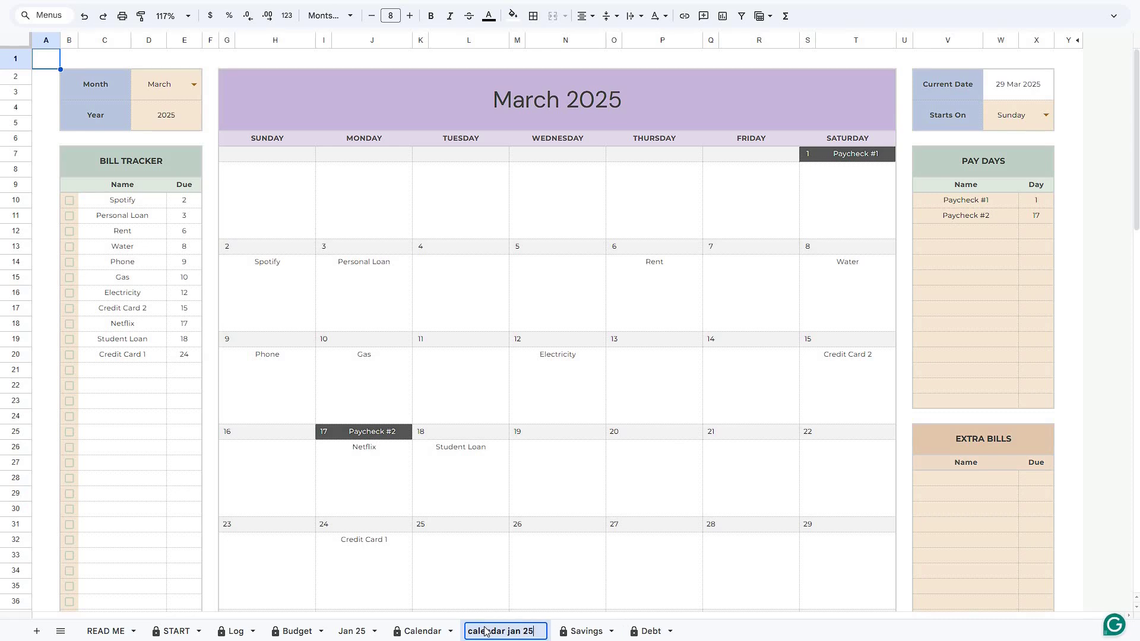
key(Return)
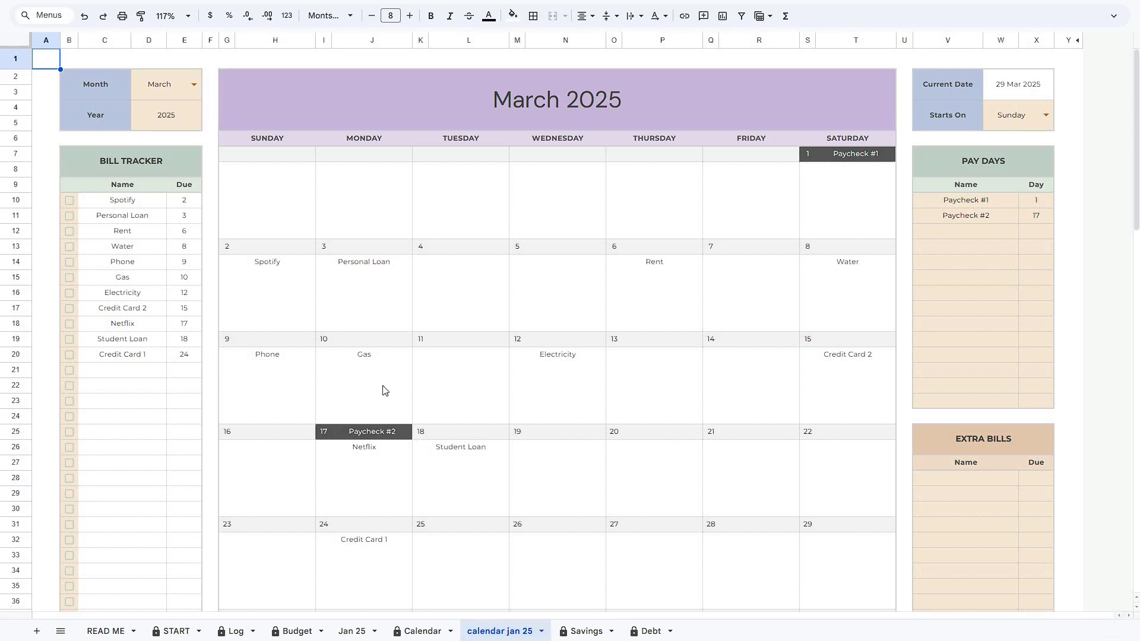
click(194, 85)
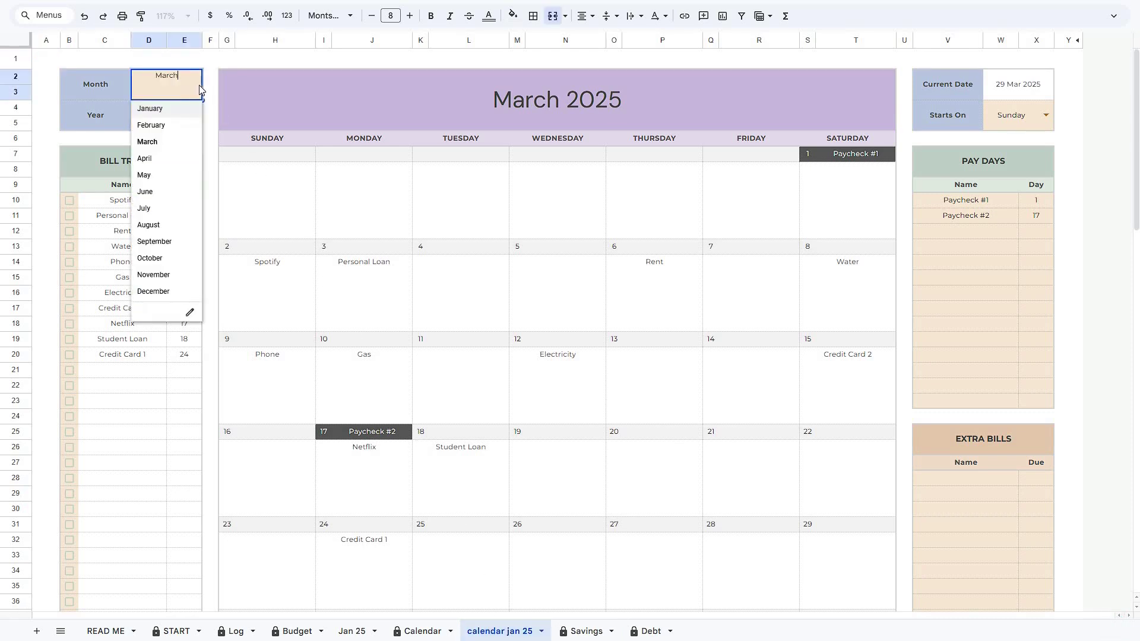
Step: Set the Month to January and list 'Annual Bill' due on day 5 under Extra Bills
click(174, 110)
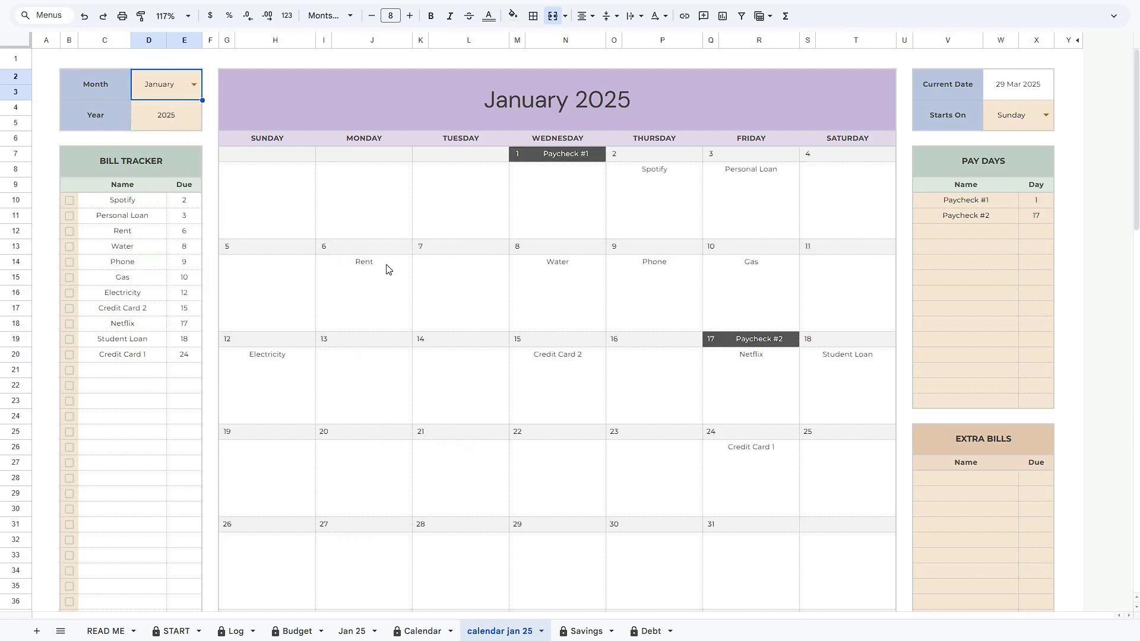
click(921, 482)
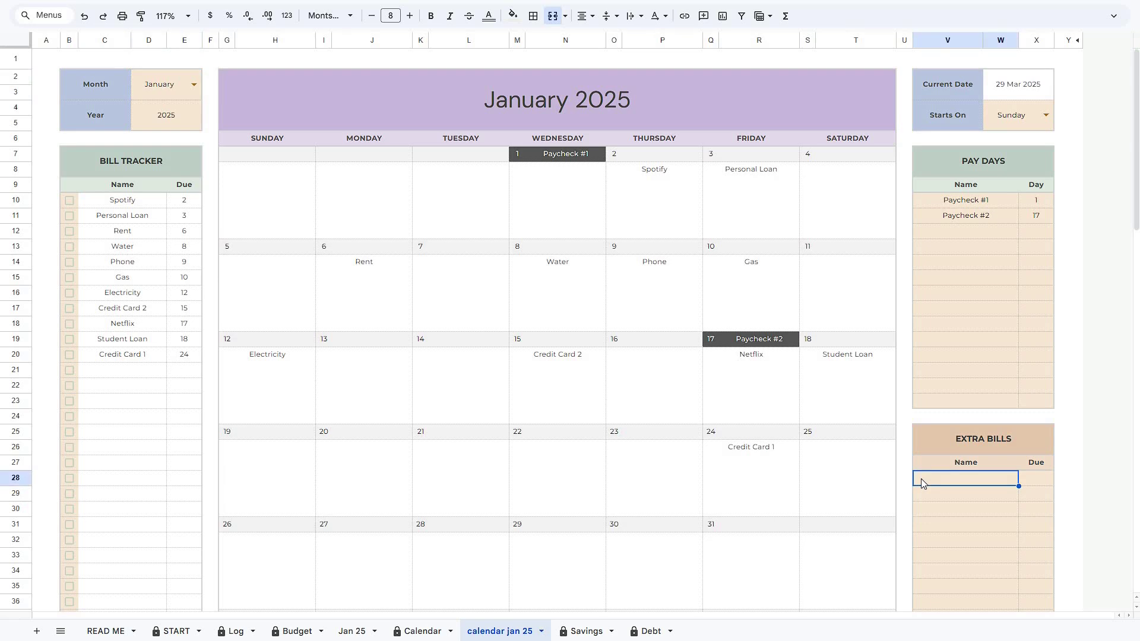
text(Ann)
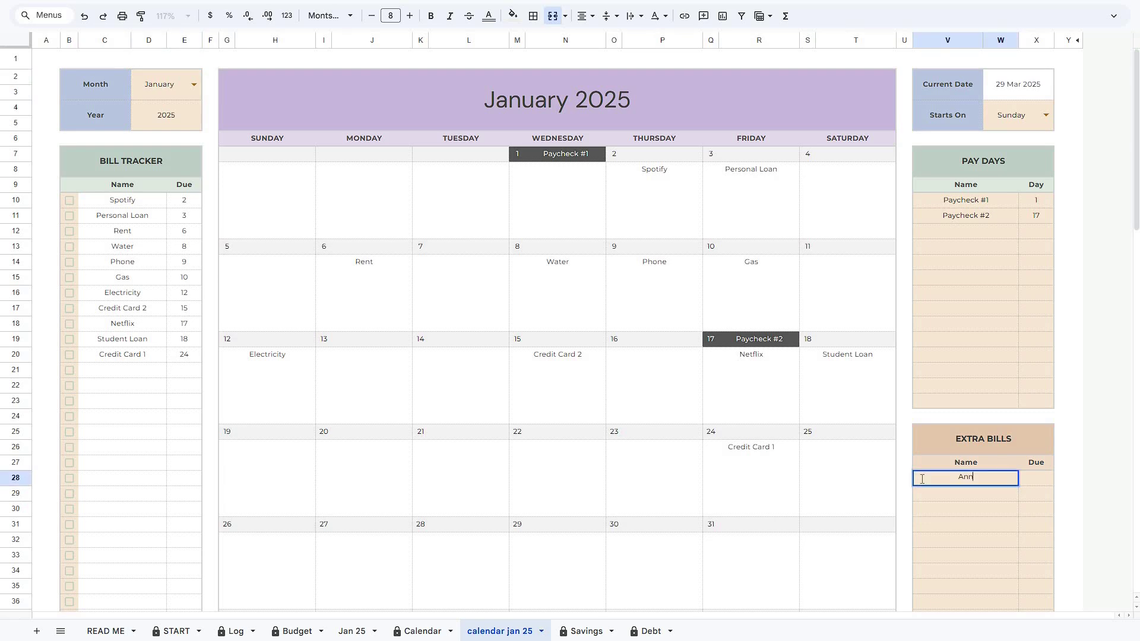
text(ual Bill)
key(Tab)
text(5)
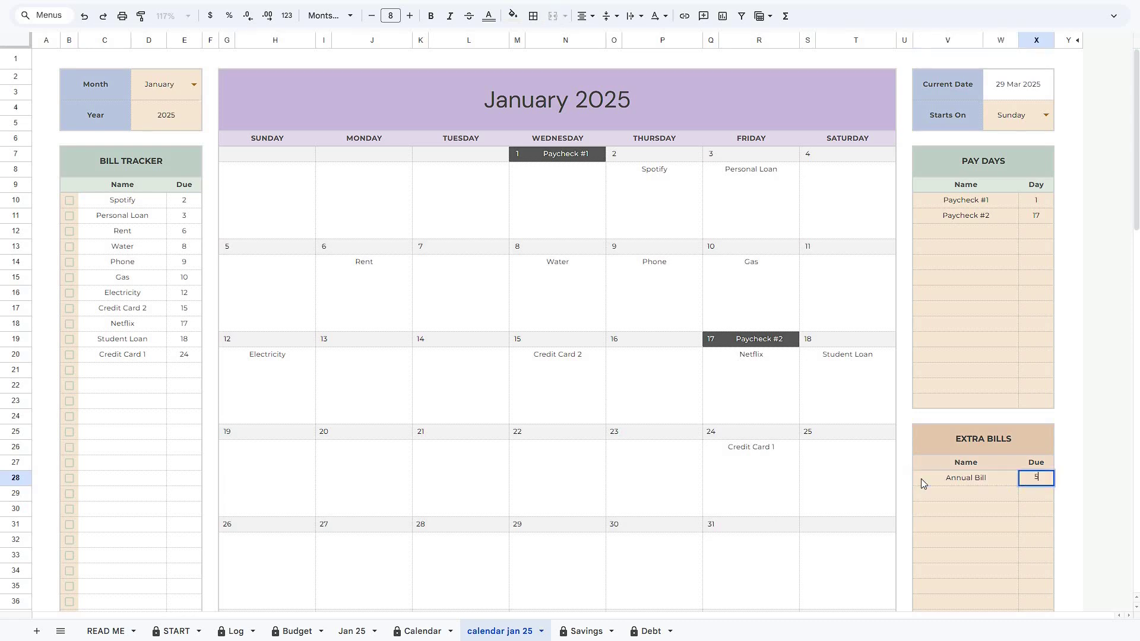
key(Return)
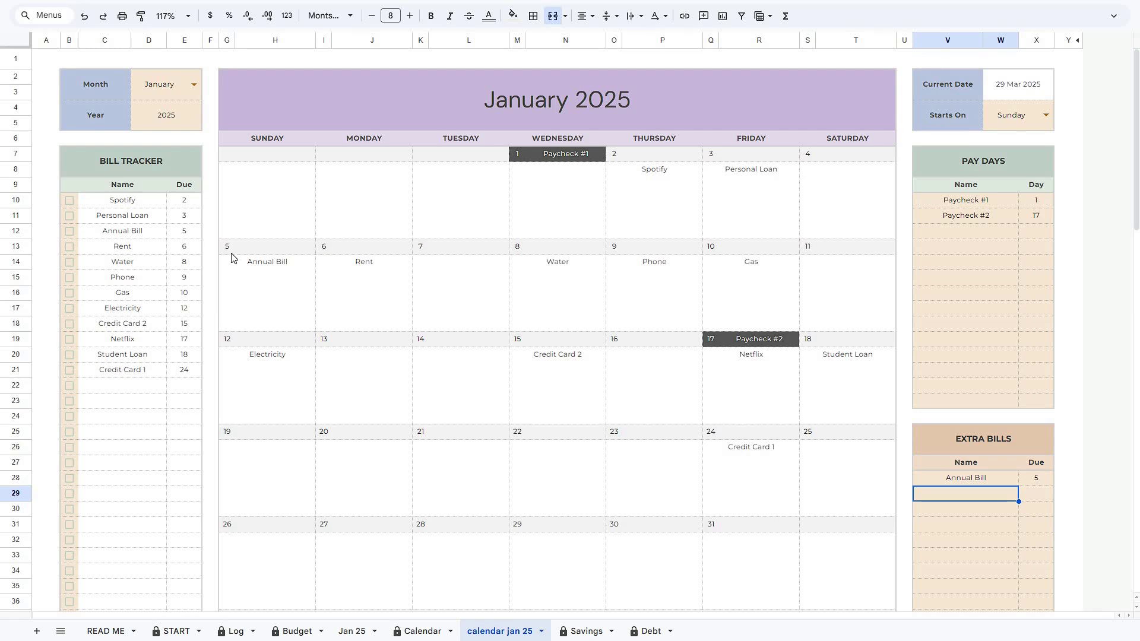
Step: Tick the Bill Tracker boxes for Spotify, Personal Loan, Annual Bill, Rent and Water
click(69, 200)
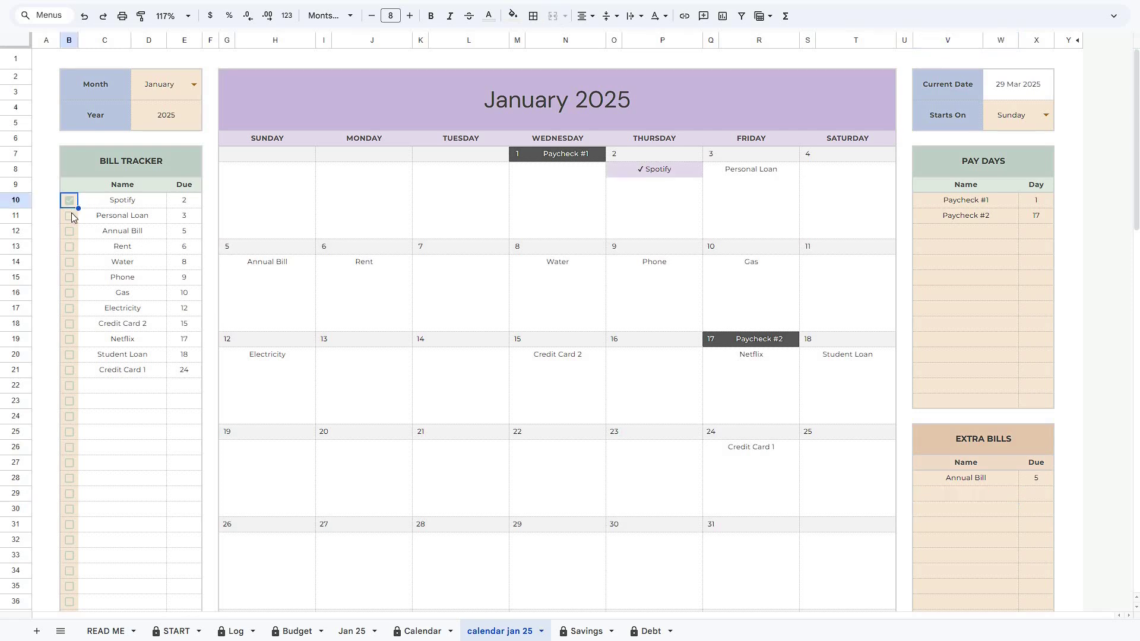
click(70, 216)
click(69, 231)
click(70, 247)
click(69, 262)
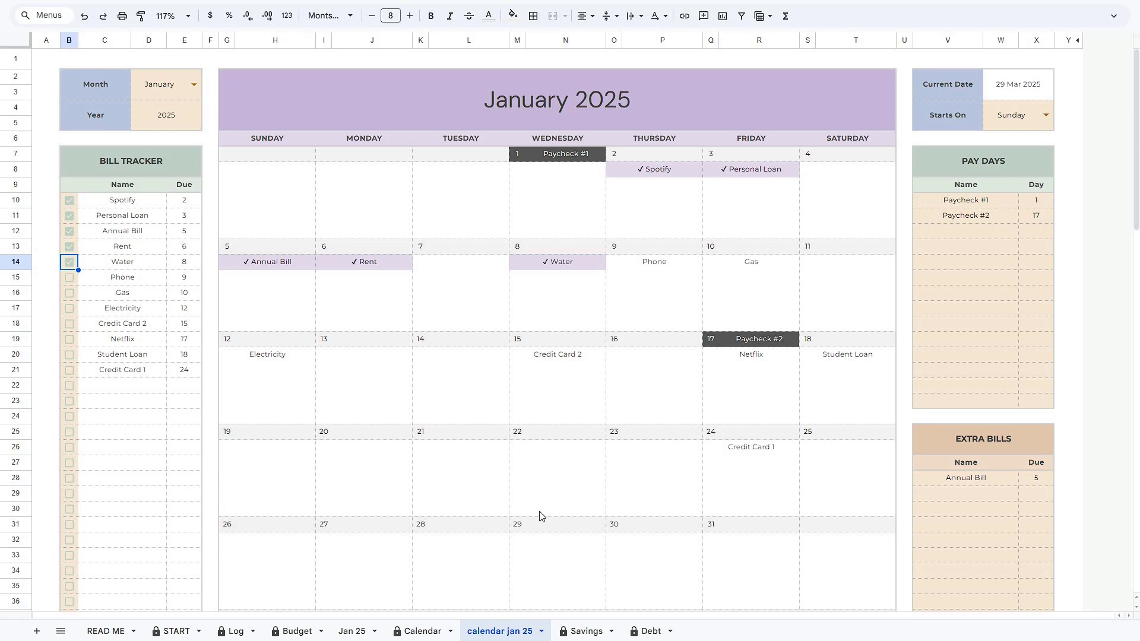
right_click(521, 634)
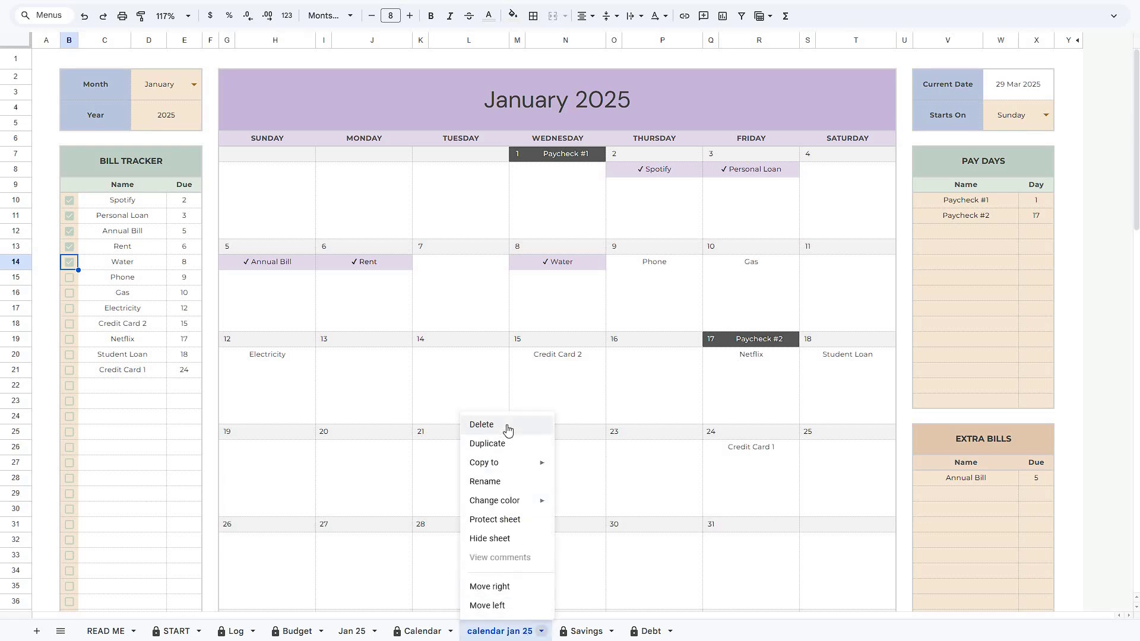
click(904, 359)
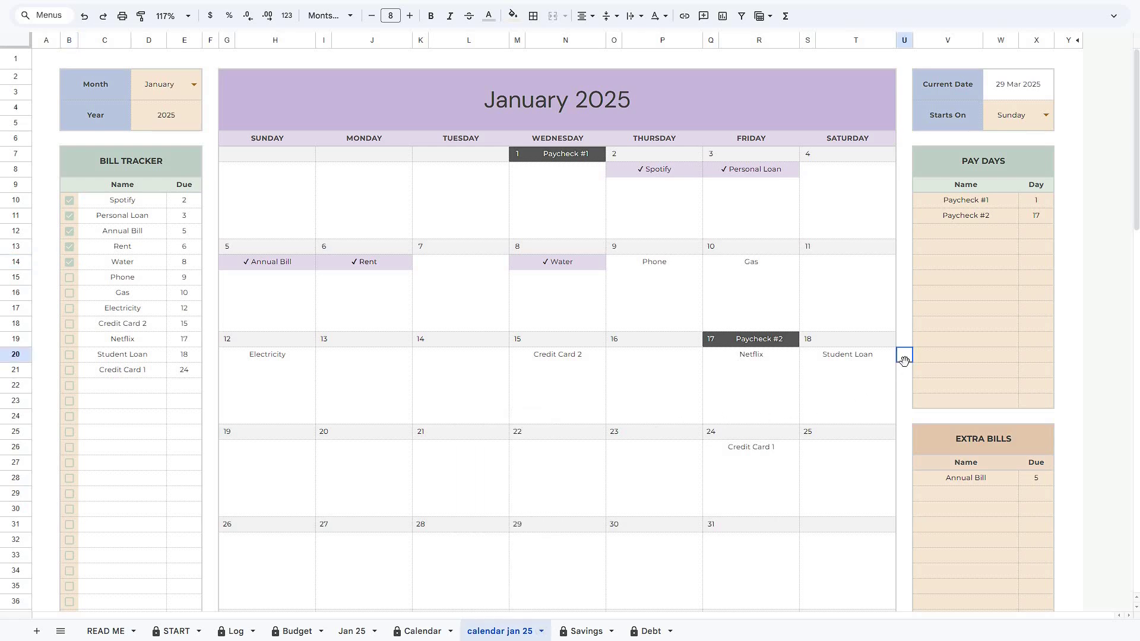